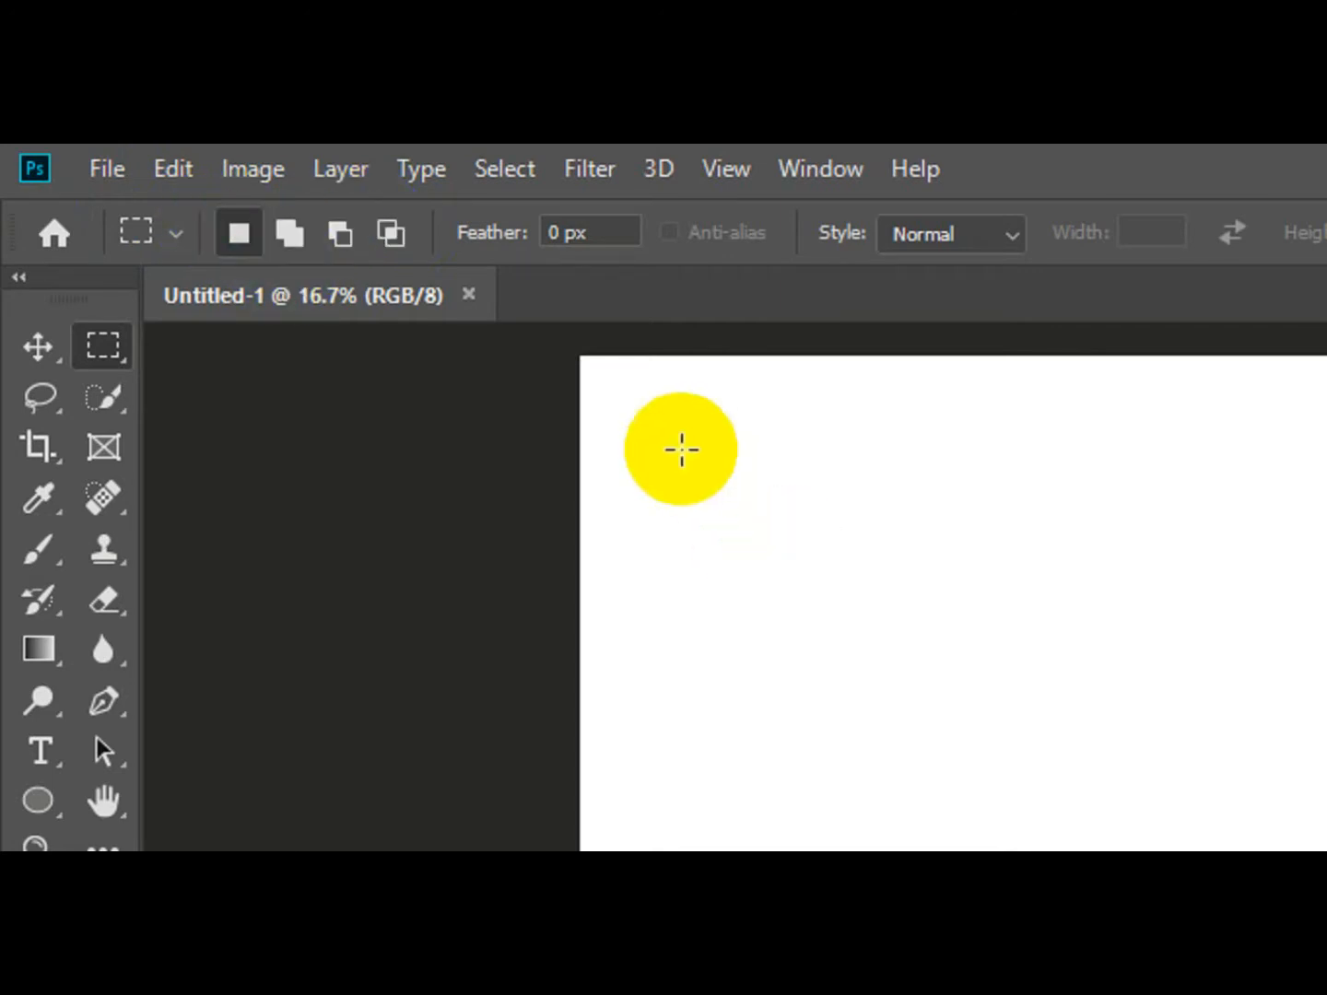
Step: Draw a rectangular selection near the page's upper-left corner, and replace it with another rectangle lower on the page
drag(680, 448, 1021, 730)
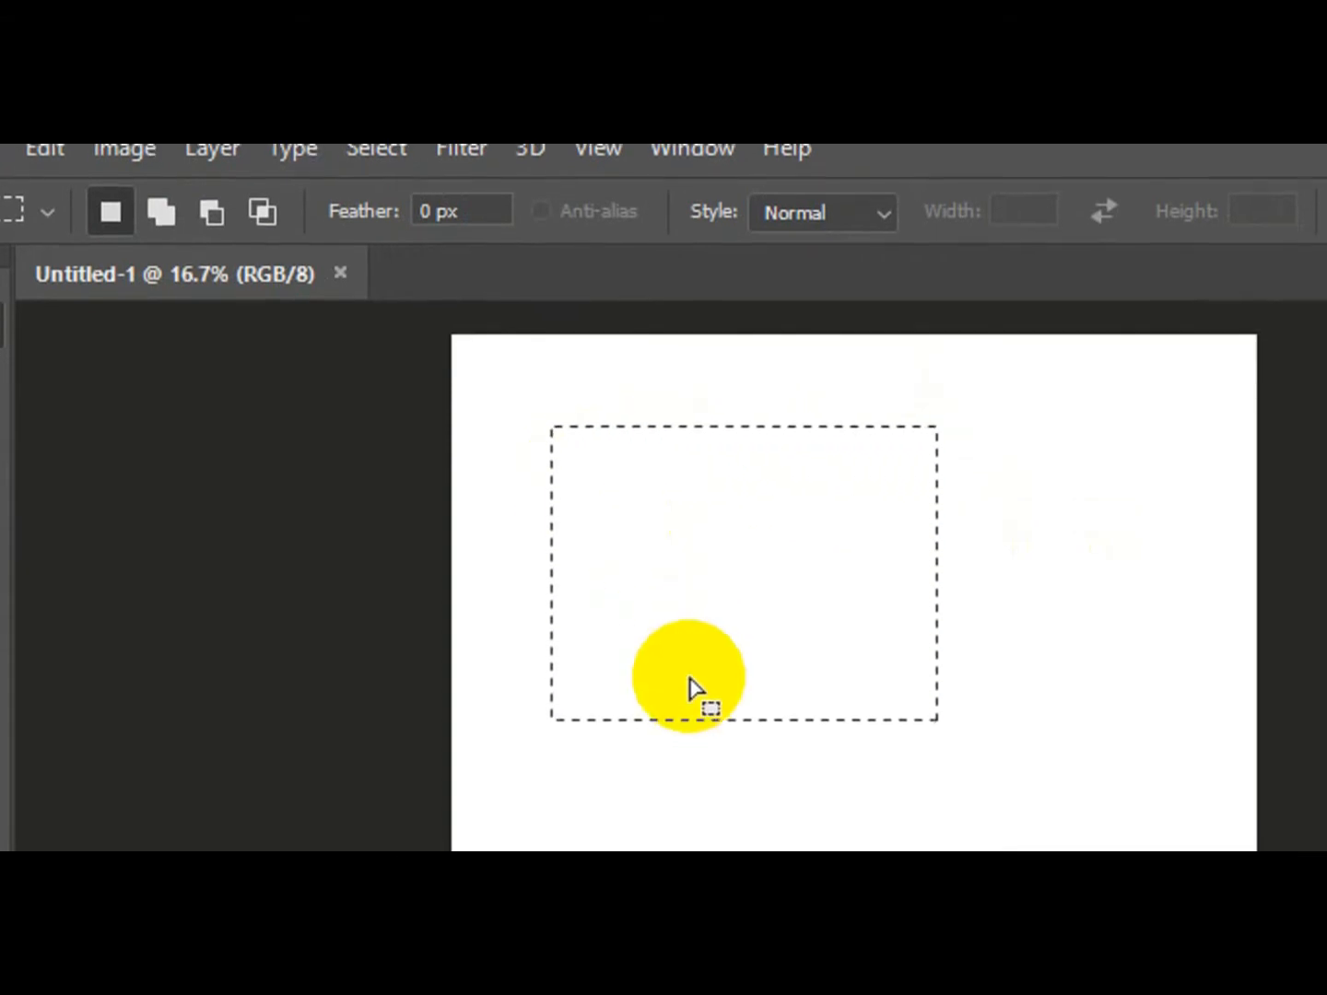
click(747, 766)
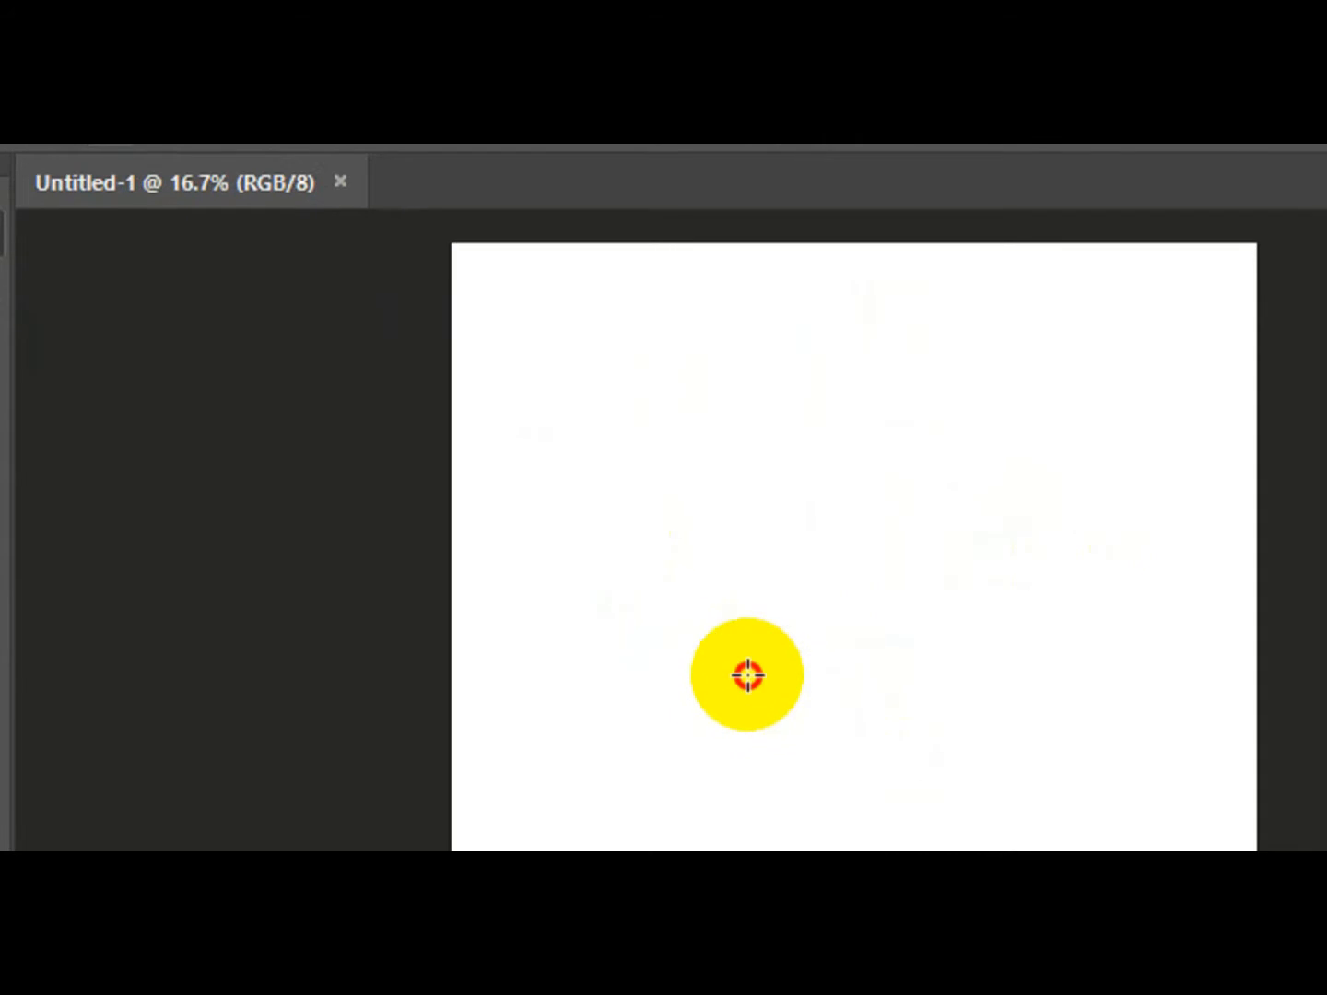
drag(747, 675, 1118, 950)
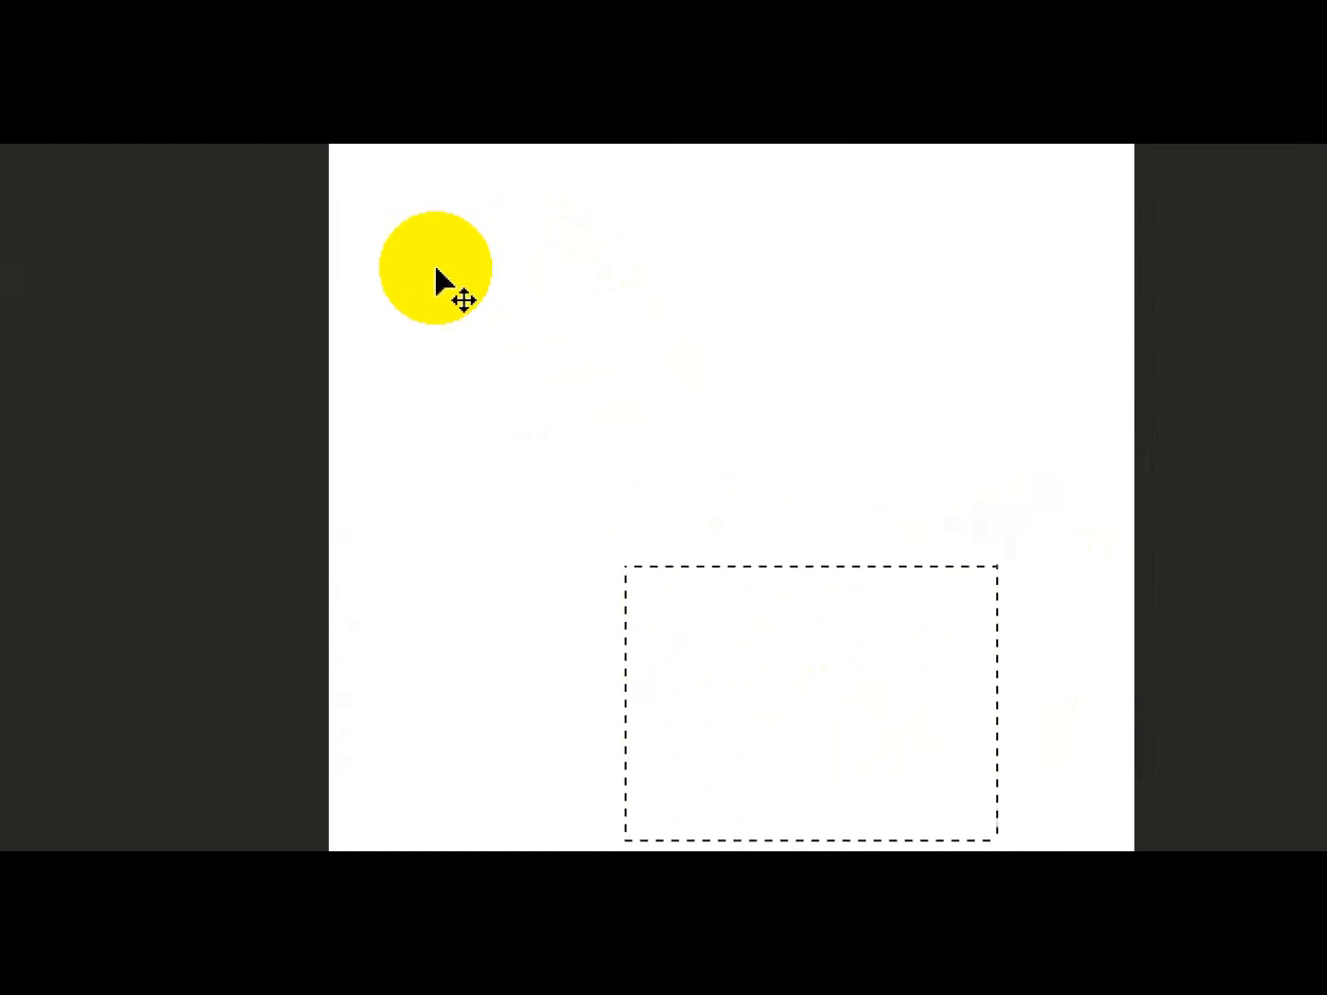
Step: Try to add a second rectangle up and left of the existing selection, using the Add to selection mode
click(422, 215)
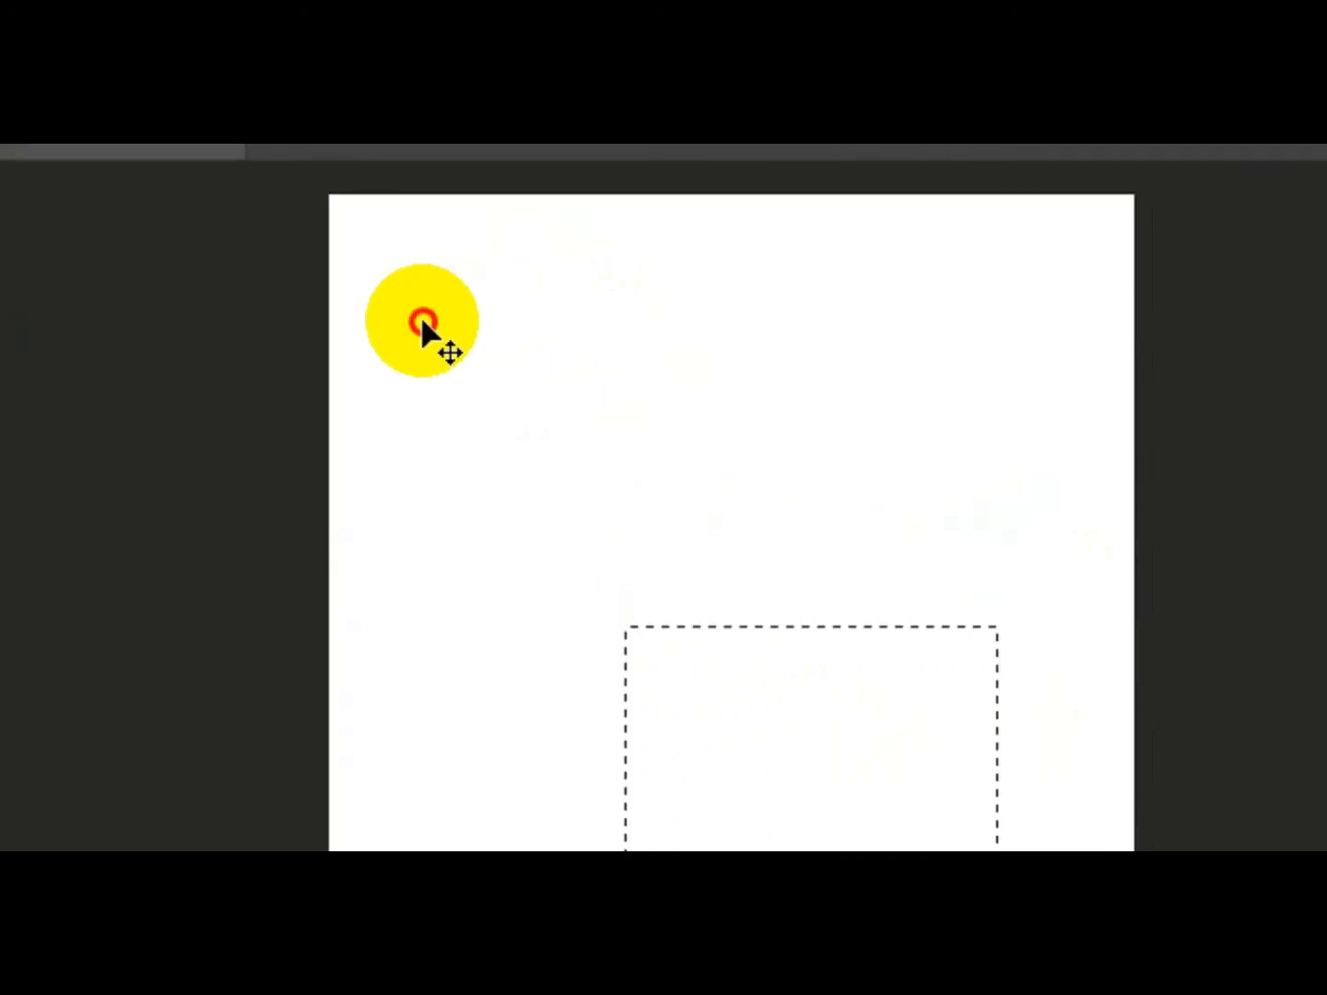
drag(421, 315, 639, 473)
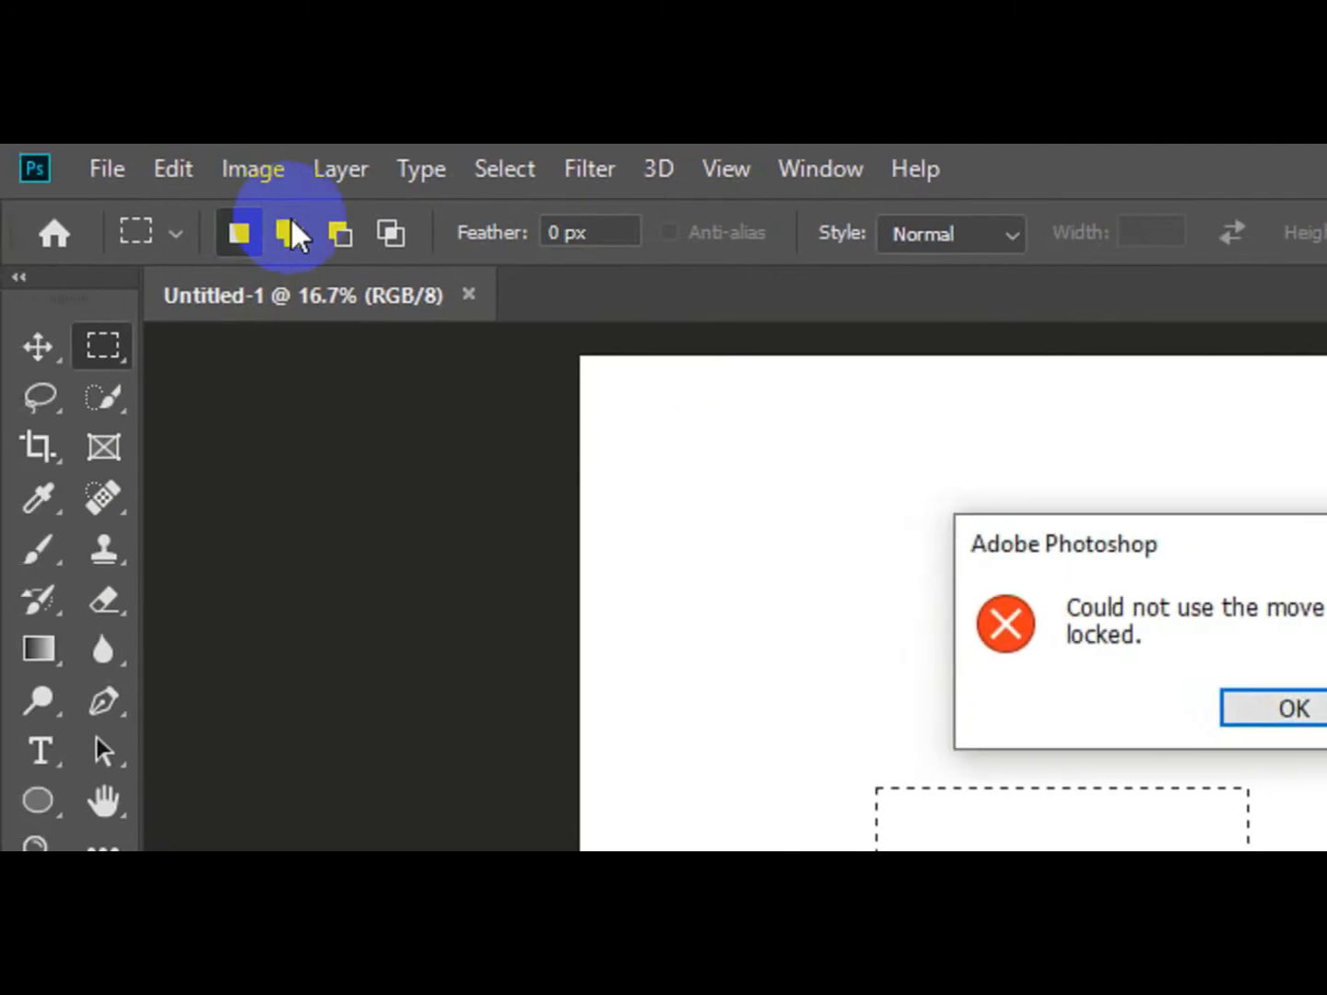
click(1273, 708)
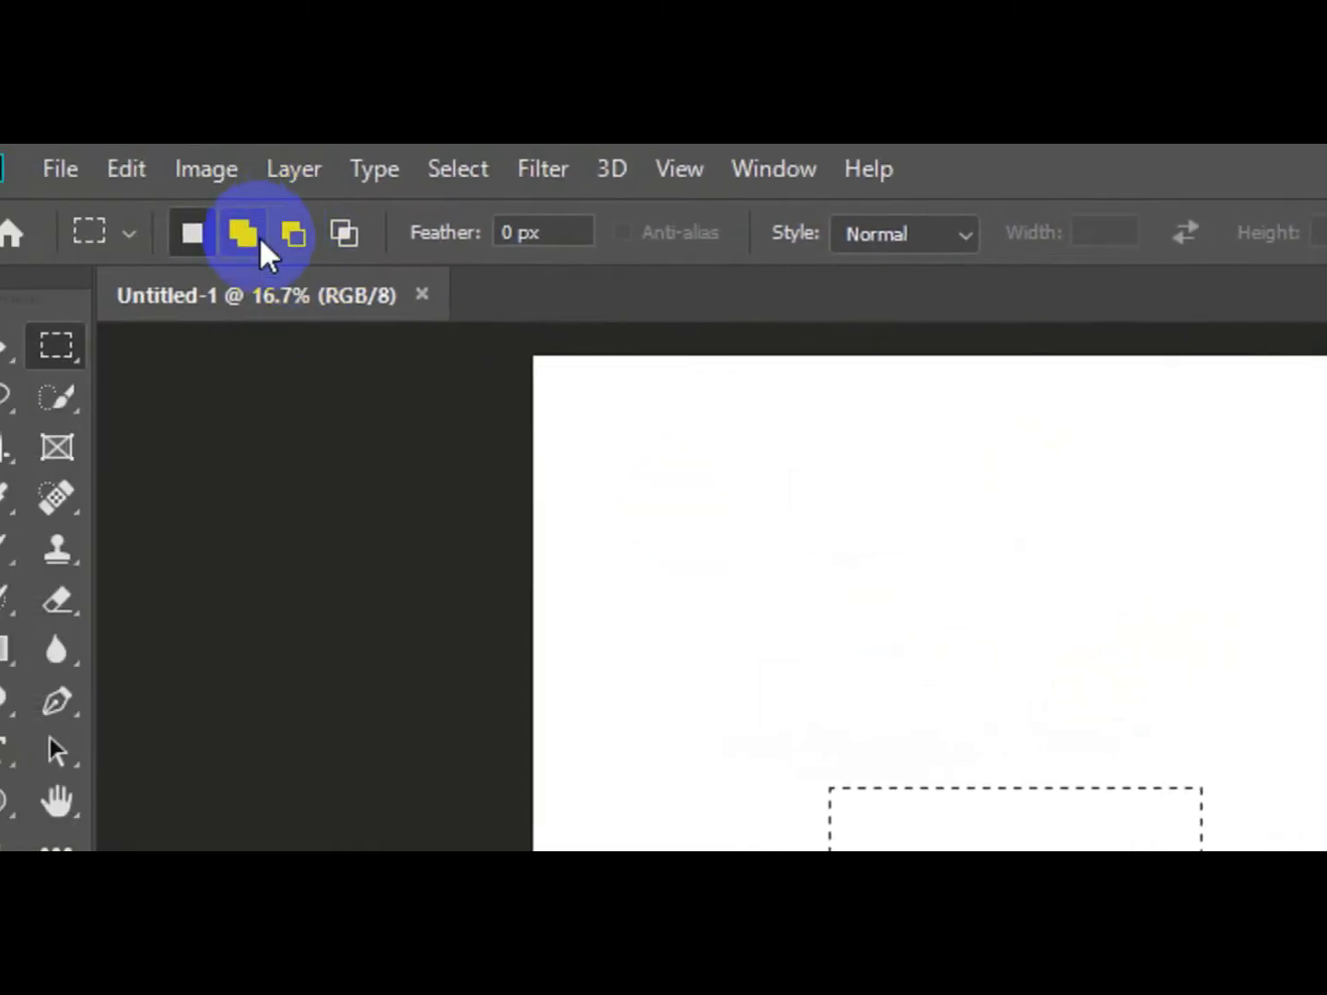
click(117, 231)
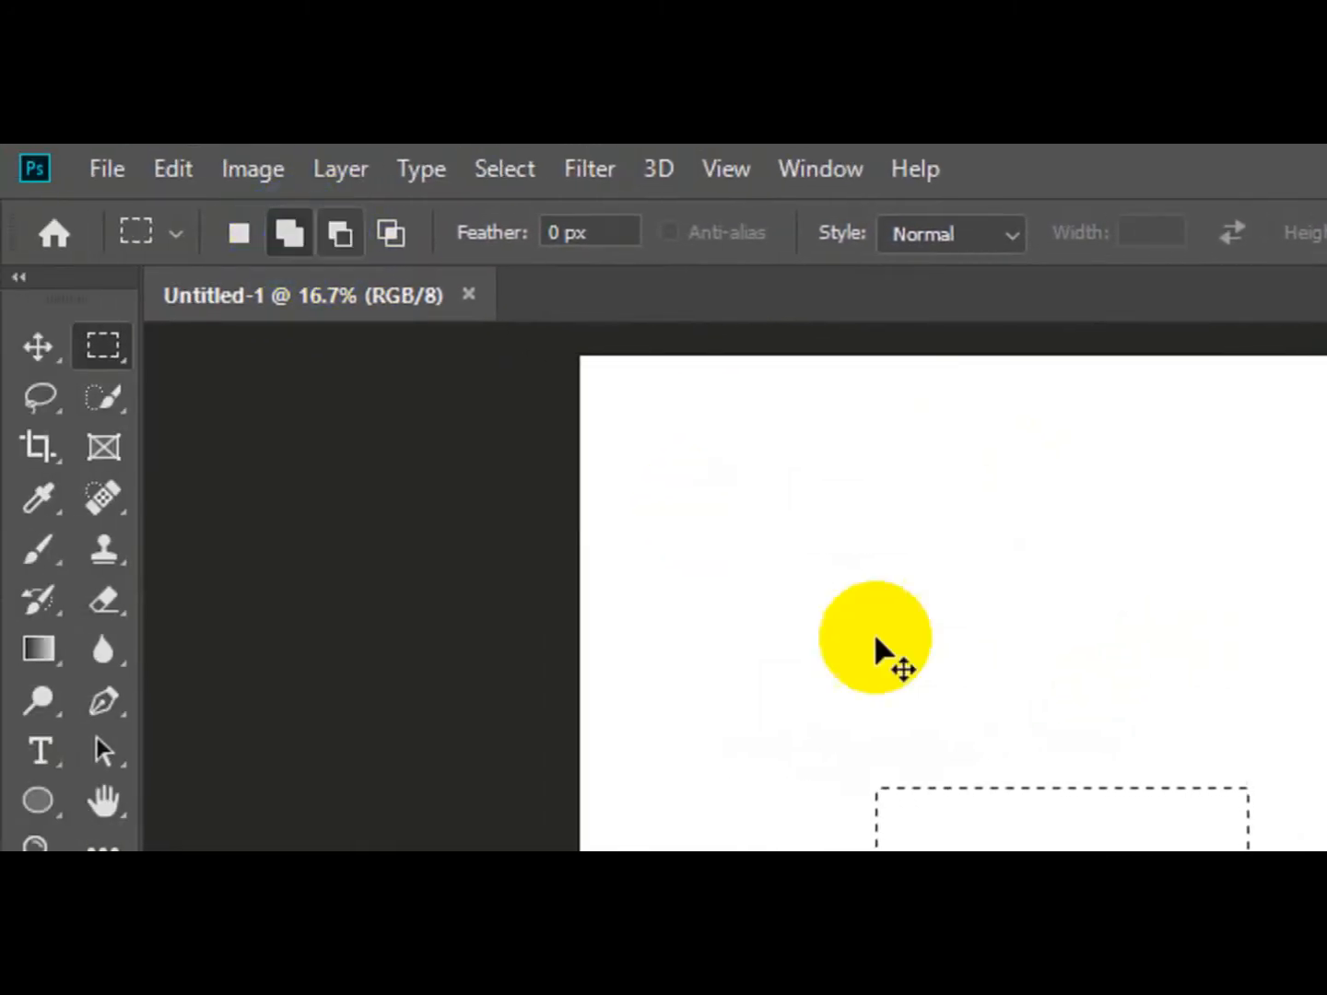
drag(719, 634, 885, 815)
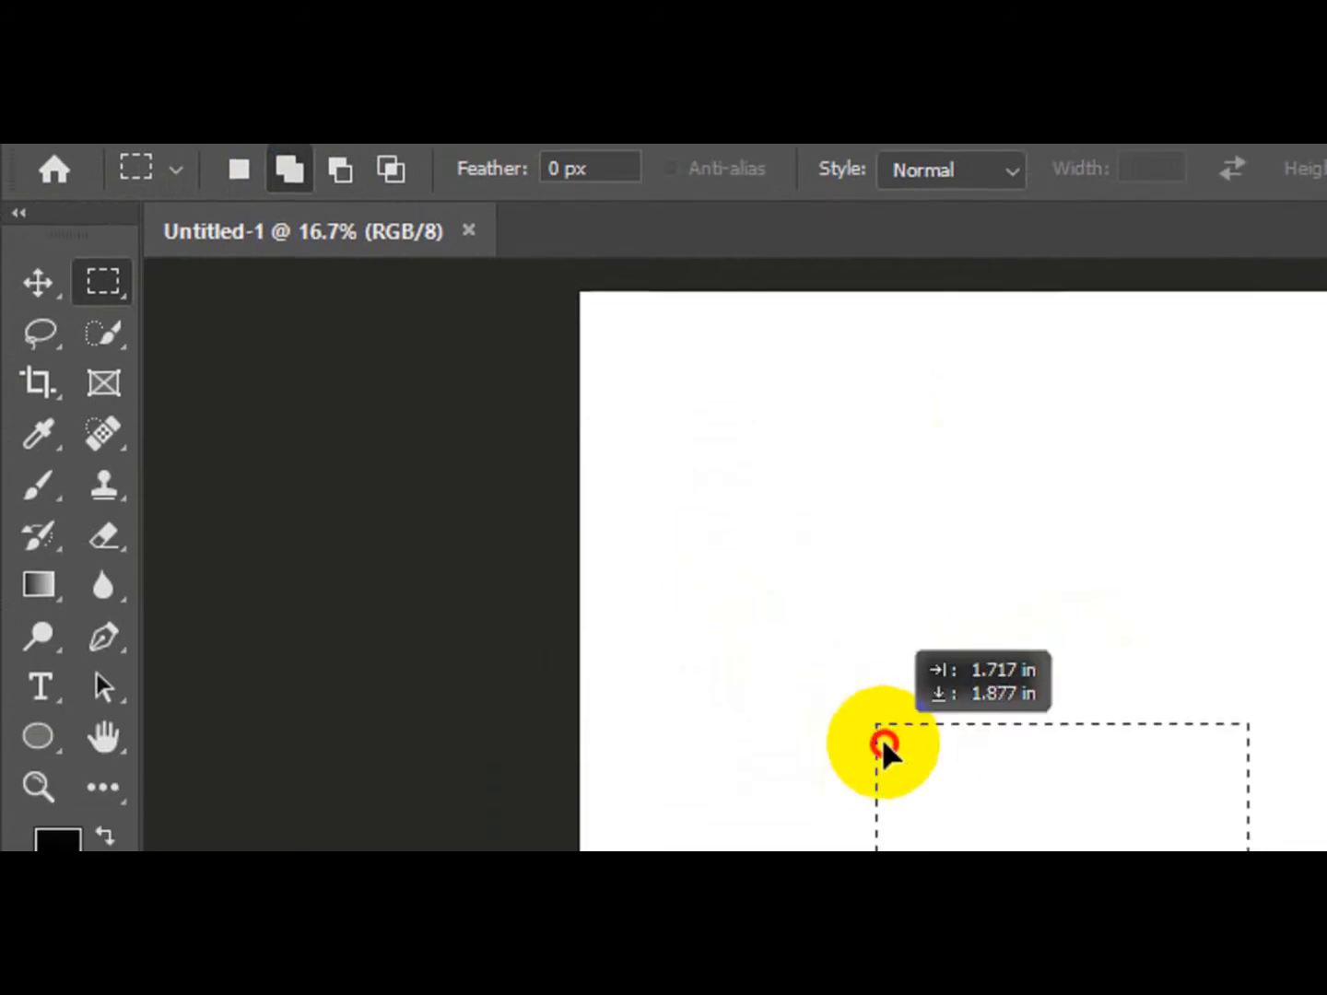
drag(883, 743, 884, 744)
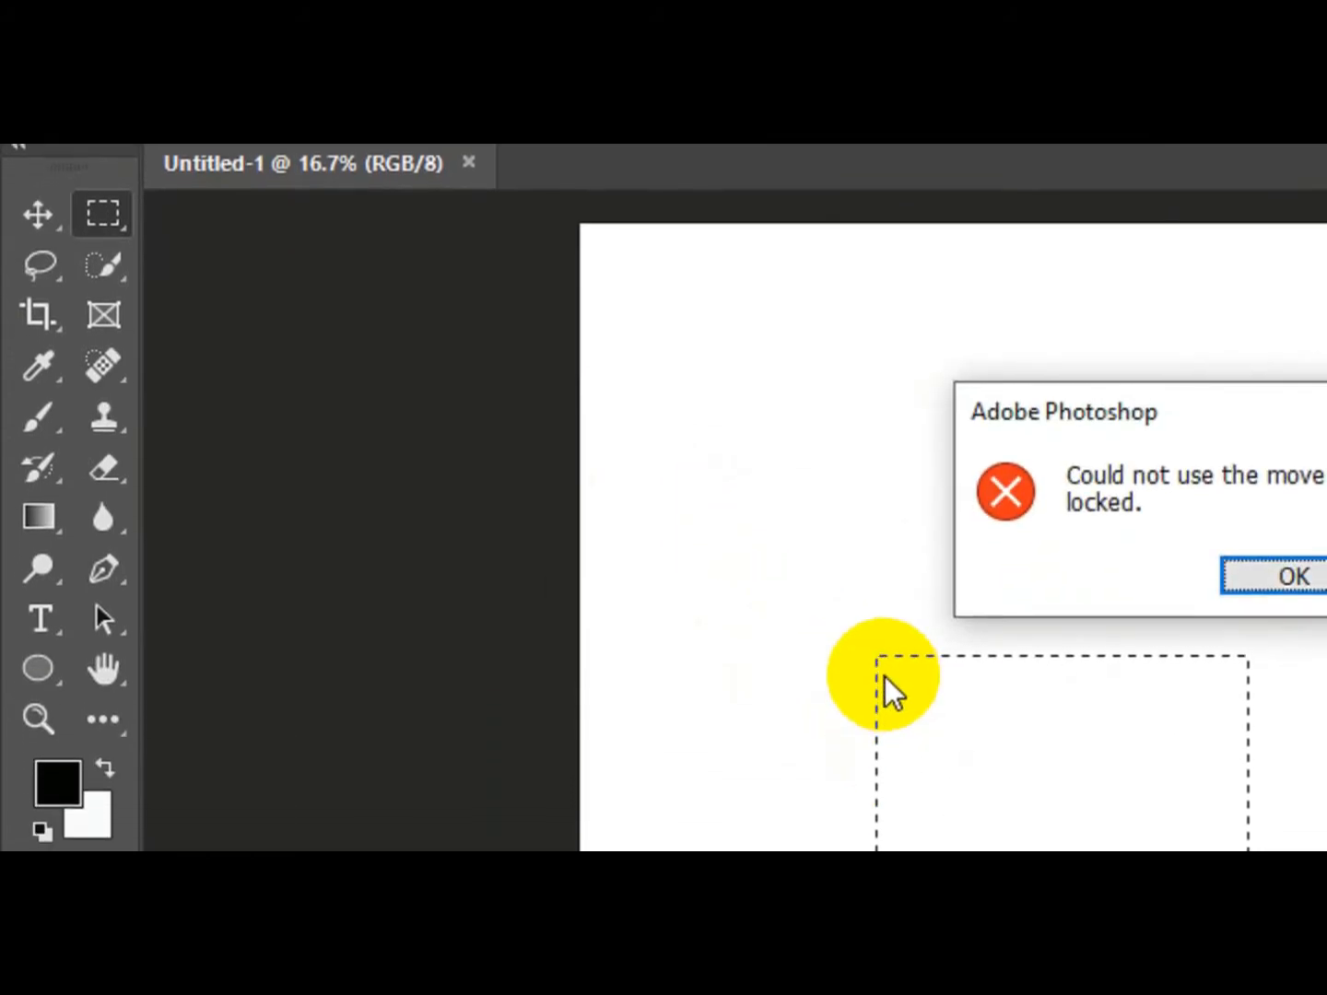
key(Return)
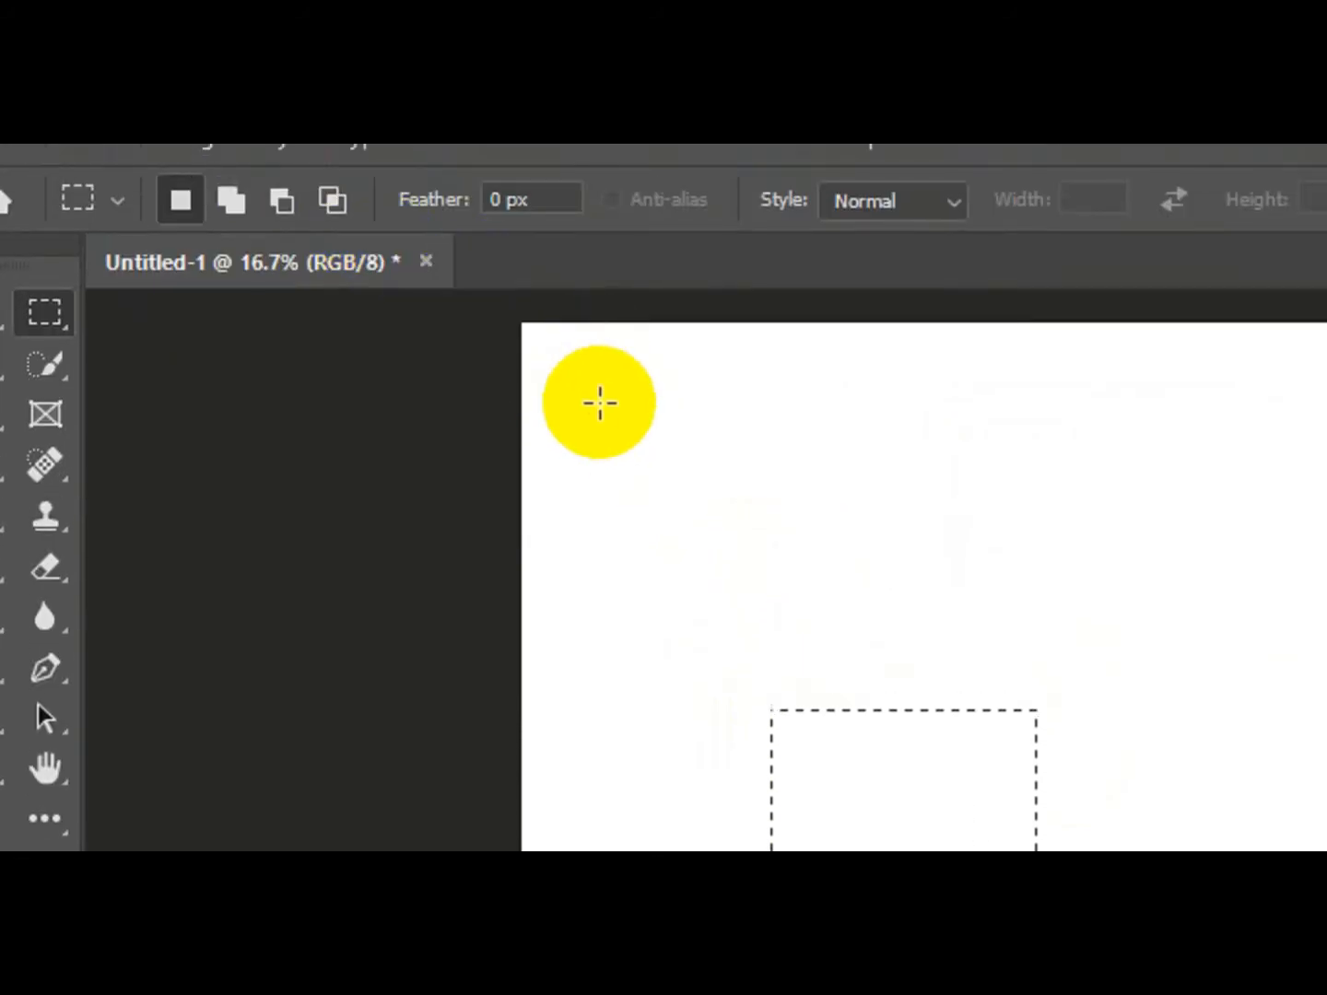
Step: Draw a new rectangular selection near the page's upper-left corner and extend it with overlapping rectangles down the page in Add to selection mode
drag(599, 403, 868, 642)
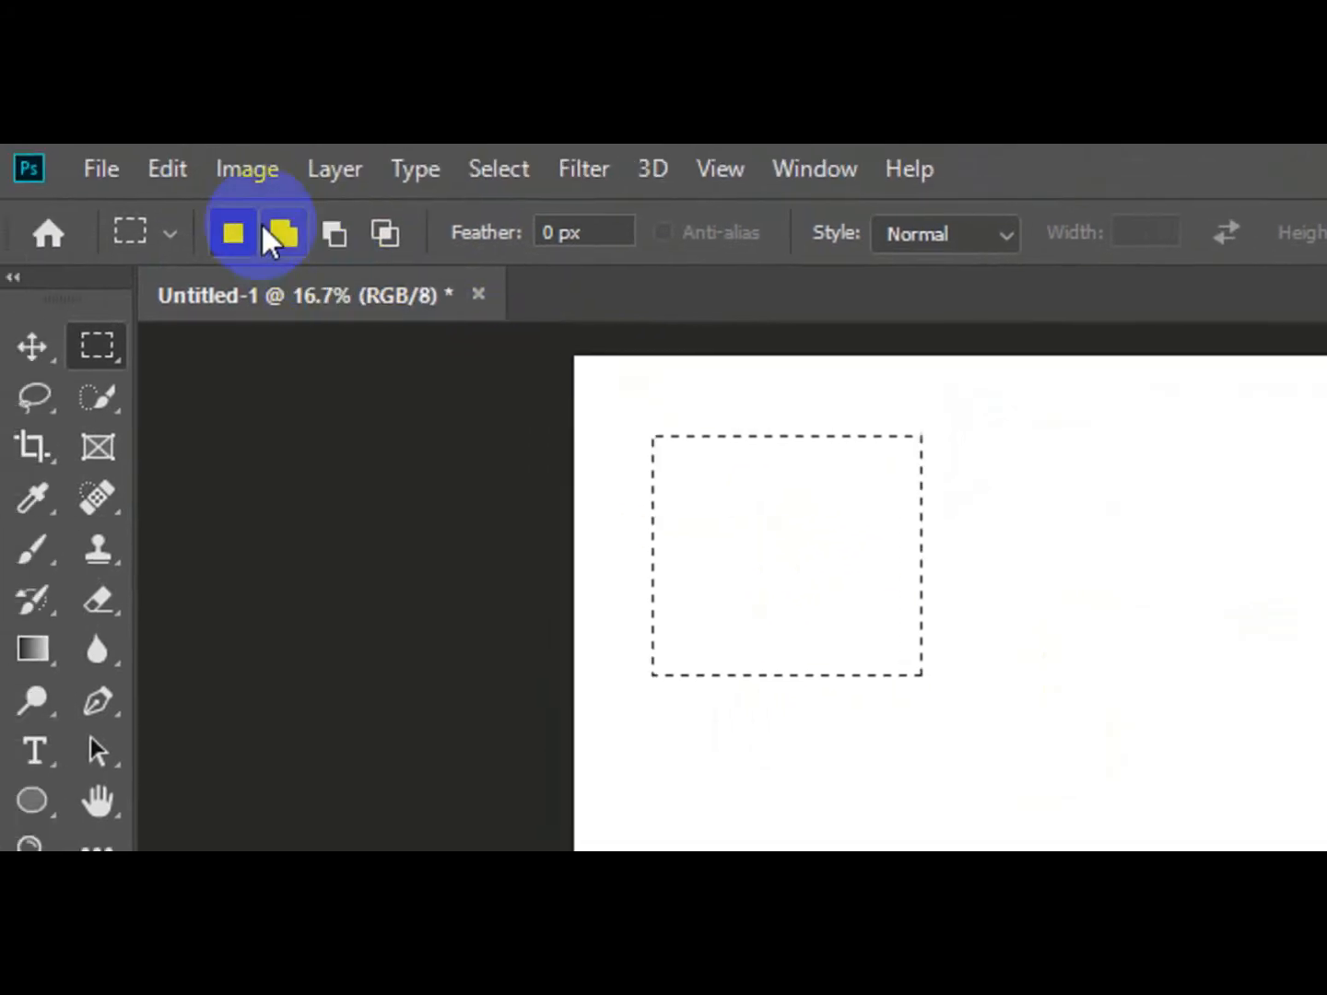
click(281, 235)
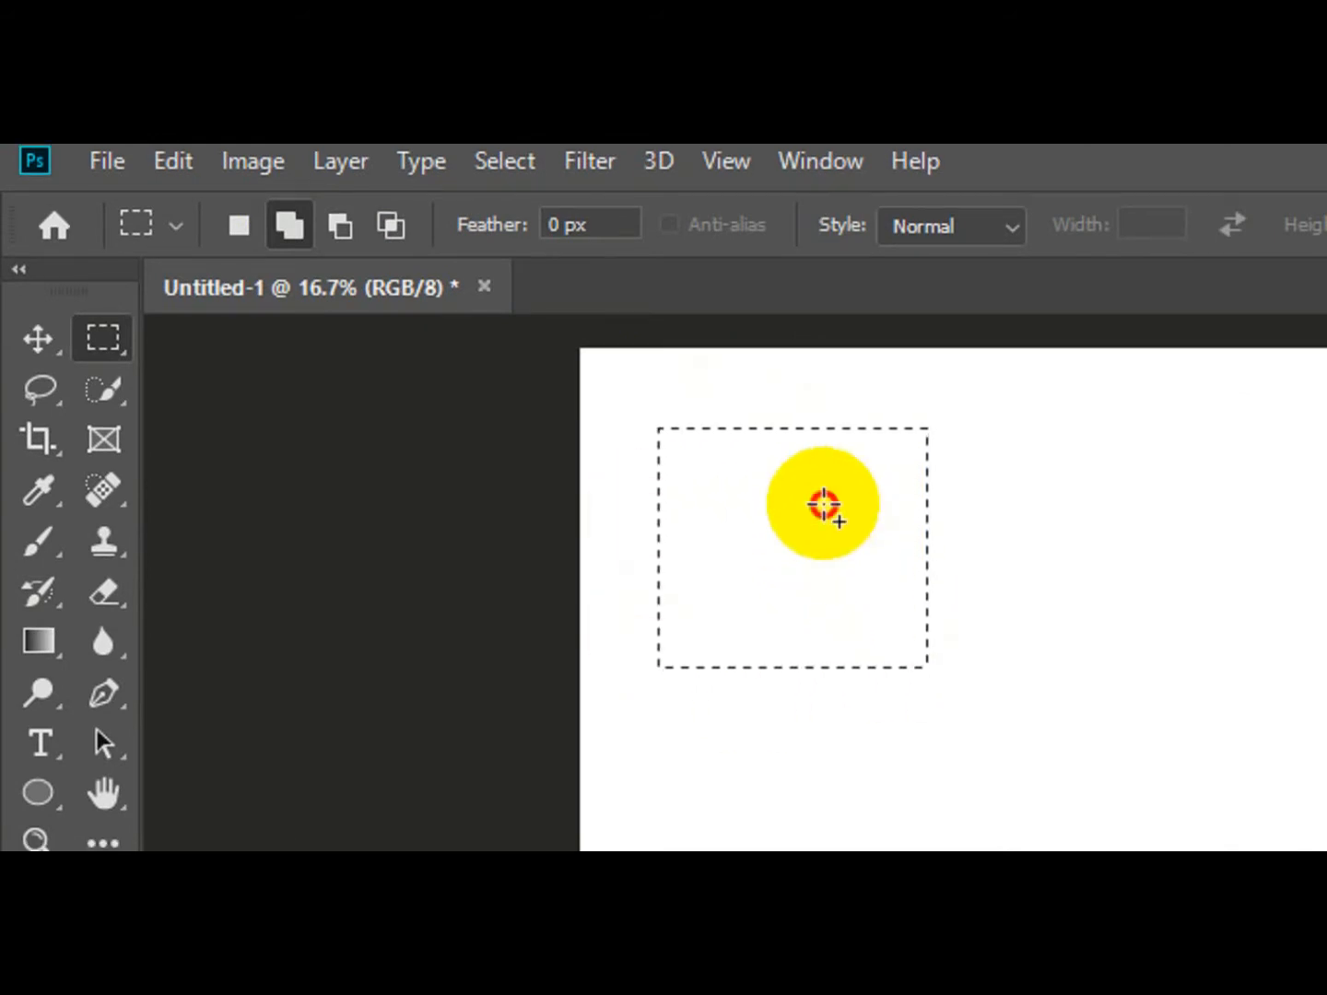
drag(823, 504, 1096, 793)
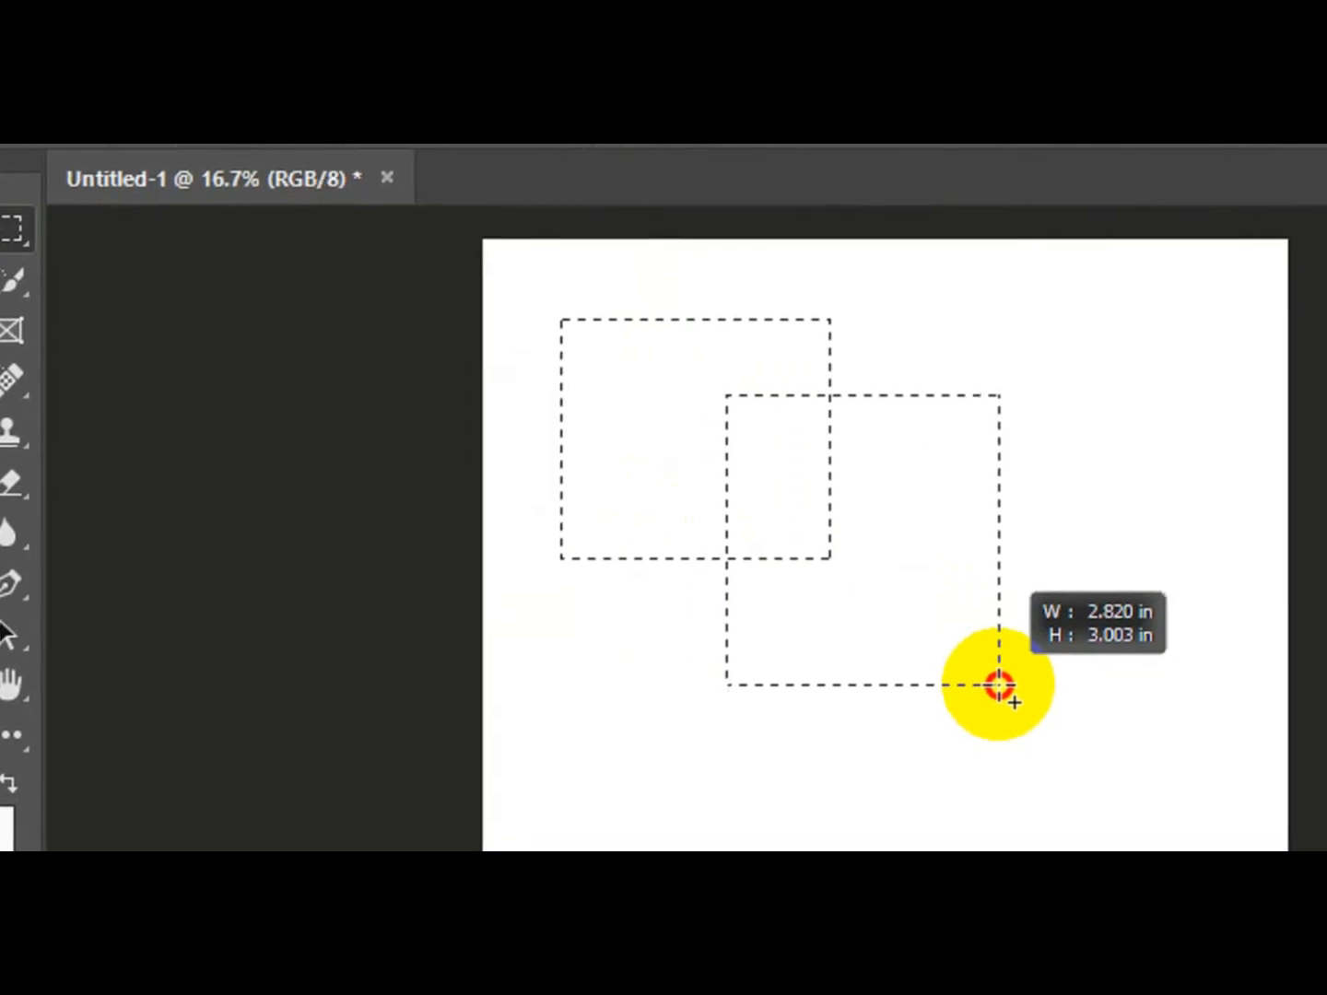
drag(1000, 685, 1065, 696)
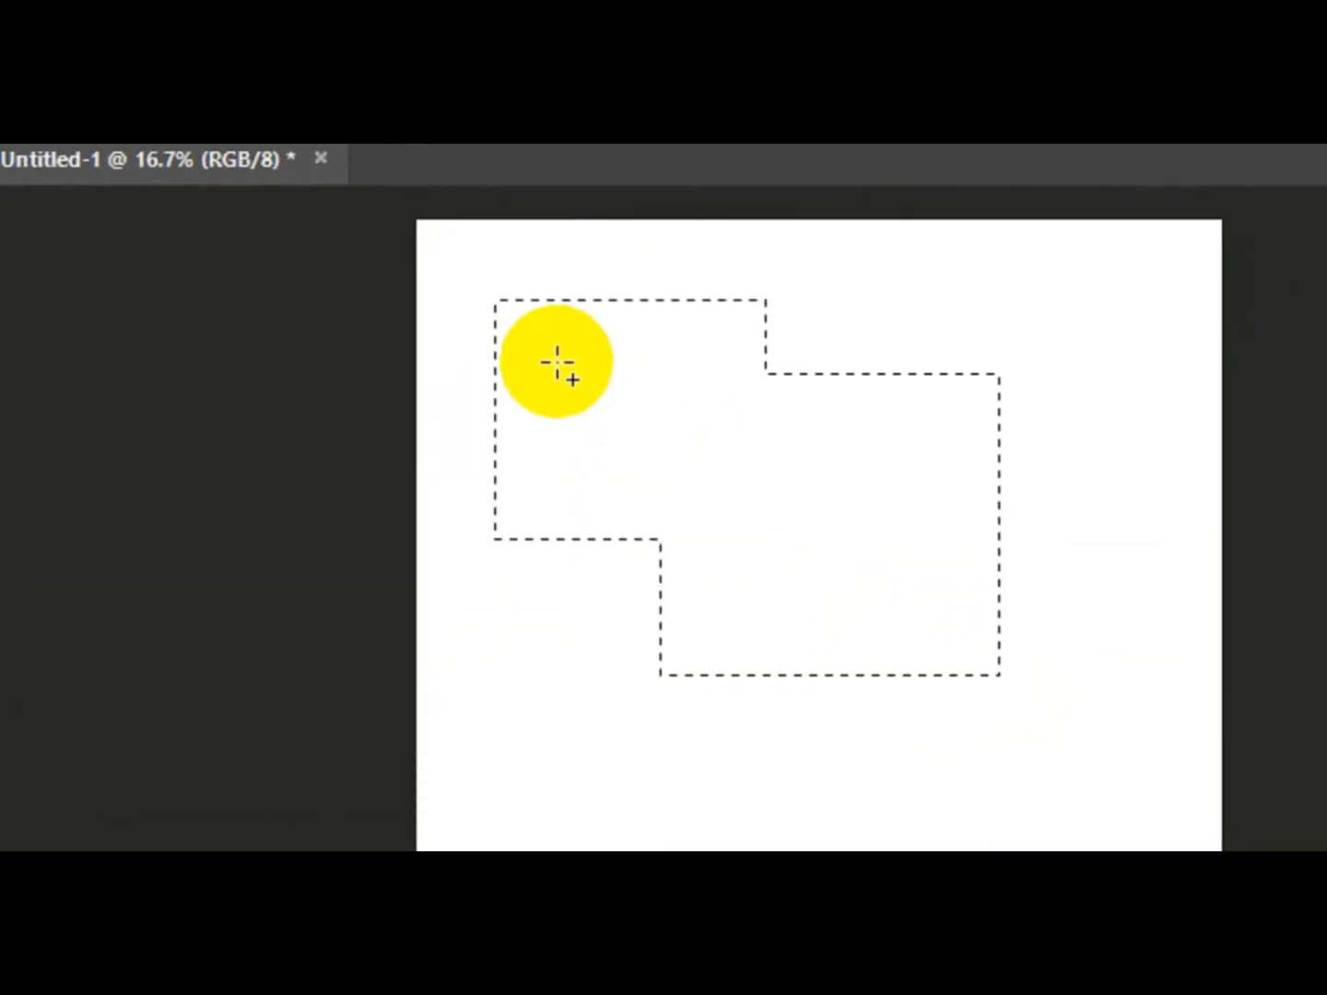
drag(578, 597, 903, 682)
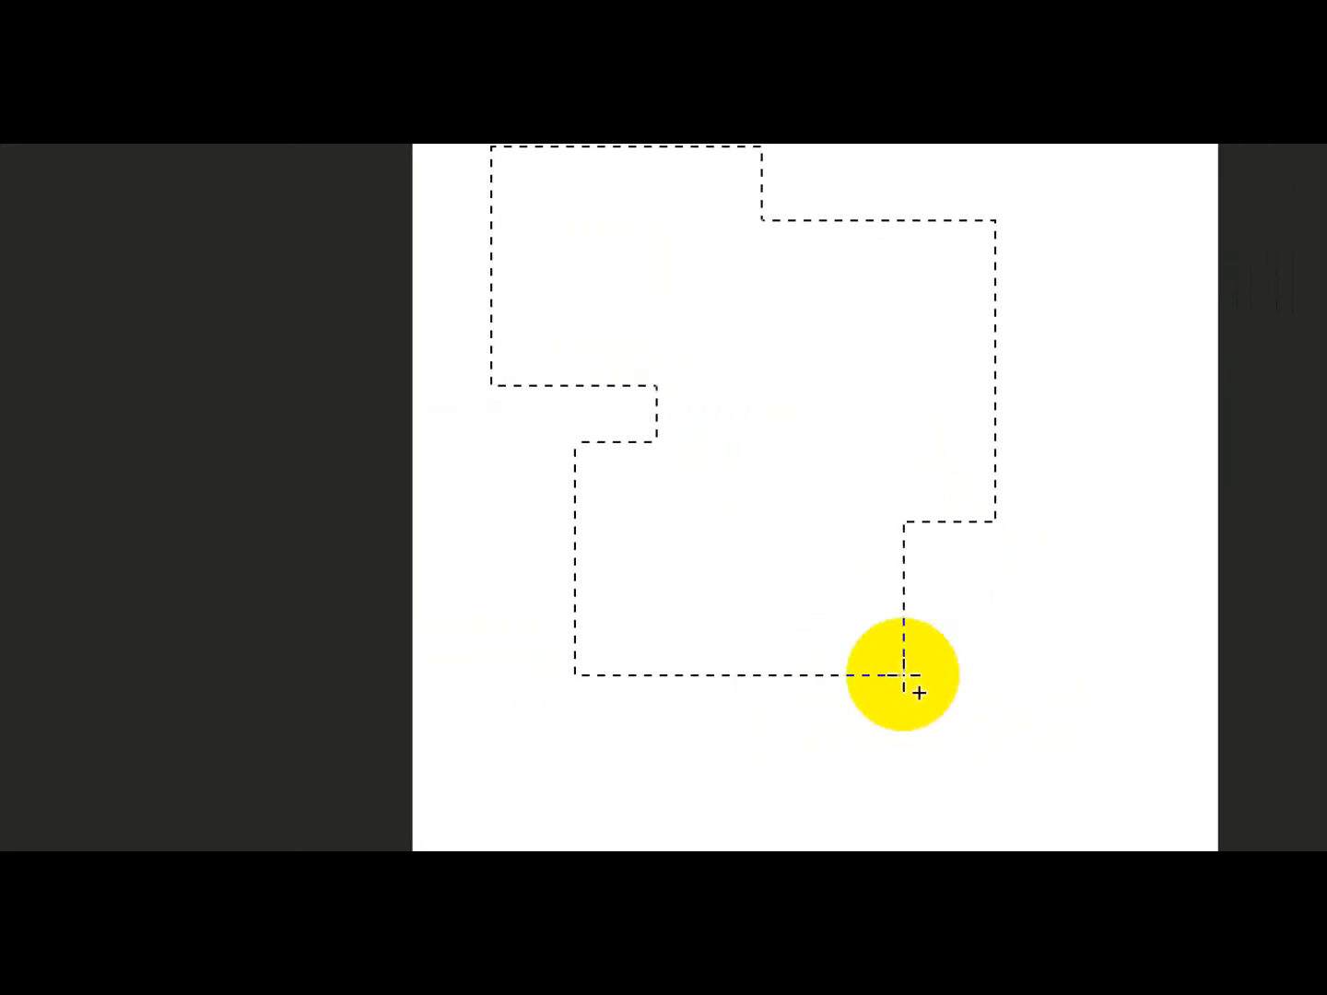
drag(746, 593, 997, 677)
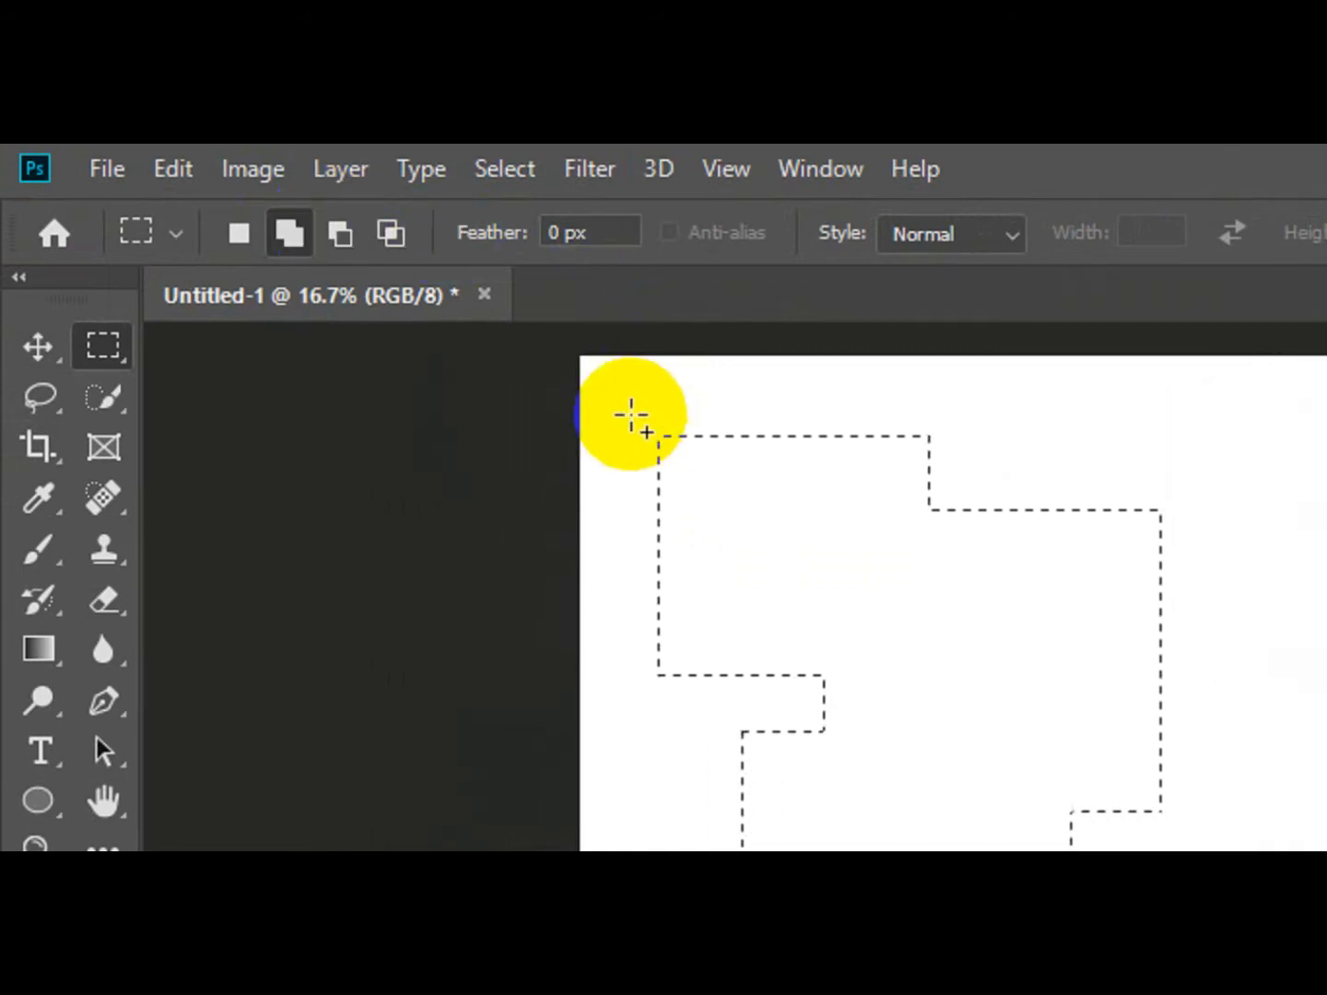
Step: Cut rectangular areas out of the stepped selection's top, lower-right and bottom parts in Subtract from selection mode
click(339, 231)
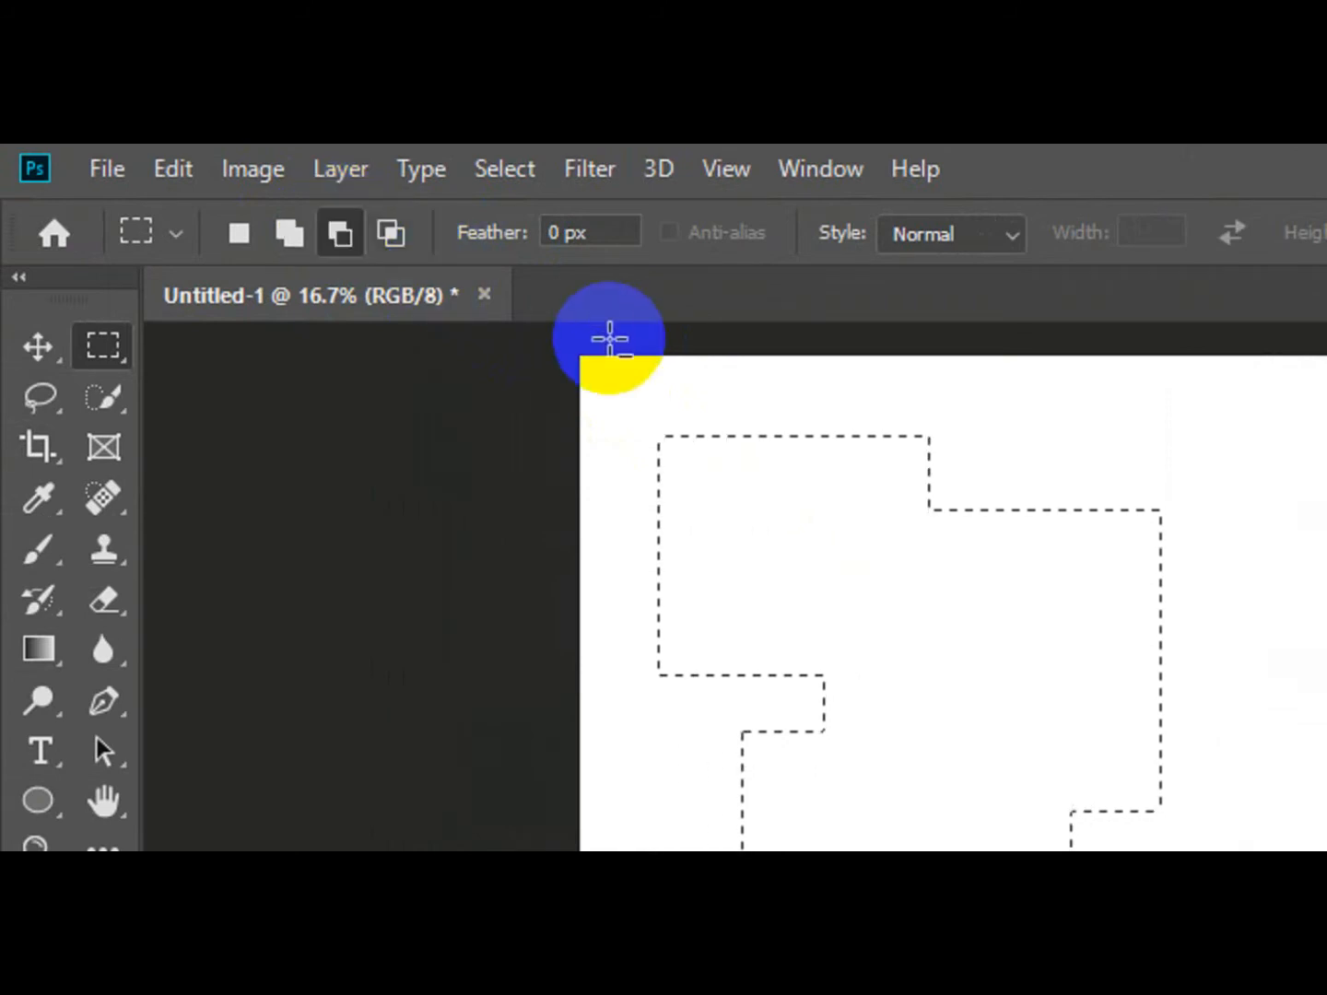
drag(619, 388, 1219, 687)
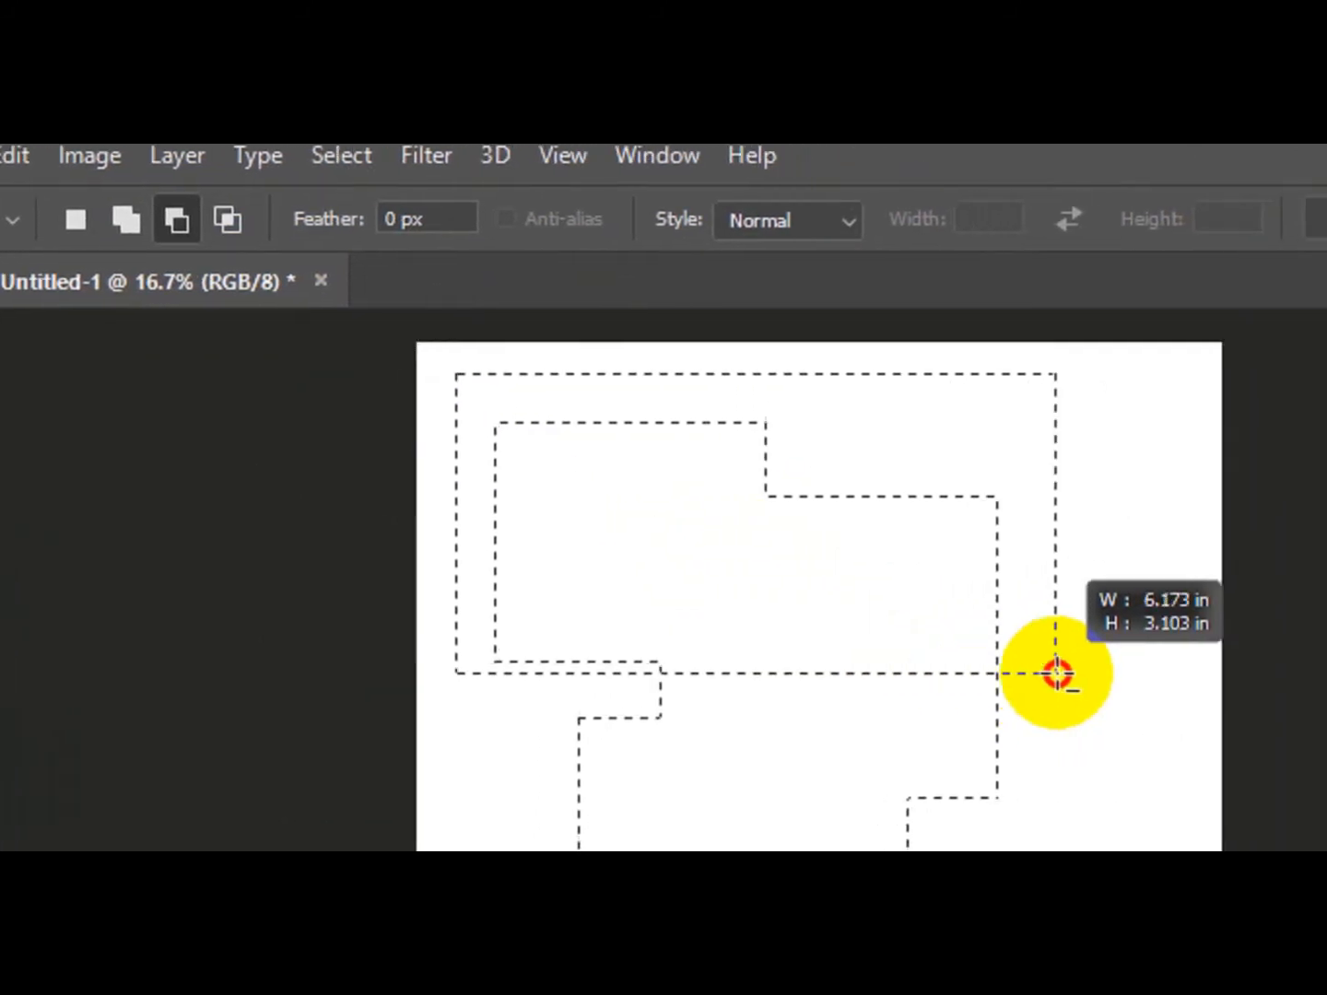
drag(1058, 673, 1083, 684)
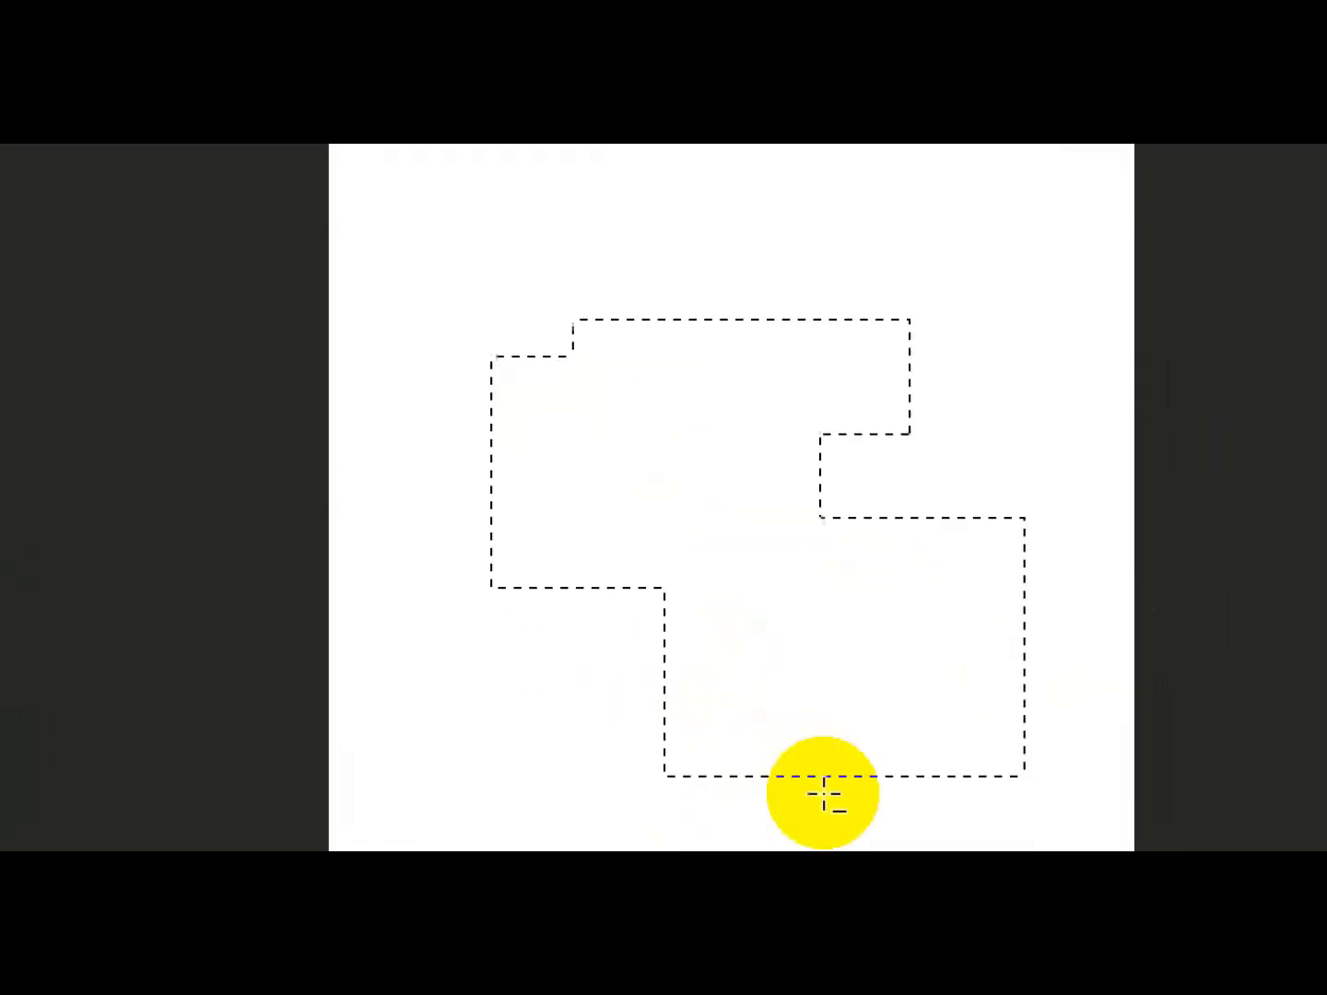
drag(868, 420, 1076, 744)
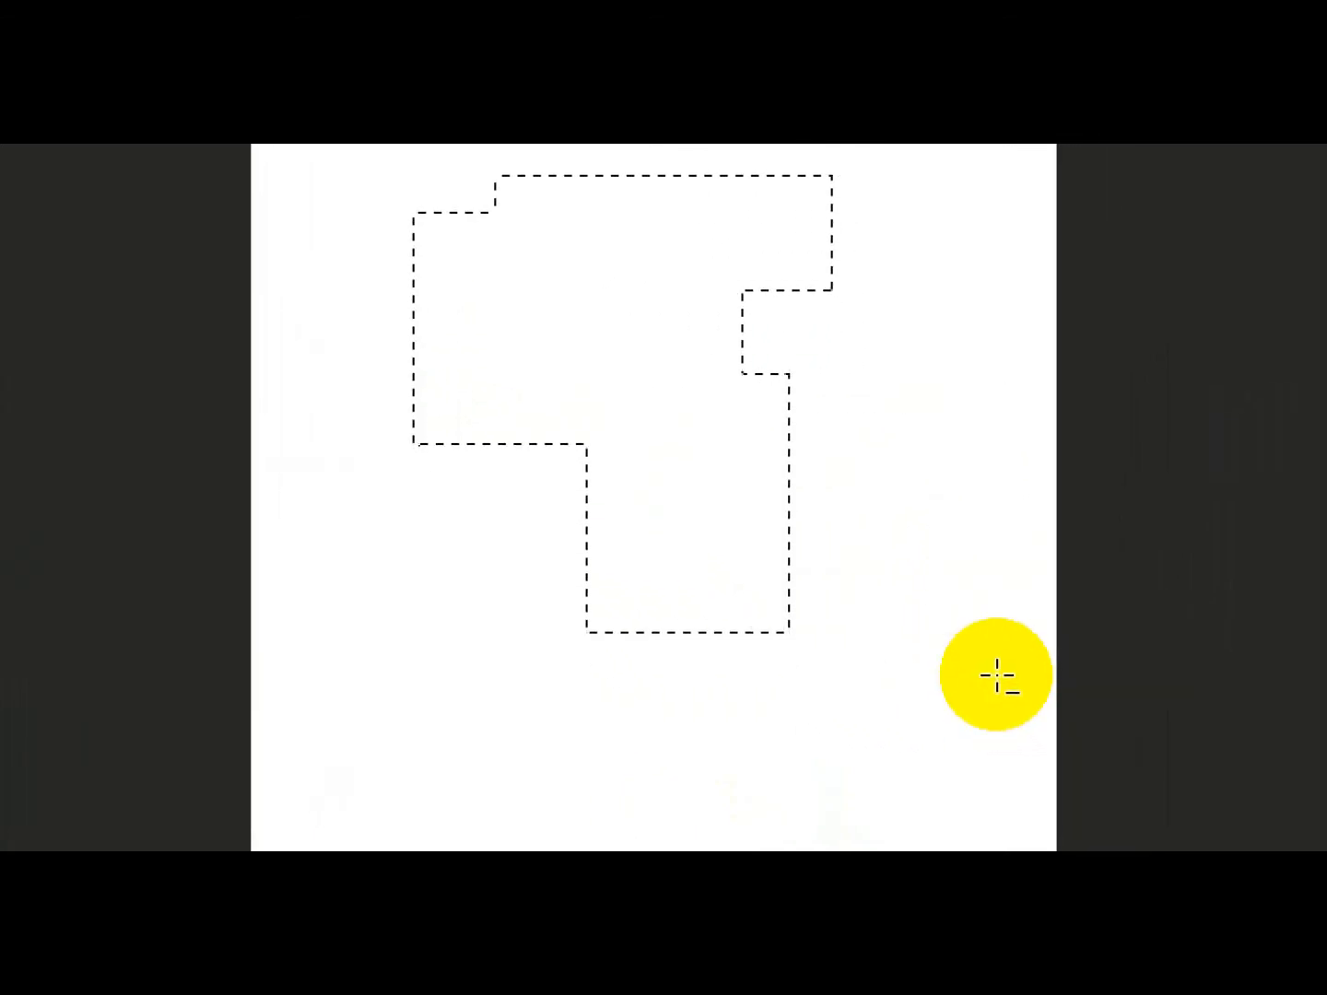
drag(544, 528, 903, 676)
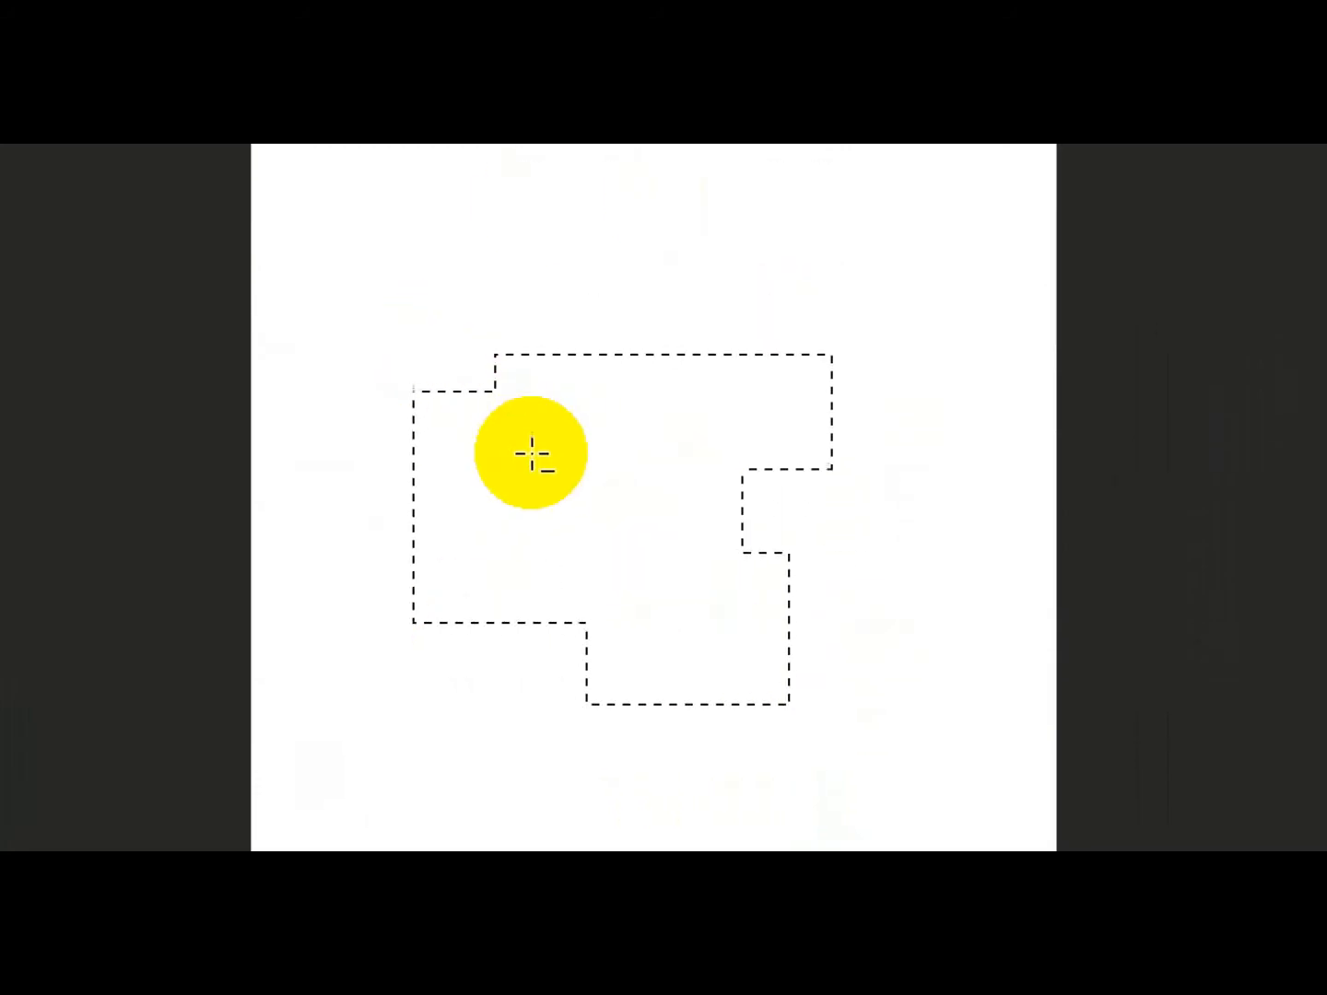
drag(652, 330, 733, 389)
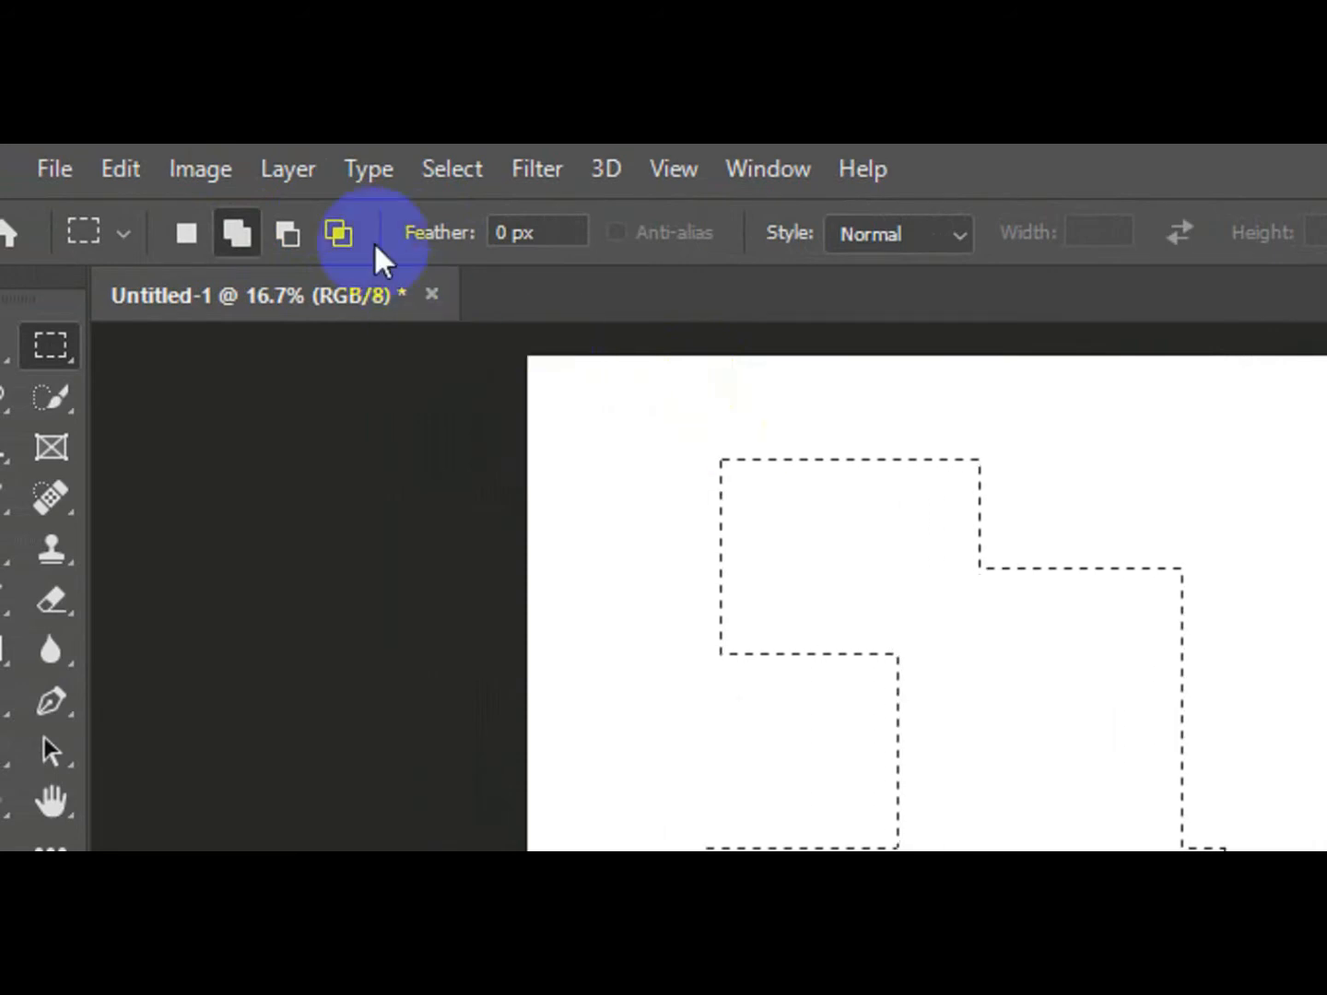
Step: Intersect the stepped selection with a rectangle over its upper part, and again with a smaller rectangle at its upper-left corner
click(338, 225)
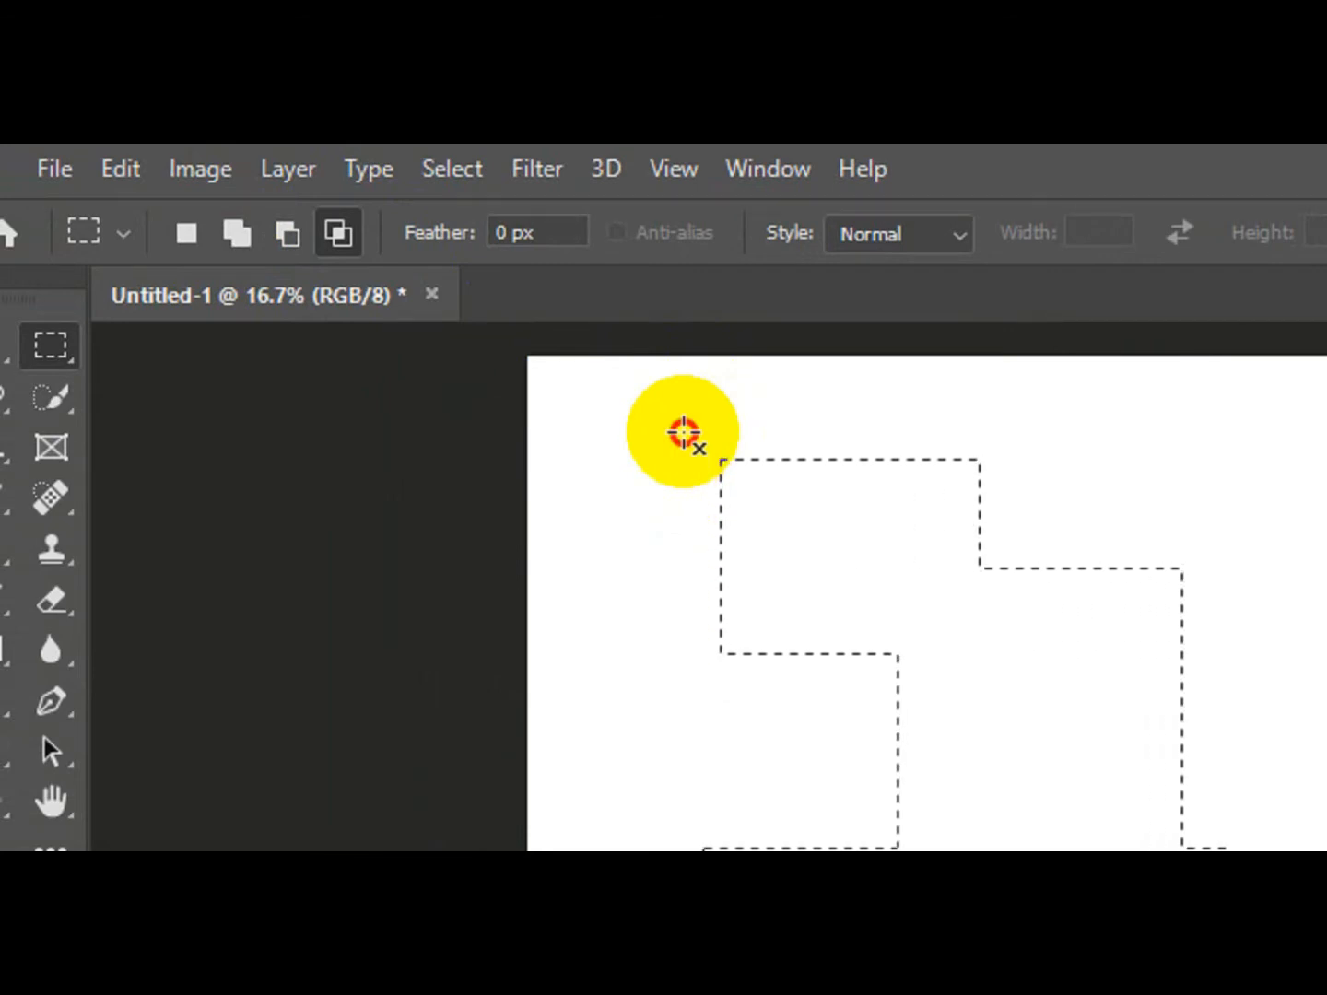
drag(683, 431, 1159, 692)
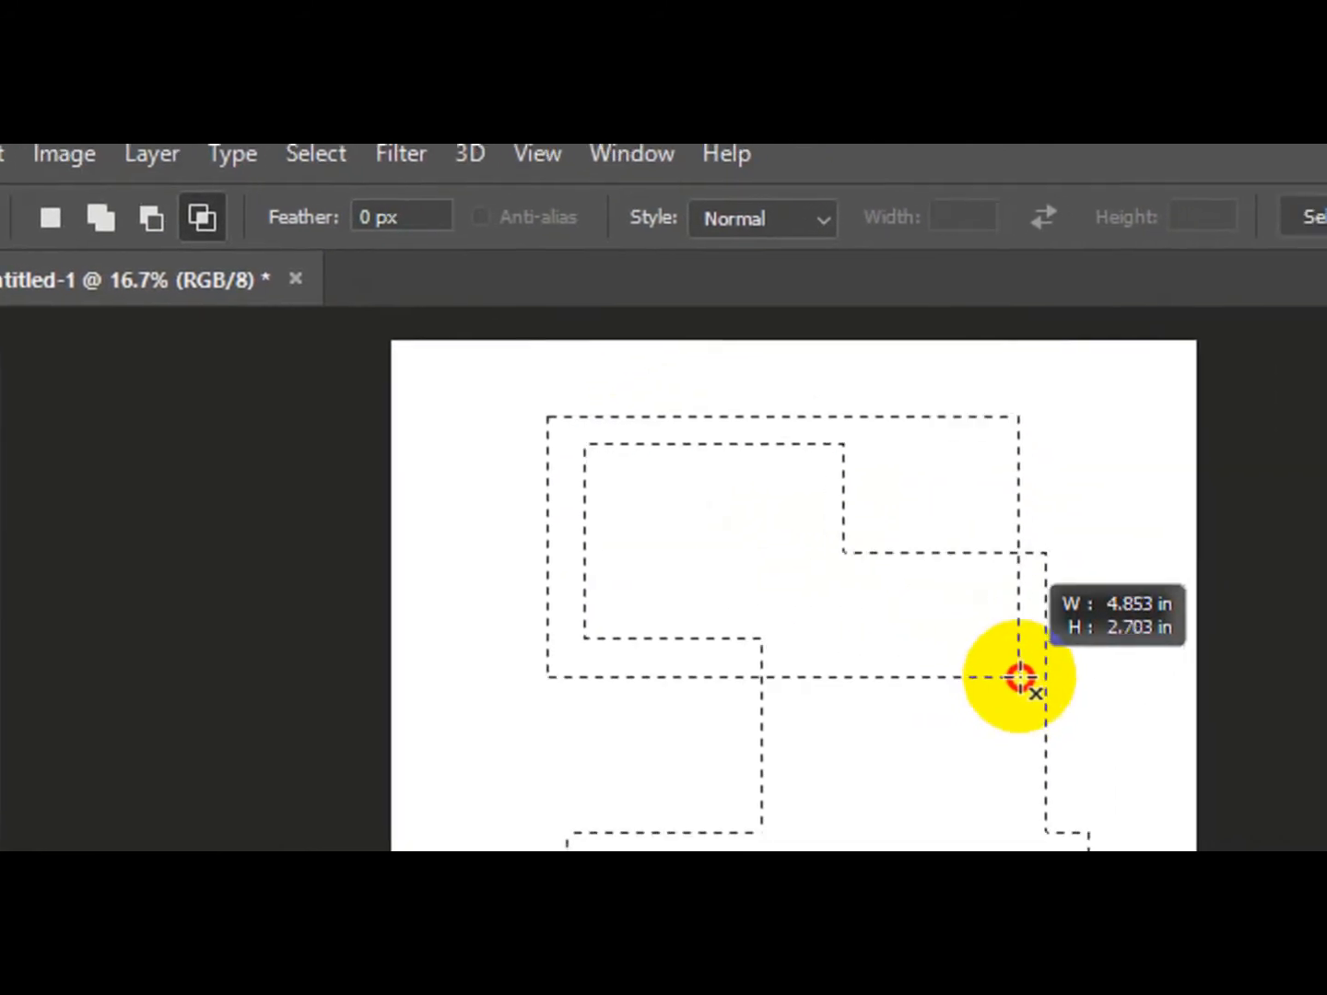
drag(1019, 678, 1120, 698)
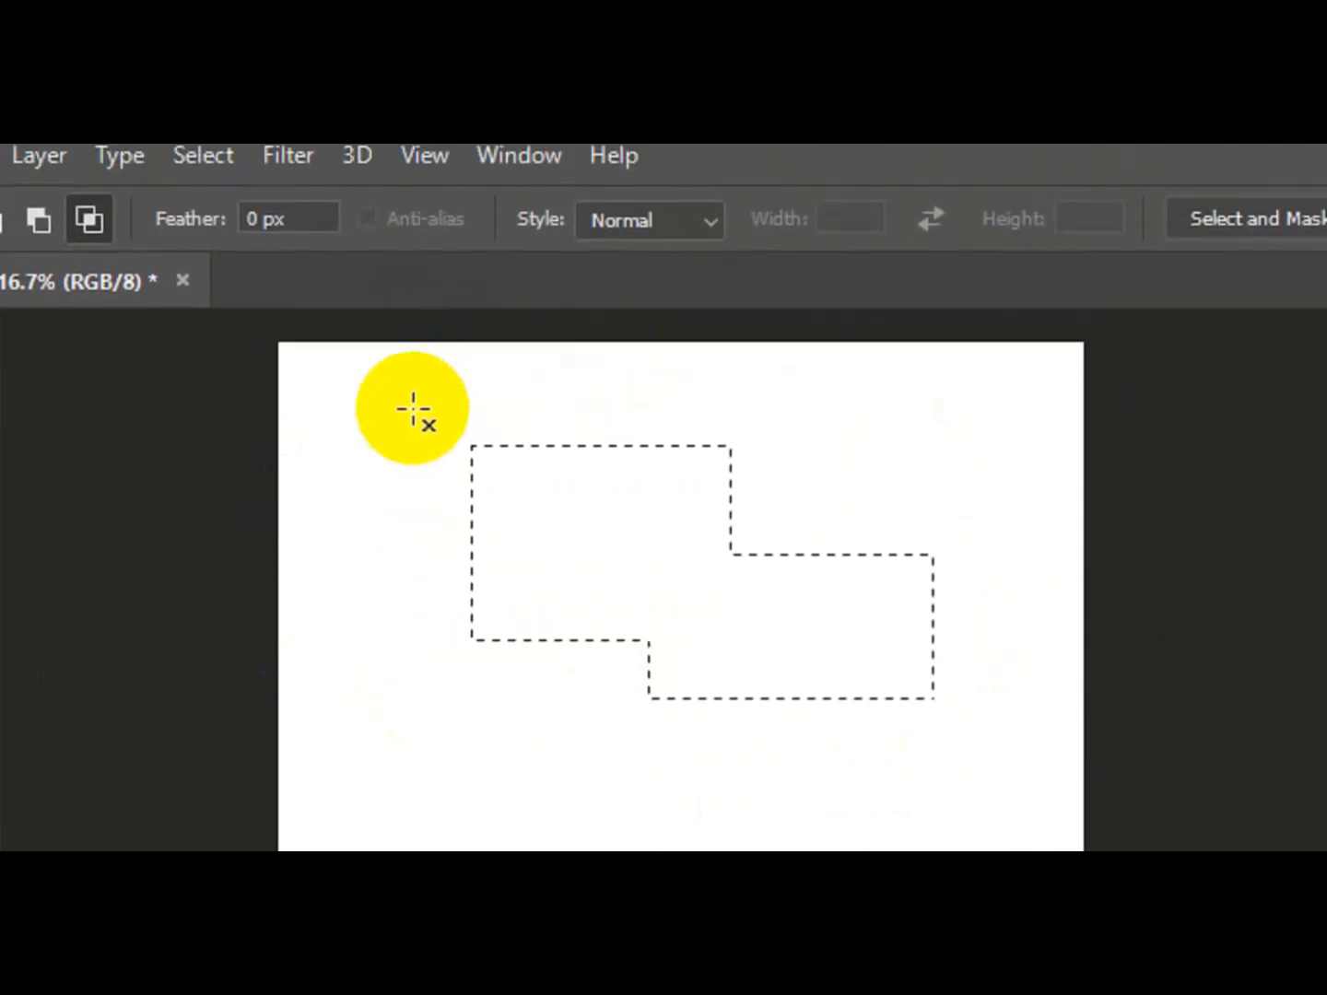
drag(409, 410, 622, 675)
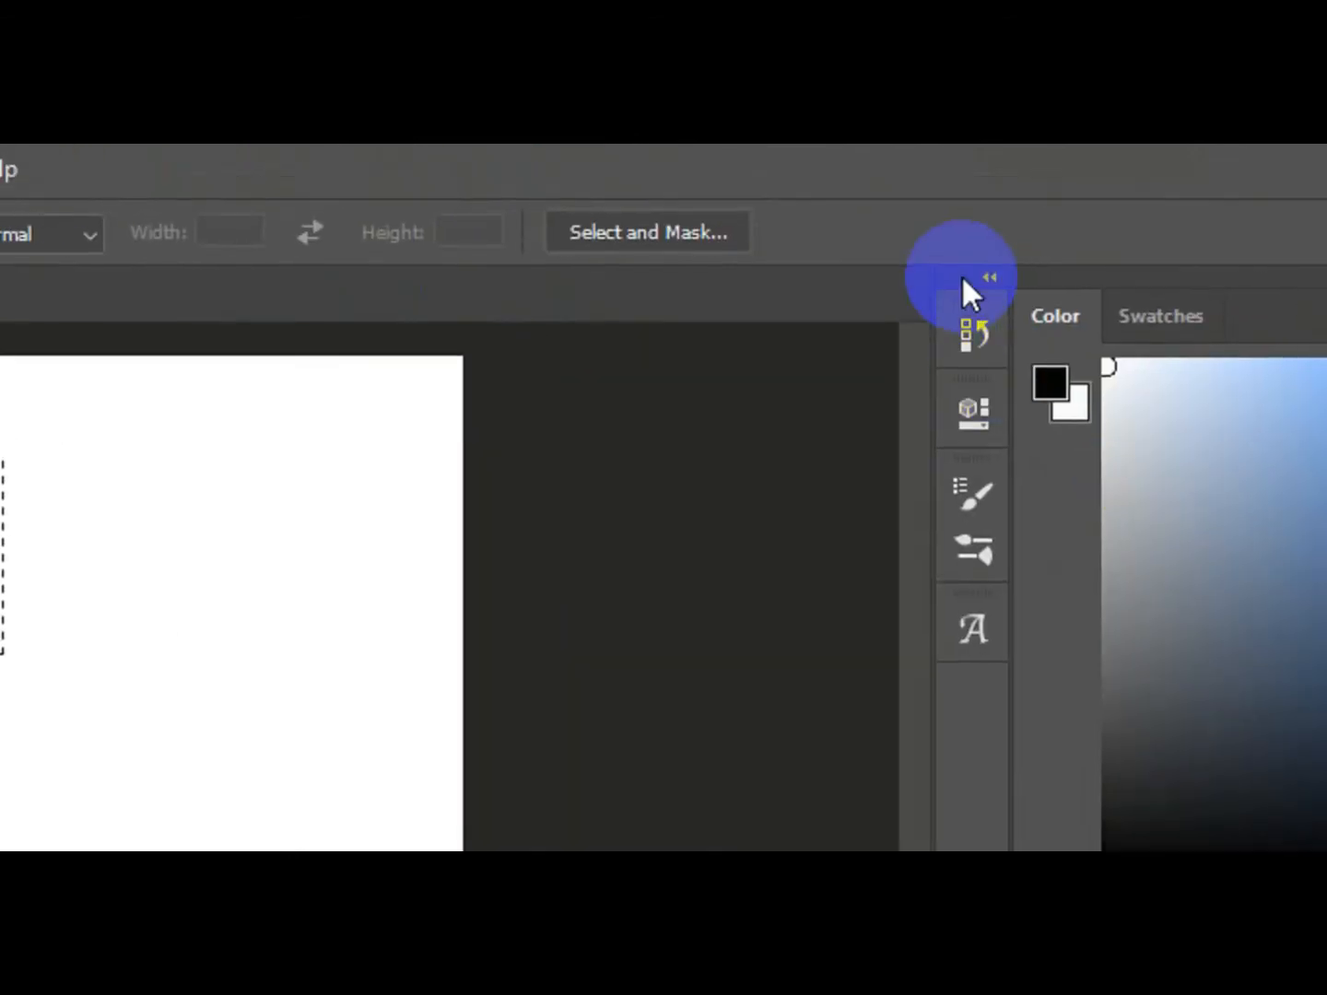
Step: Delete the latest Rectangular Marquee state from the document's history
click(982, 286)
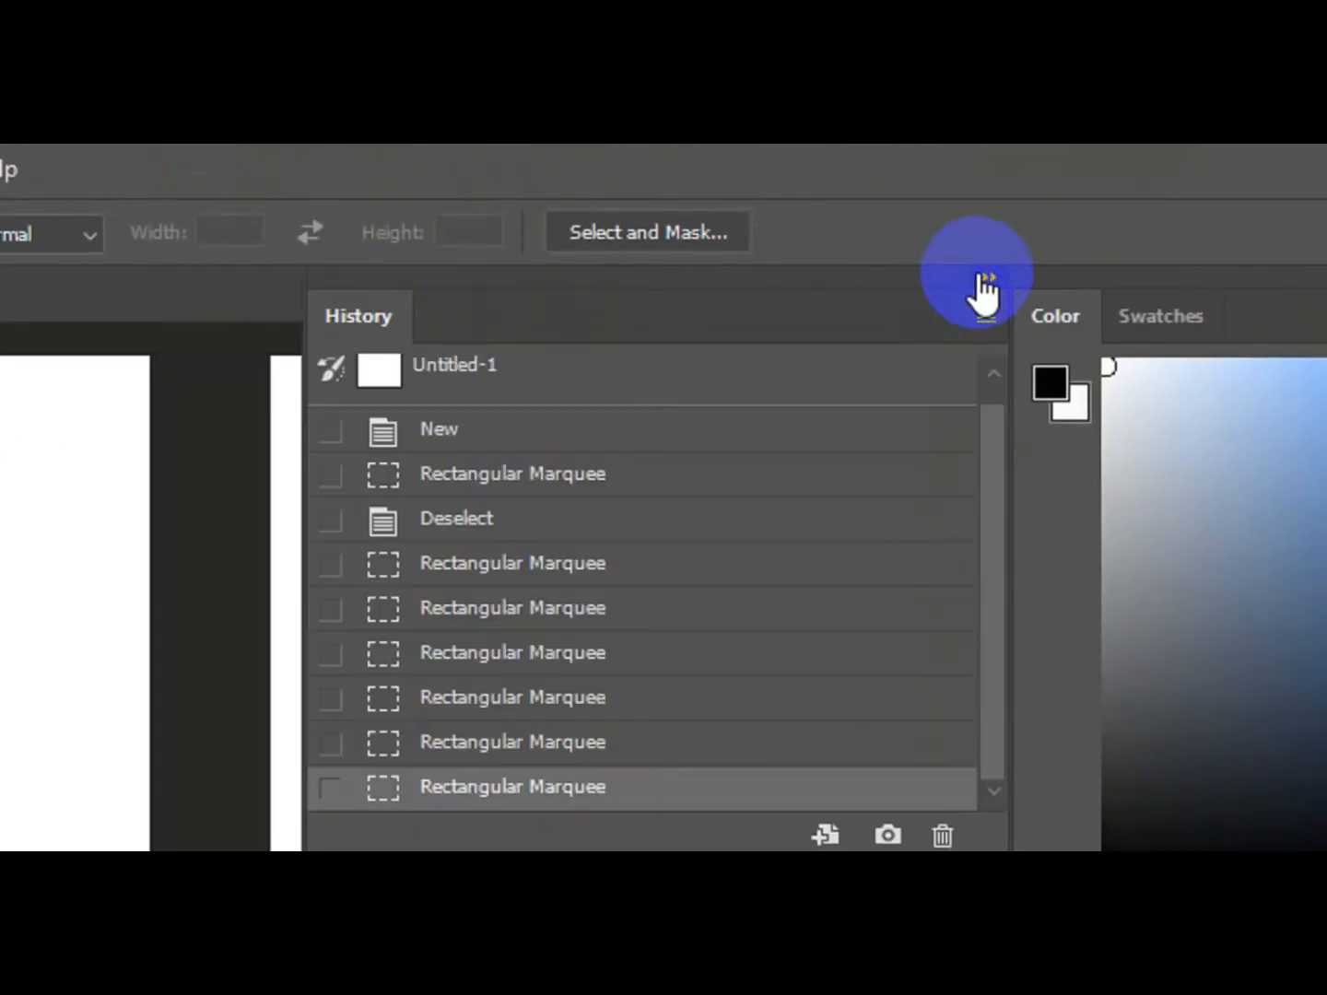
click(982, 286)
click(984, 281)
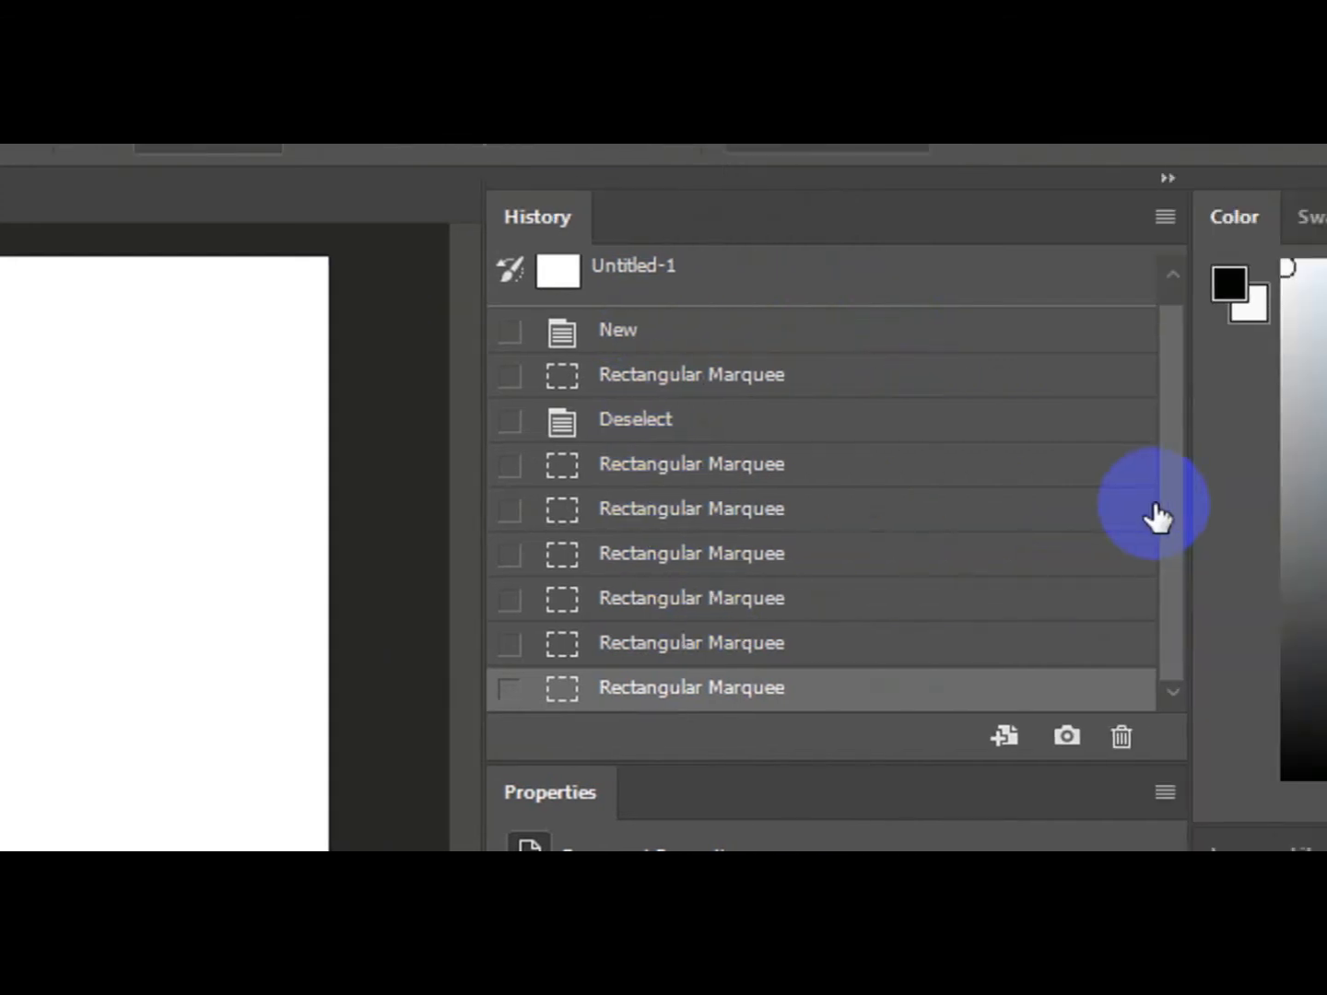
click(1007, 738)
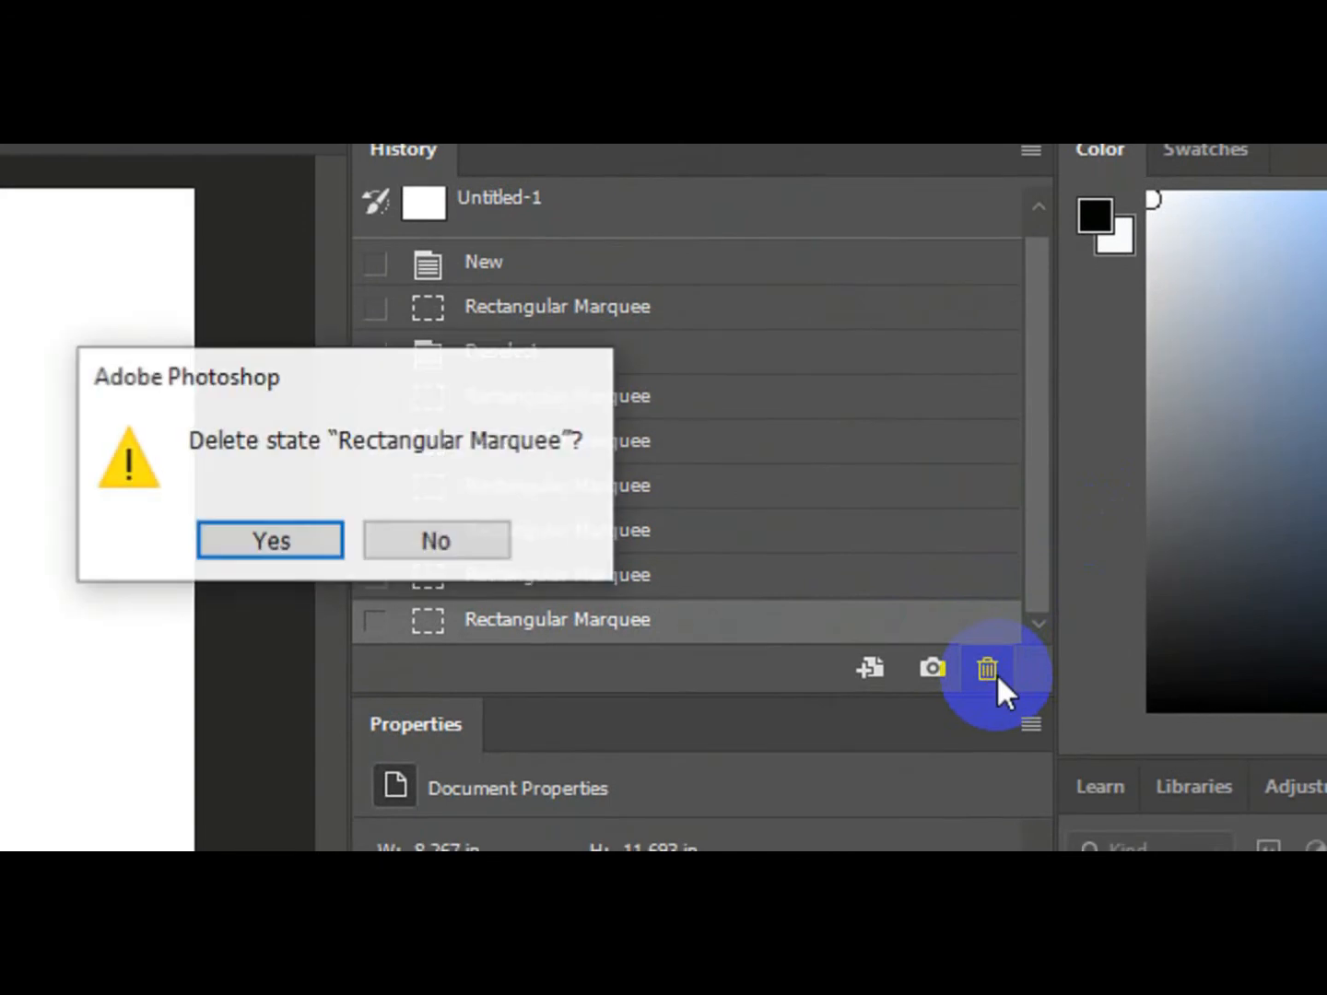
click(267, 544)
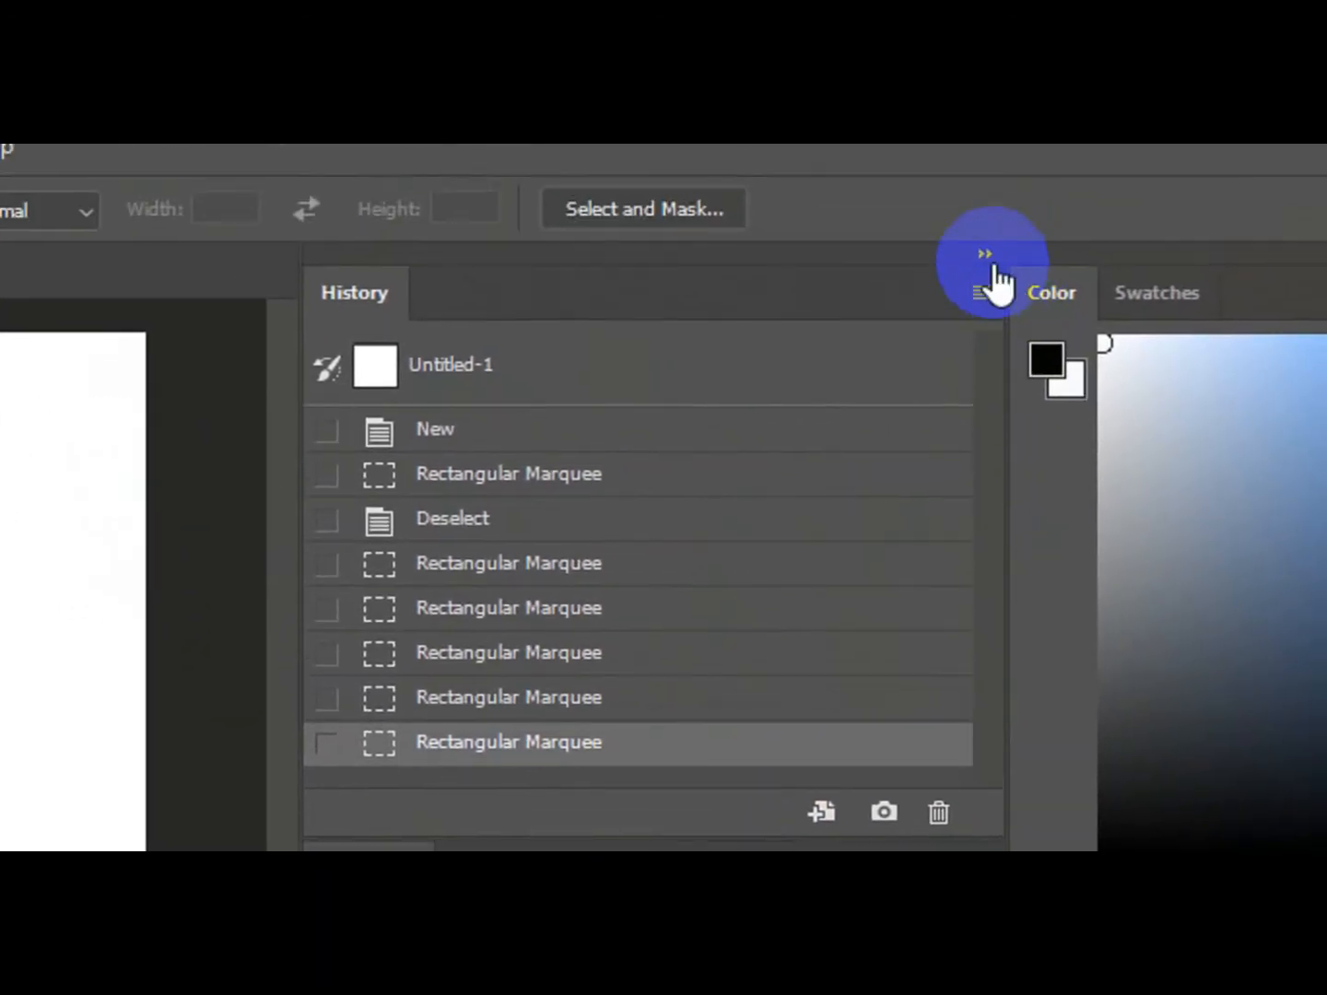
click(983, 277)
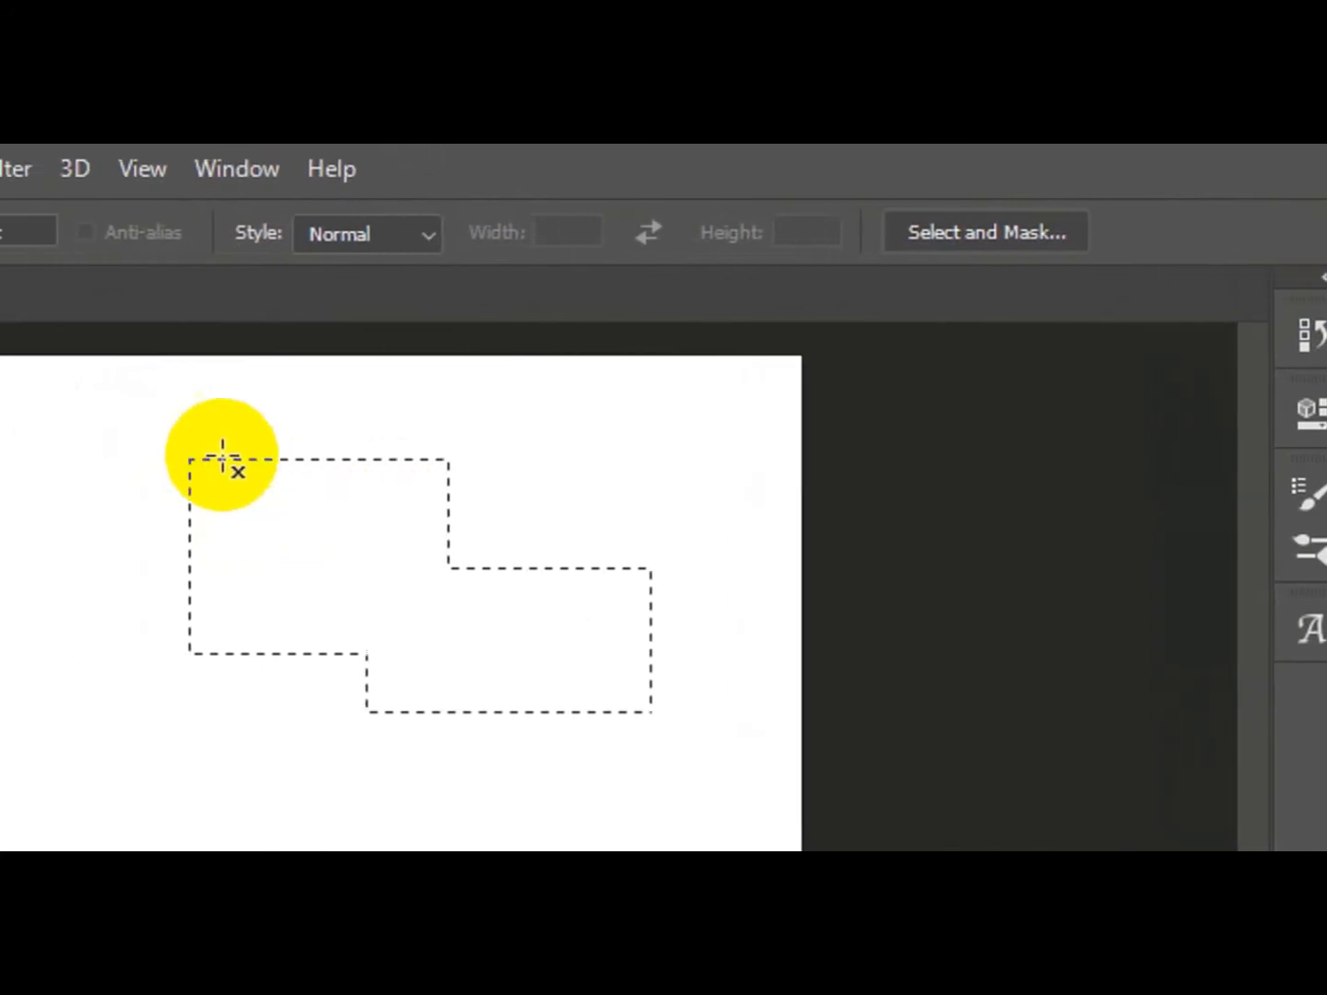
Step: Intersect the selection with a surrounding rectangle about 5.35 by 3.34 in that encloses the whole stepped shape
drag(280, 438, 796, 762)
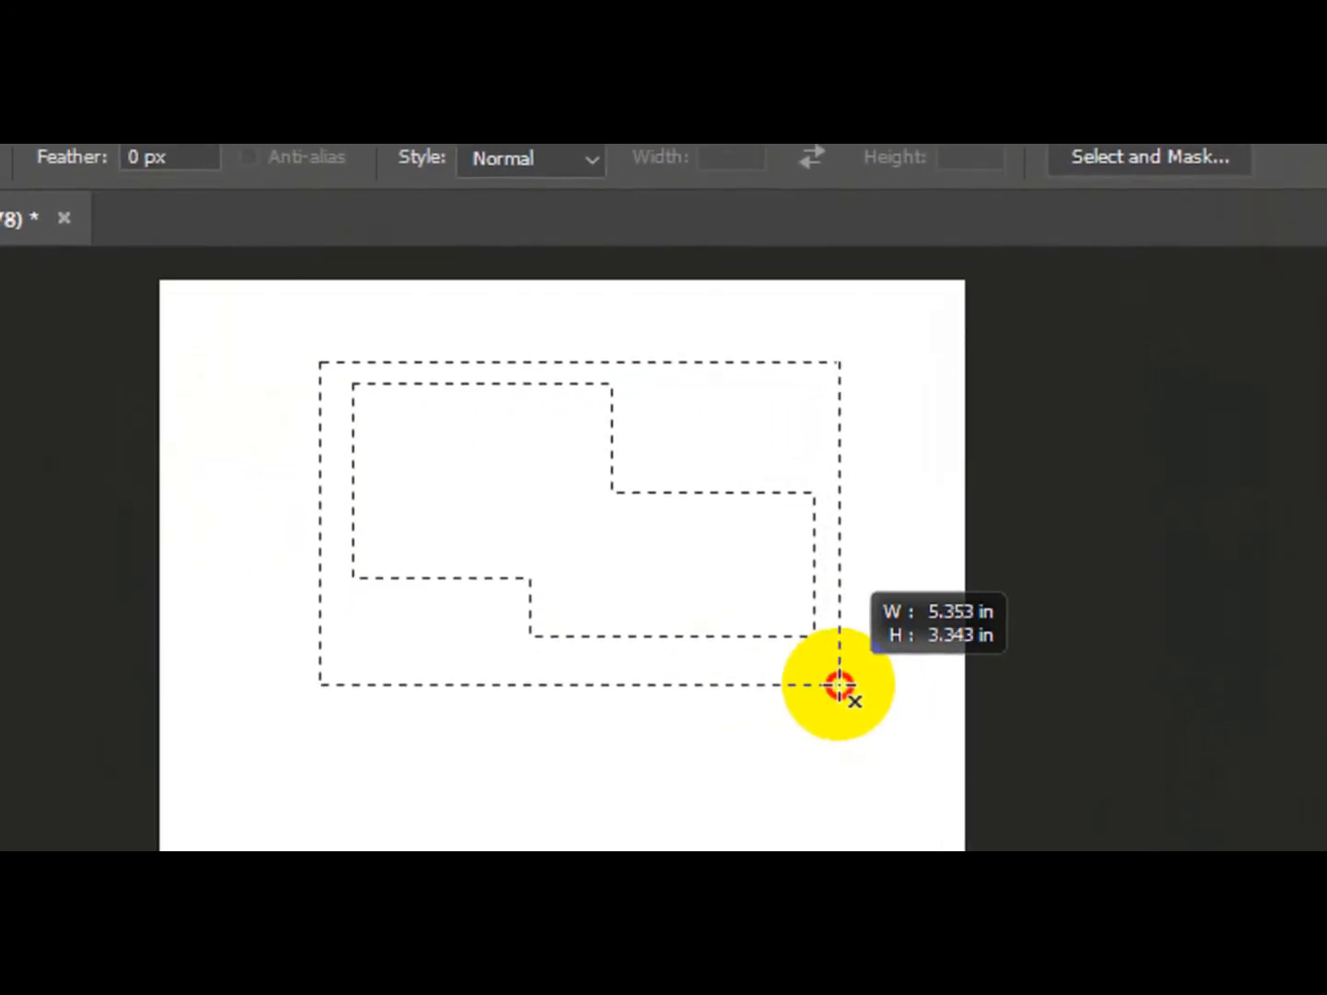
drag(839, 687, 839, 692)
click(839, 692)
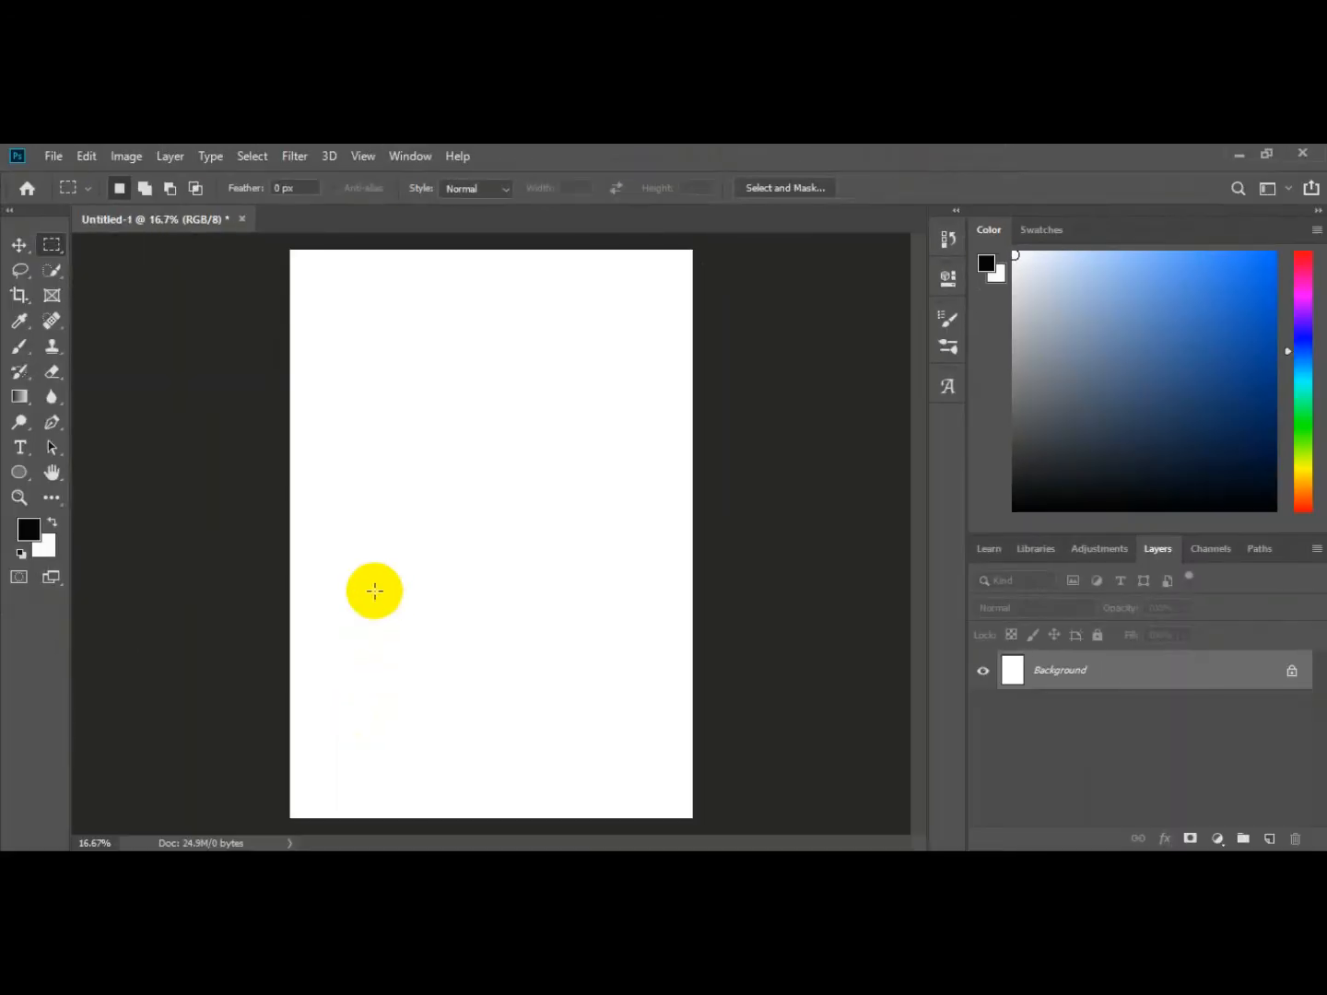
Step: Draw a tall rectangular selection over the upper middle of the page as a new selection, and deselect it
drag(420, 296, 611, 616)
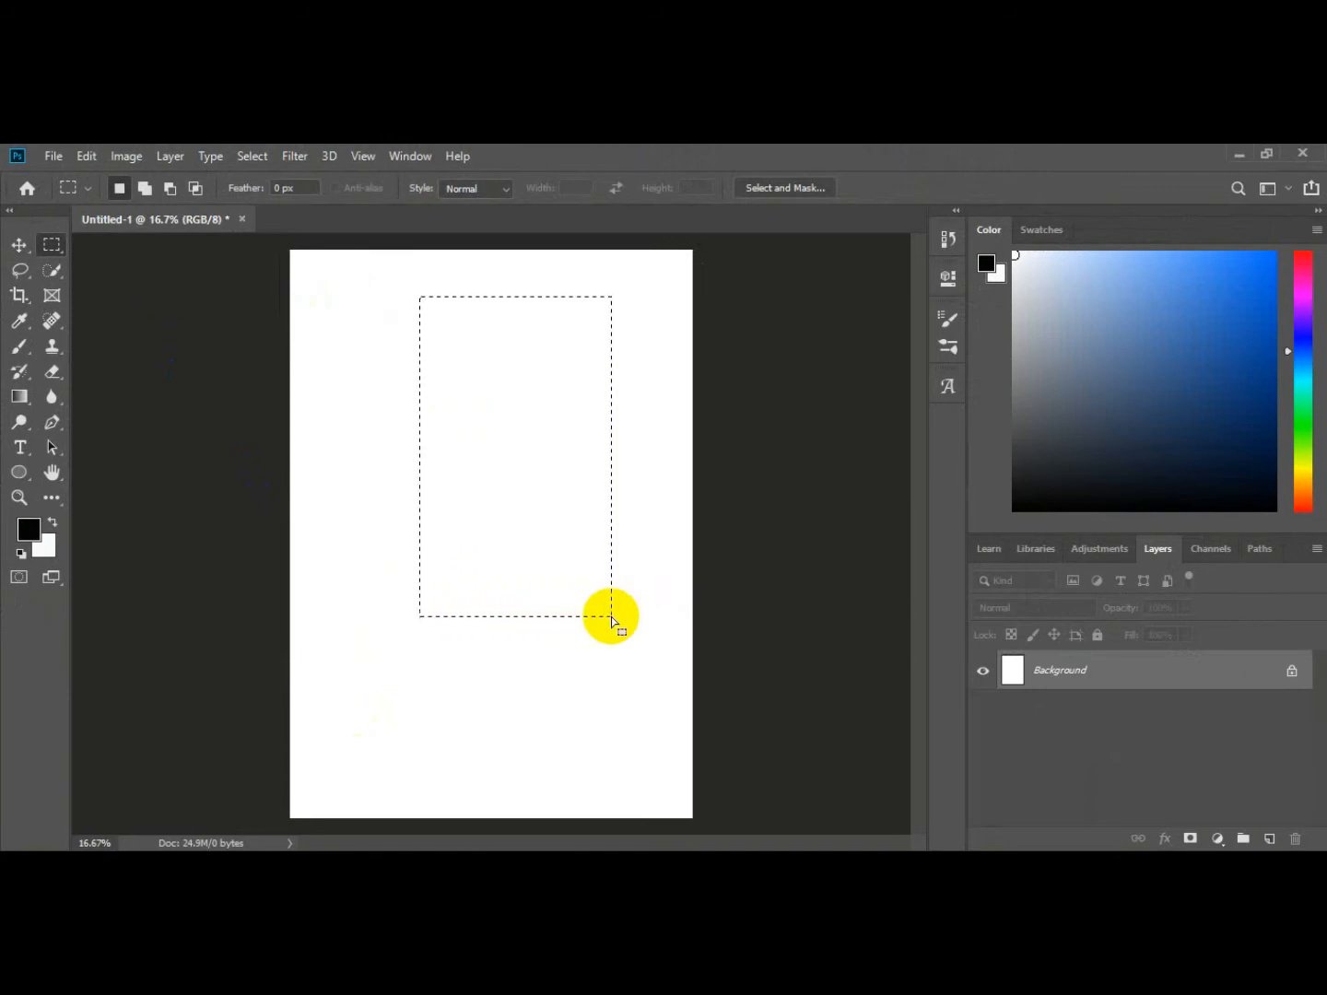
key(ctrl+d)
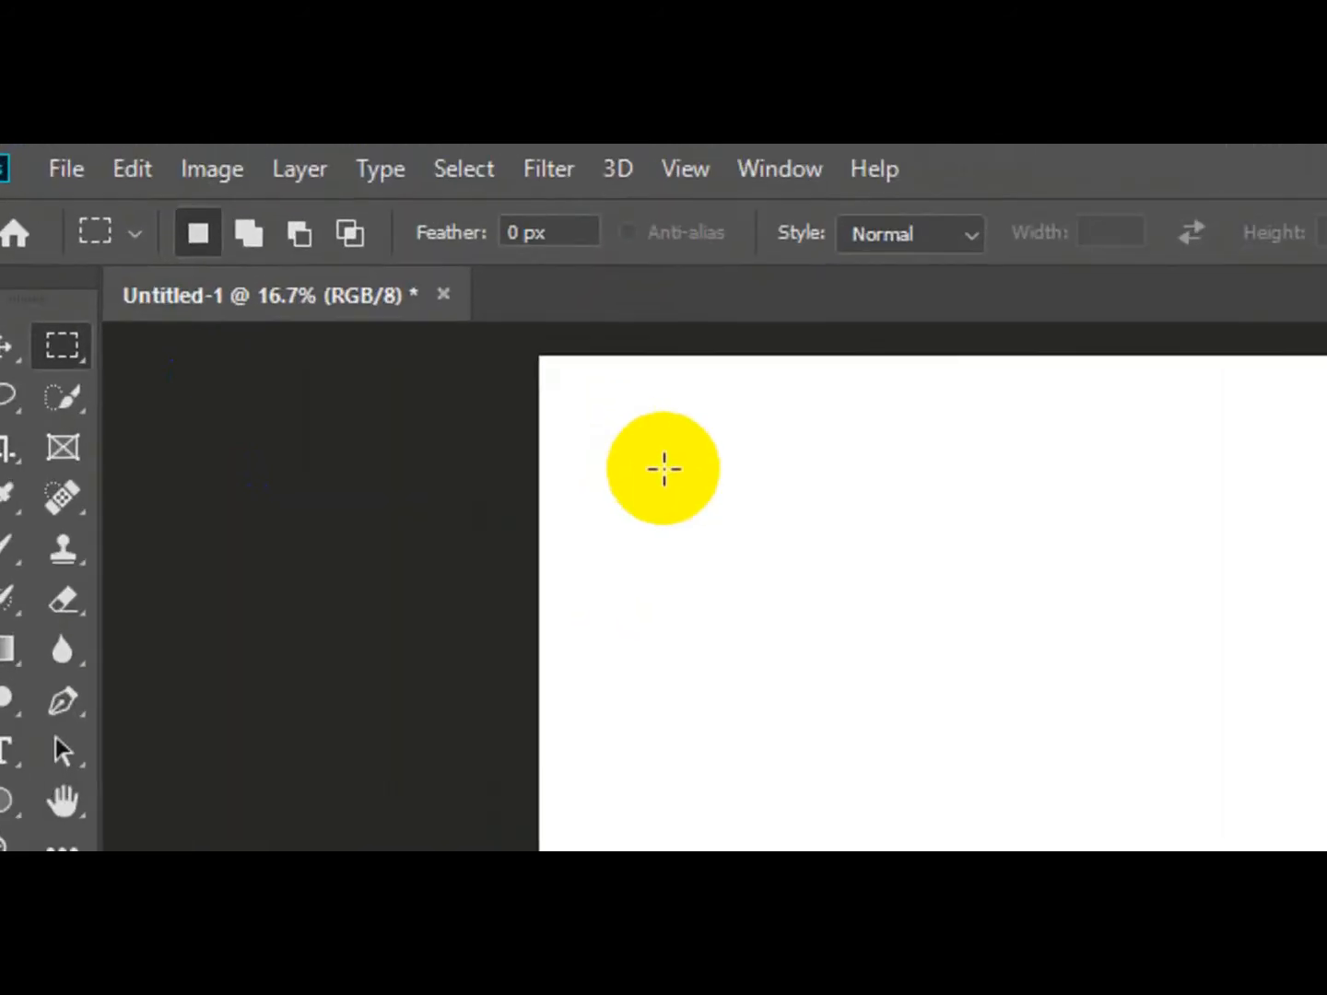
Step: Draw a rectangular selection over the upper-left area of the page as a new selection, and deselect it
drag(663, 470, 1019, 898)
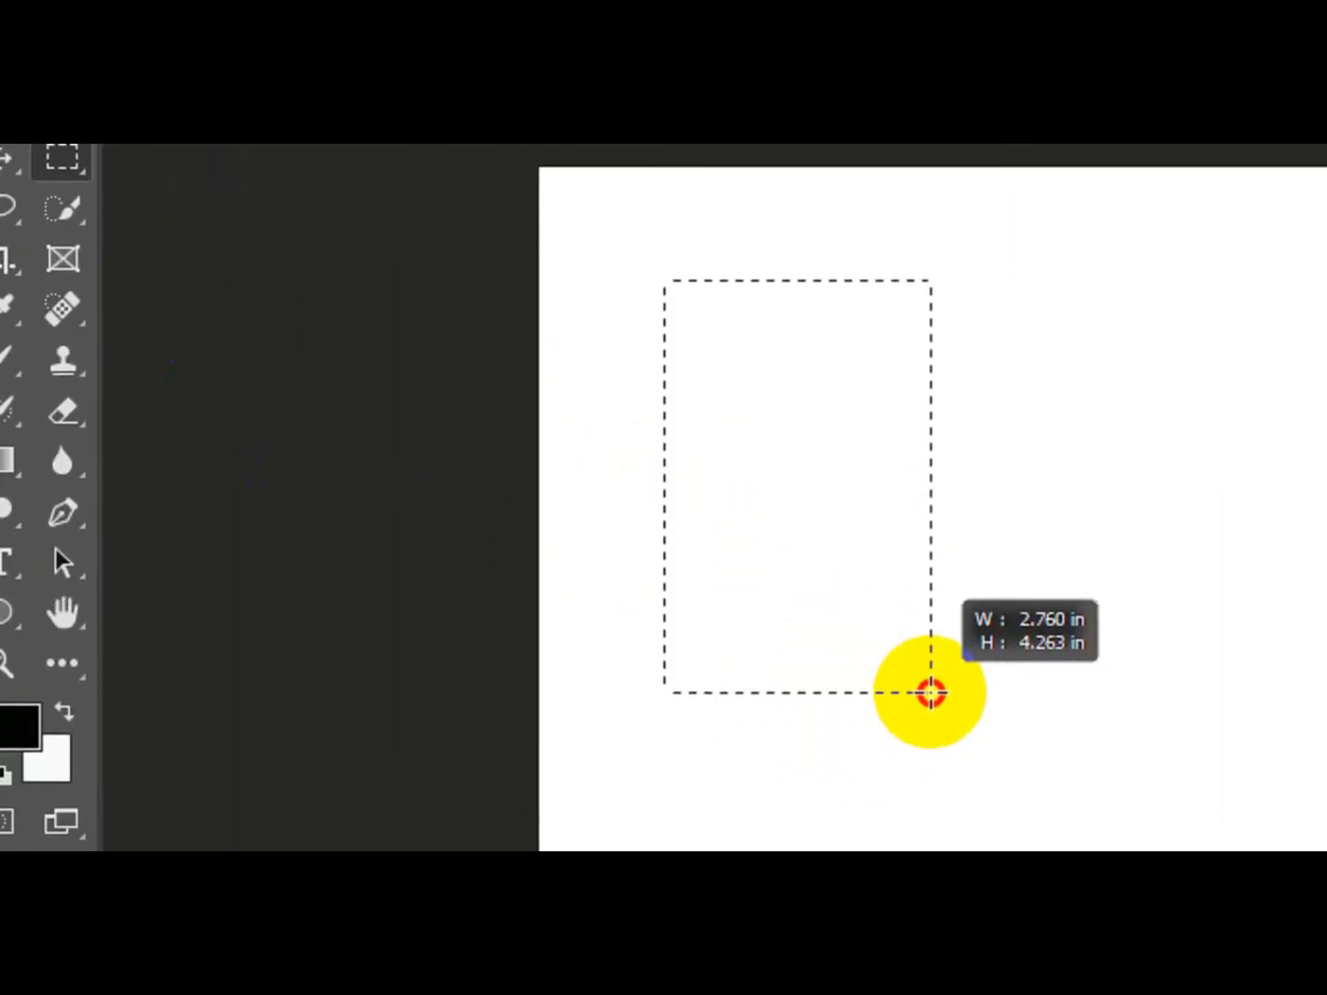
drag(1006, 687, 1012, 691)
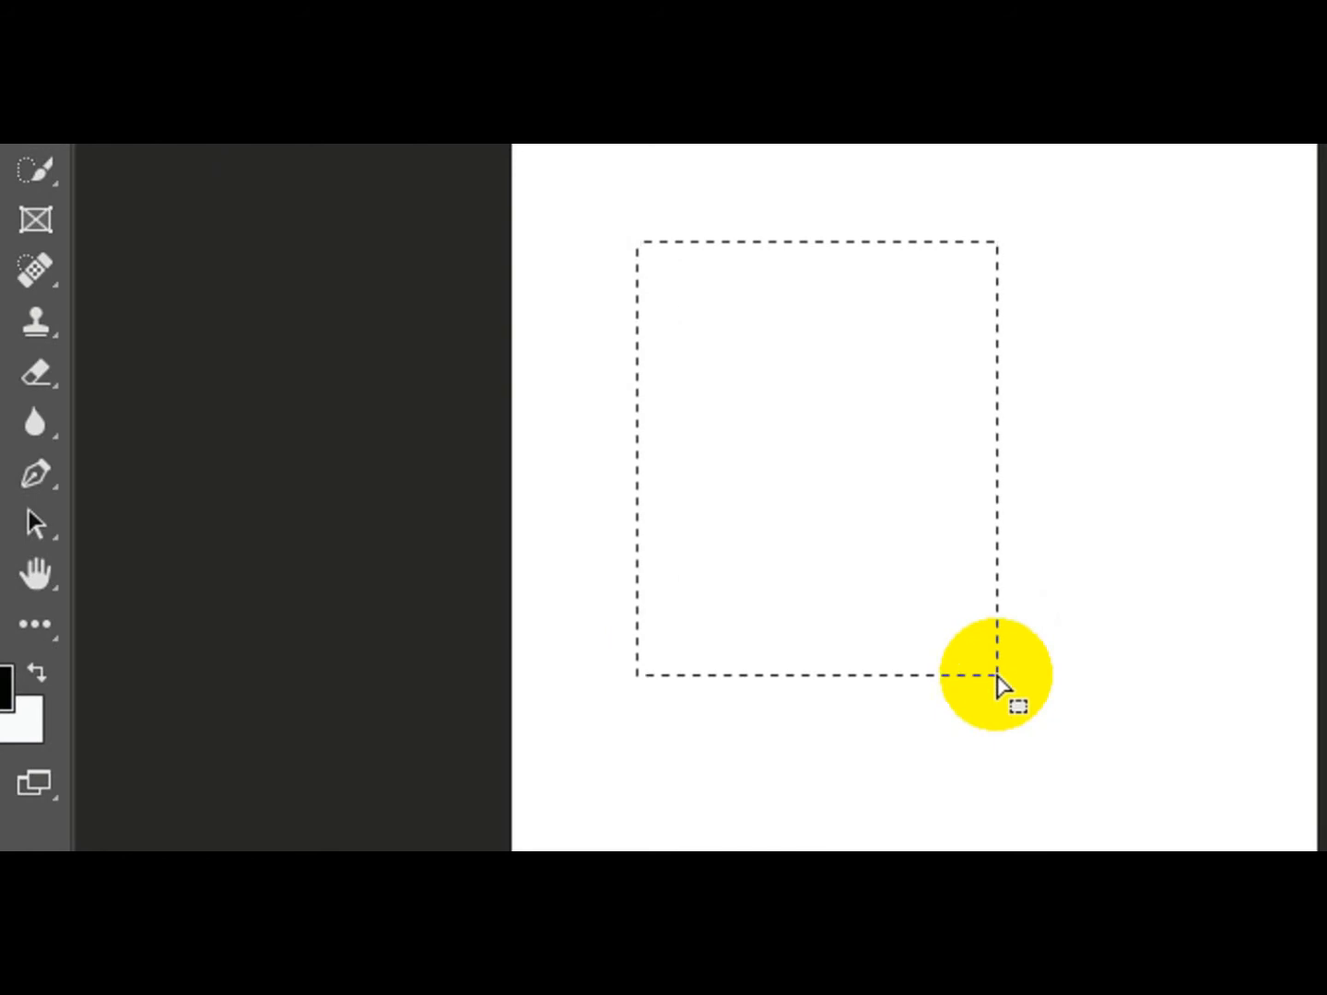
key(ctrl+d)
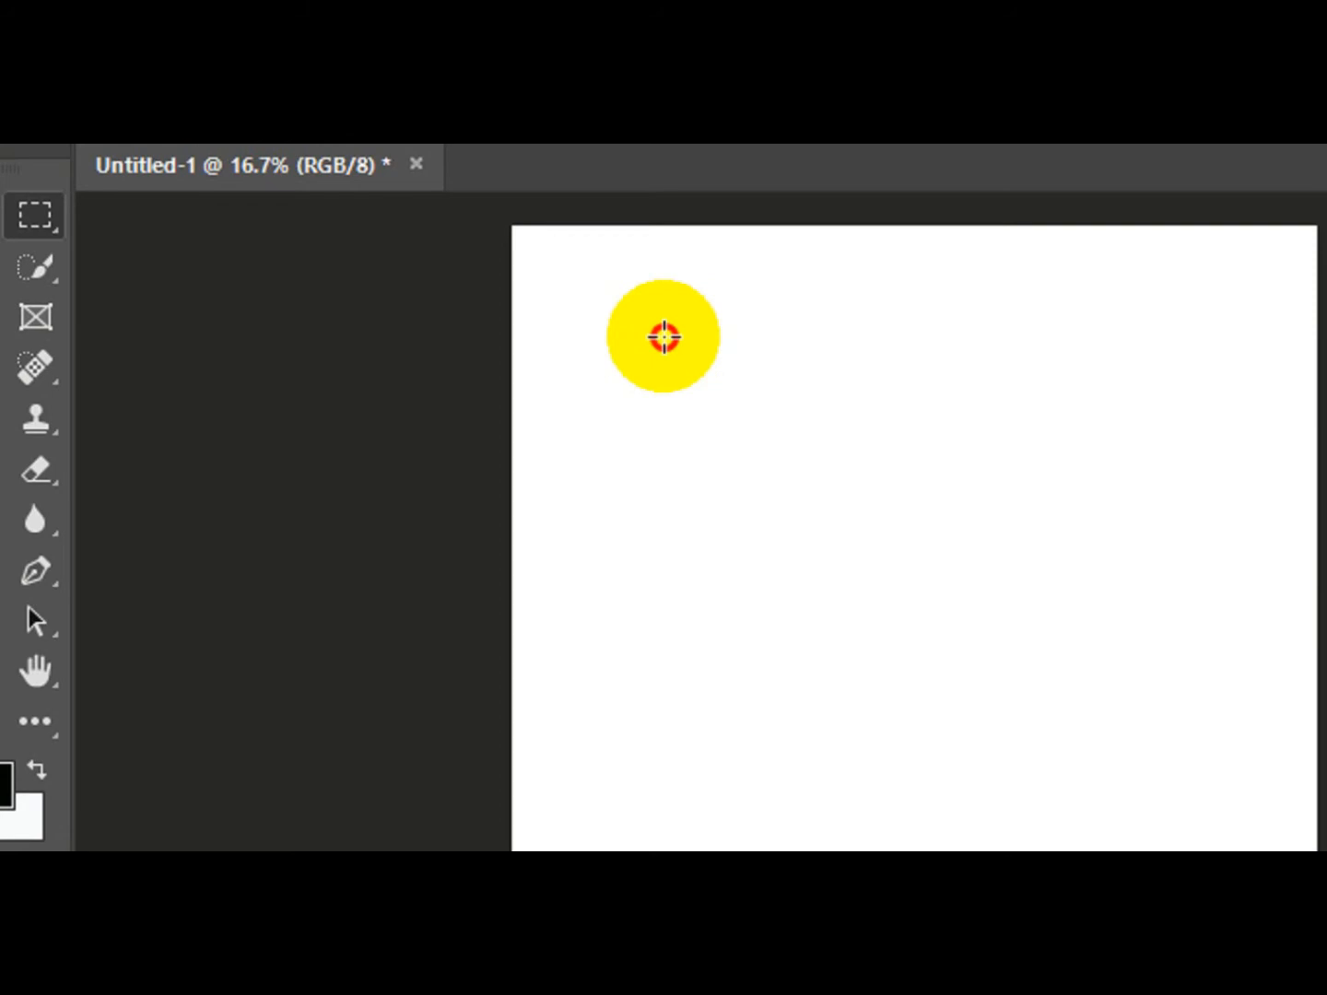
Step: Draw a large rectangular selection across the page, deselect it, restore it with Reselect, and clear it again
drag(663, 338, 1210, 902)
drag(1006, 726, 928, 671)
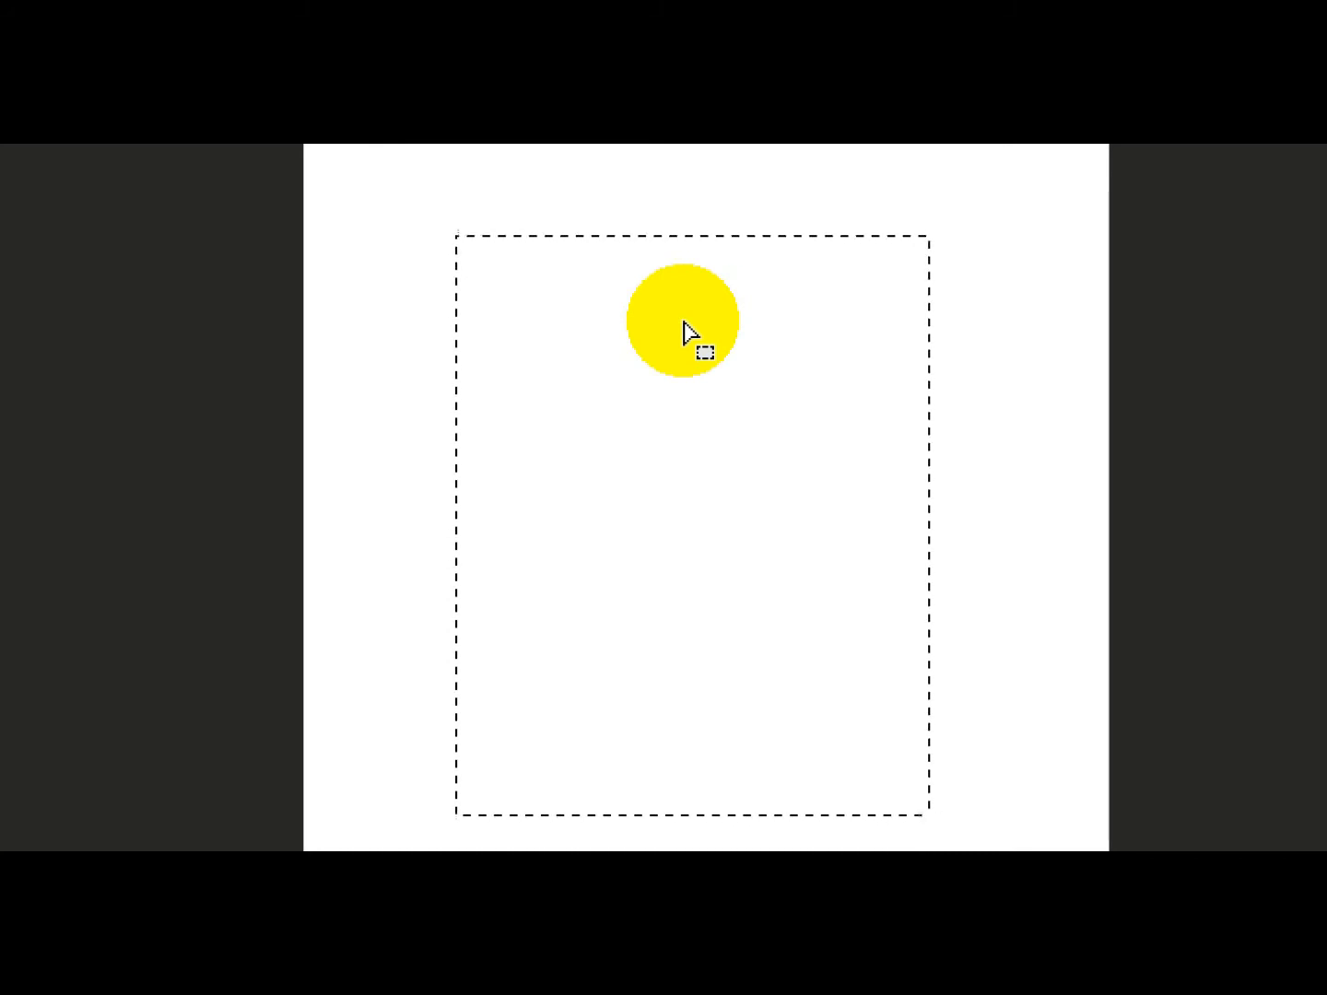
click(683, 325)
right_click(684, 321)
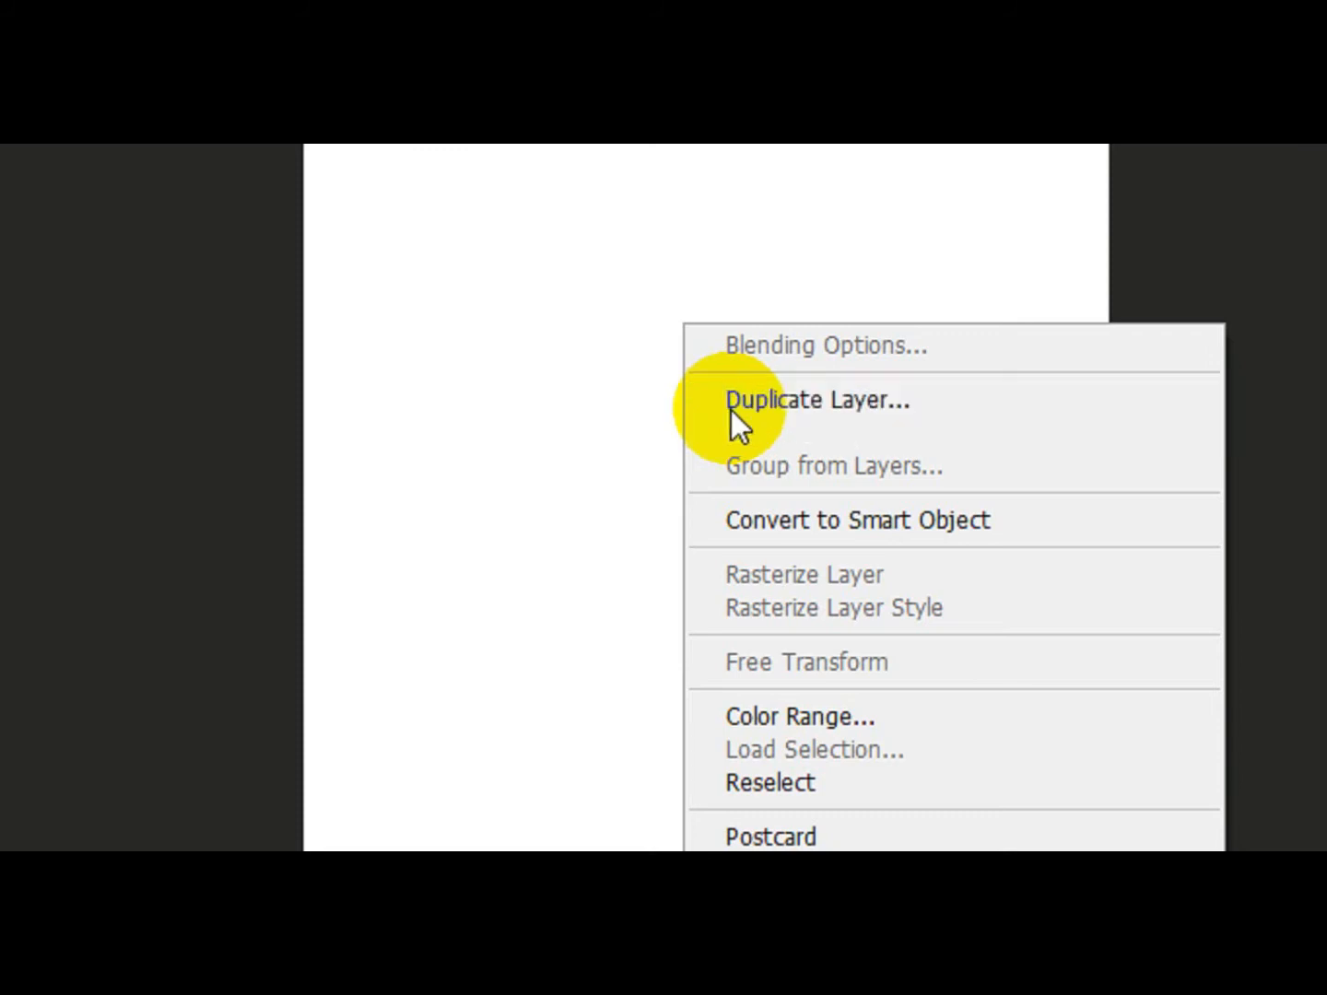
scroll(790, 722, down, 1)
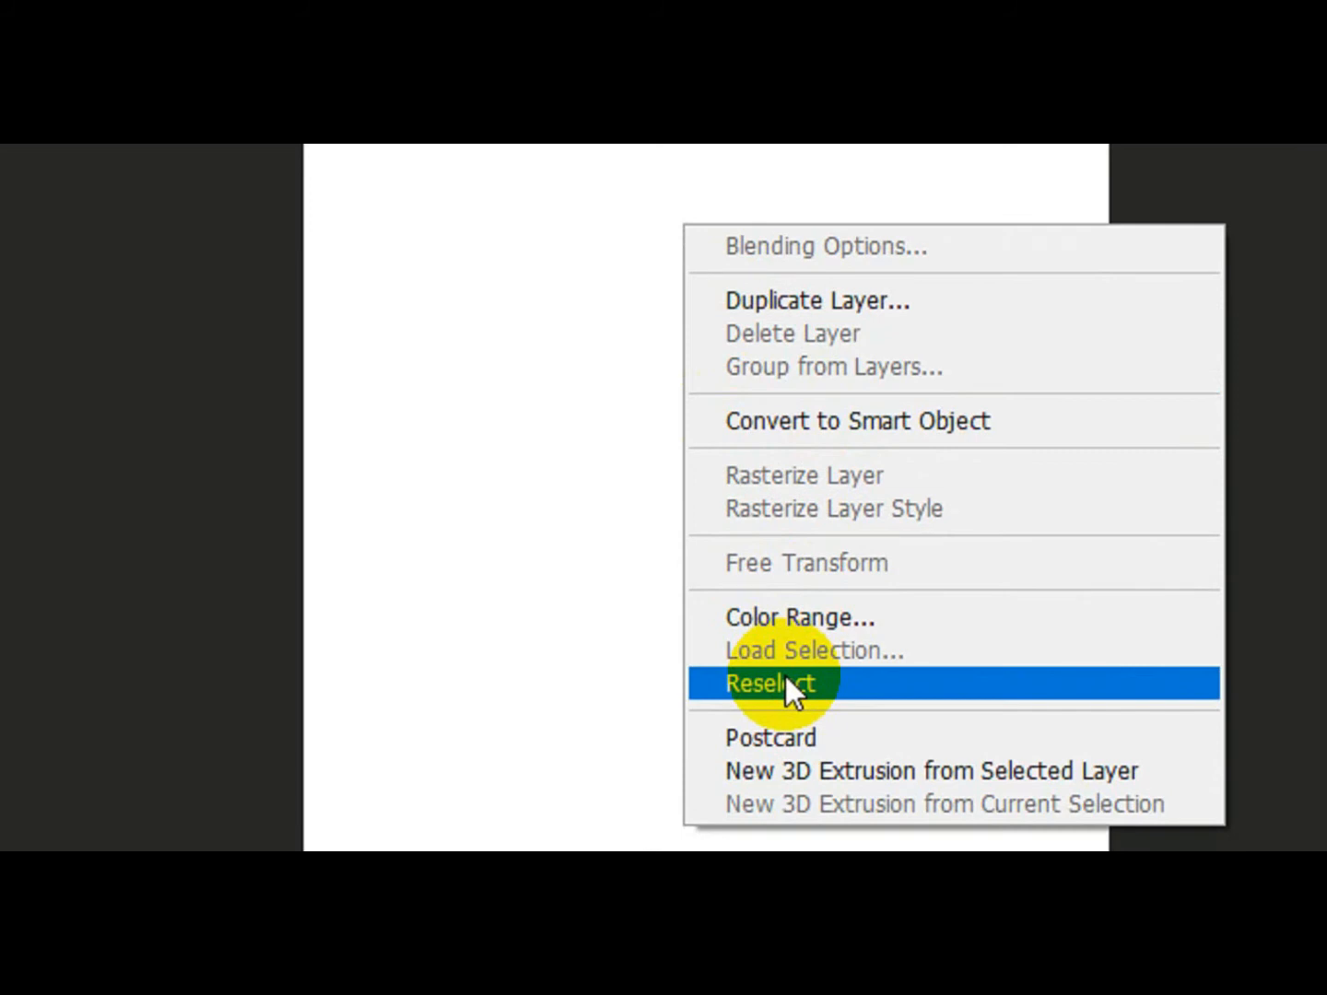
click(786, 680)
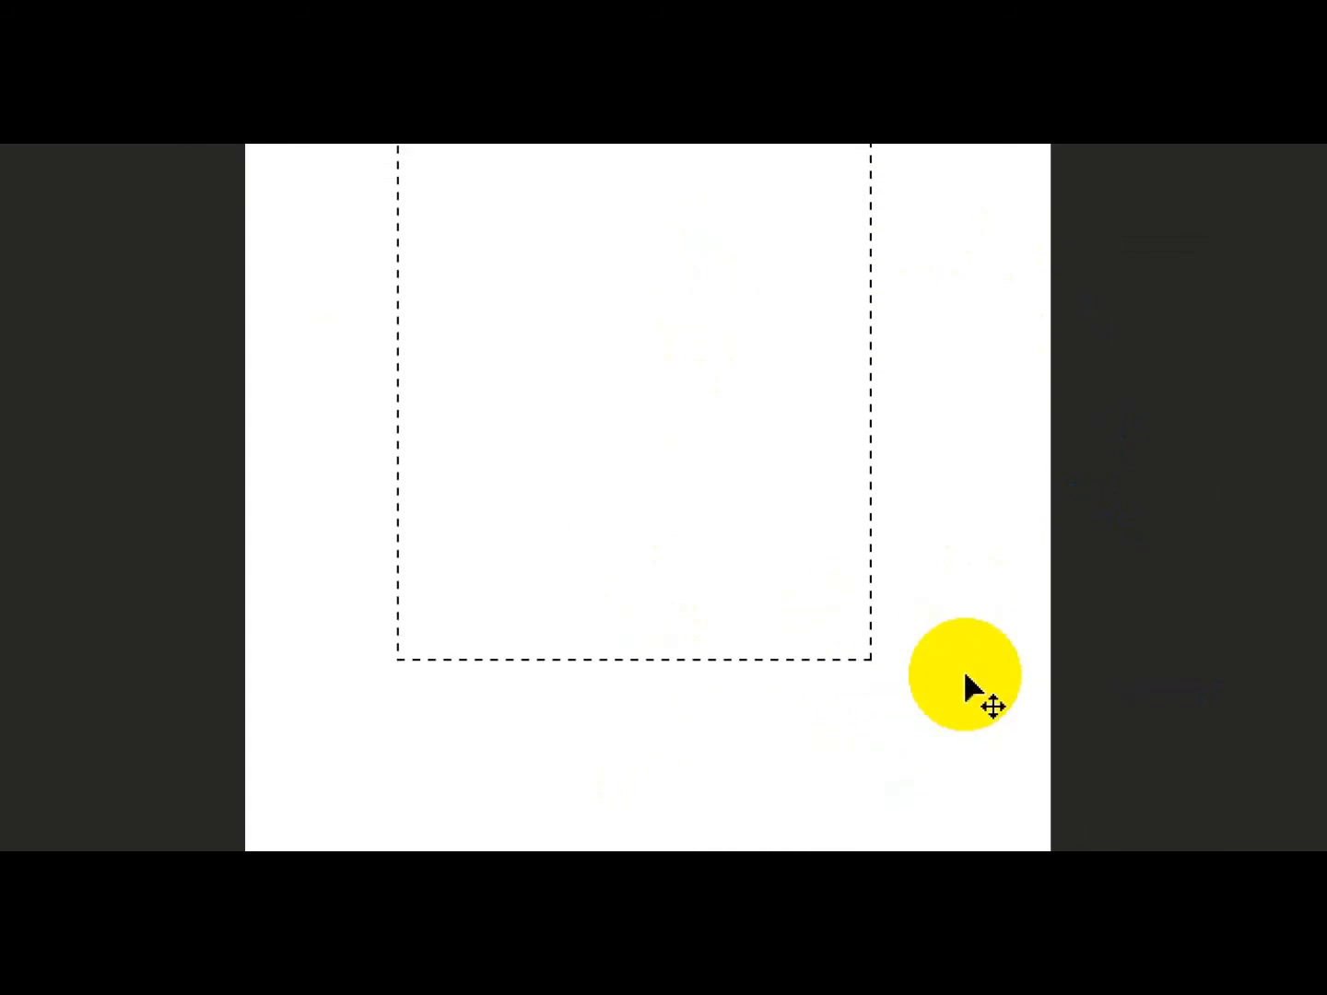
key(ctrl+d)
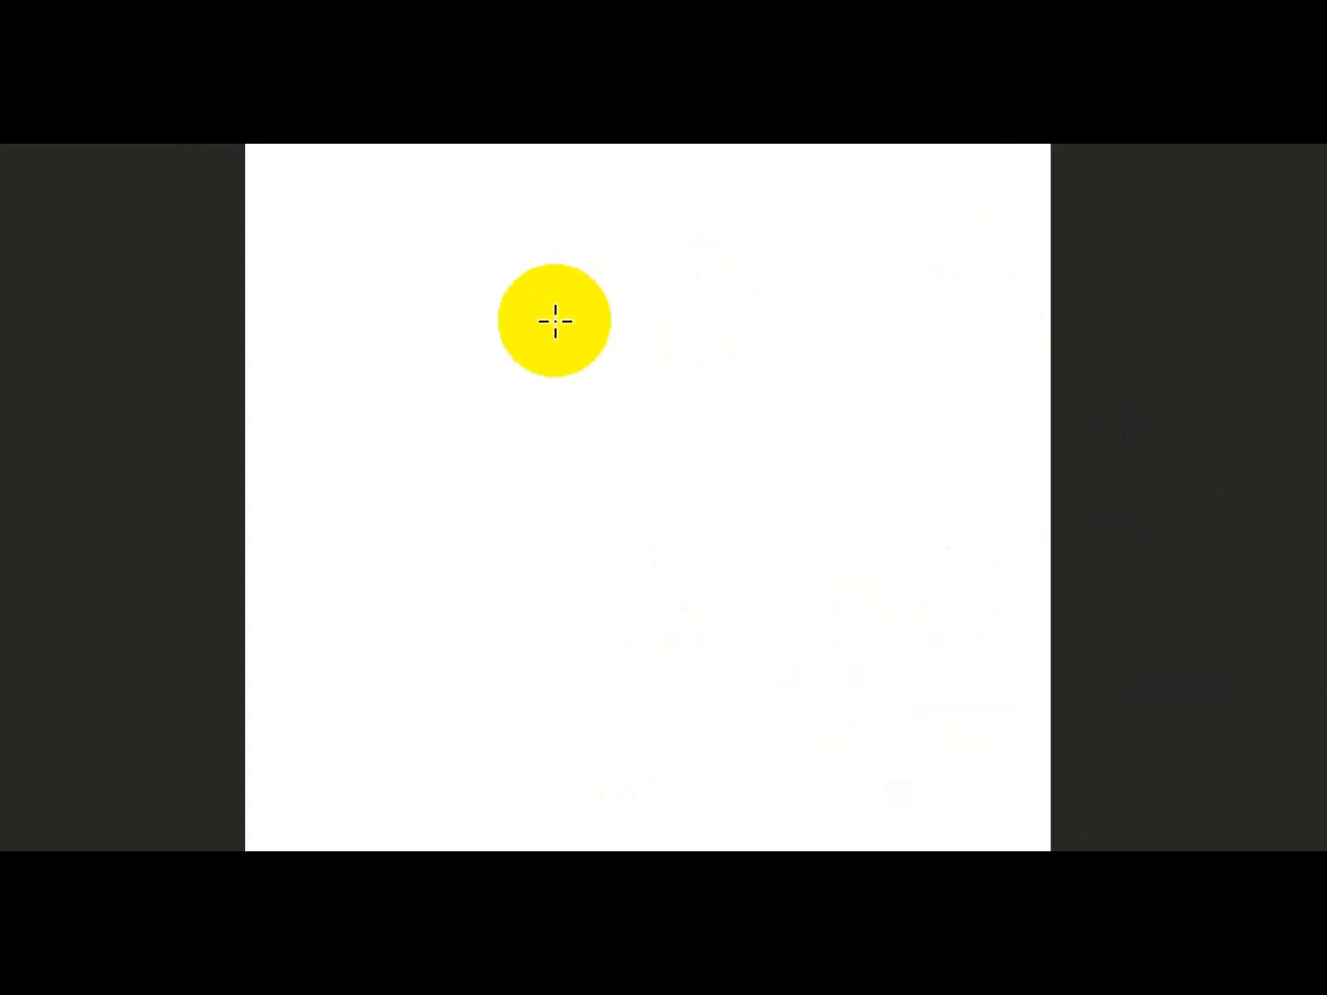
Step: Draw a tall, narrow rectangular selection near the page's left edge and deselect it
drag(312, 305, 452, 686)
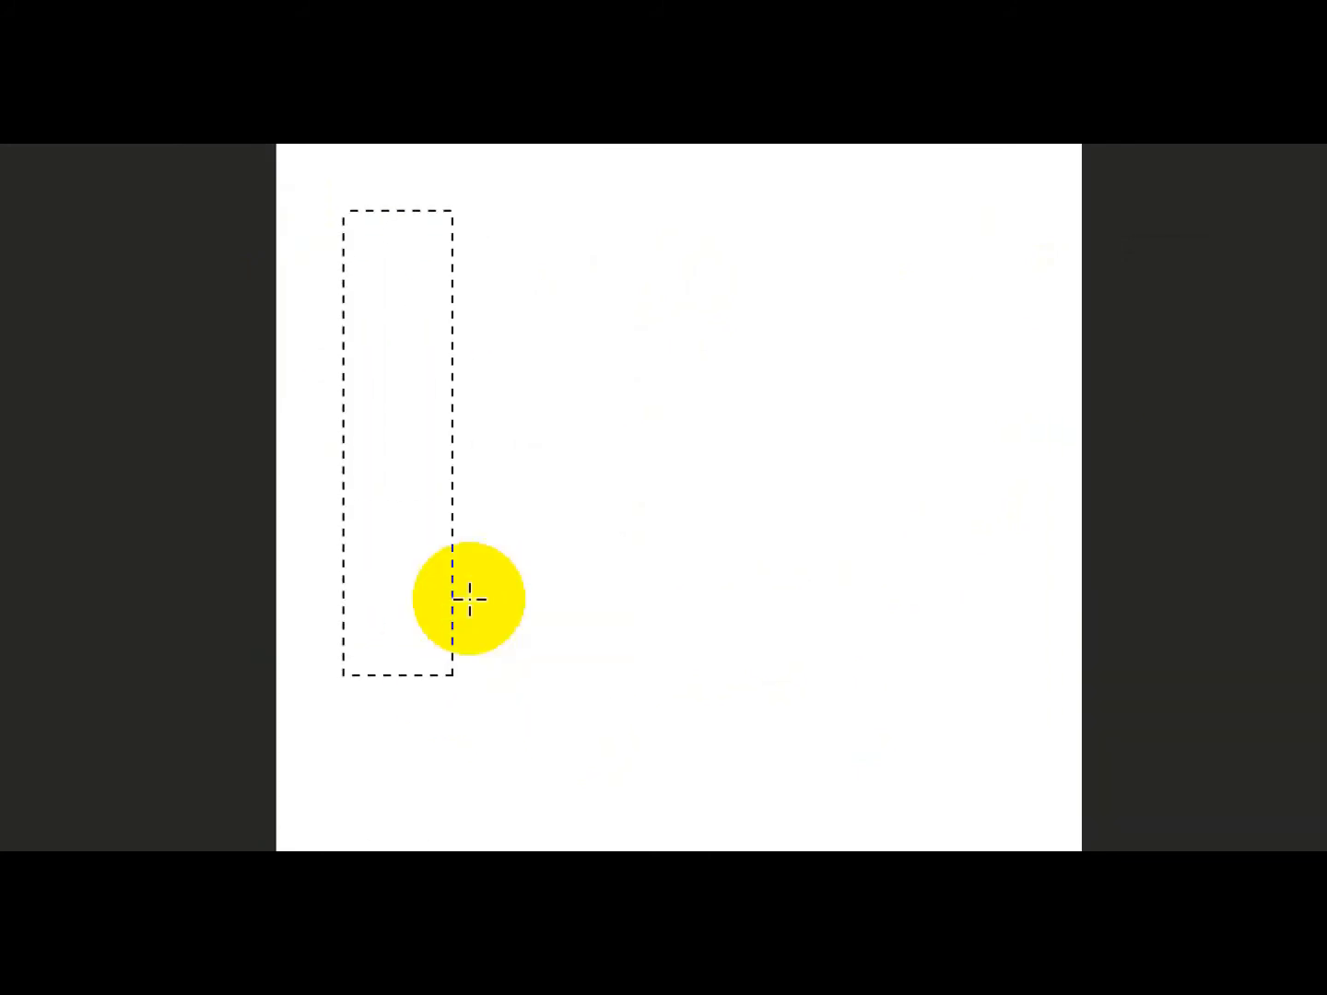
click(536, 315)
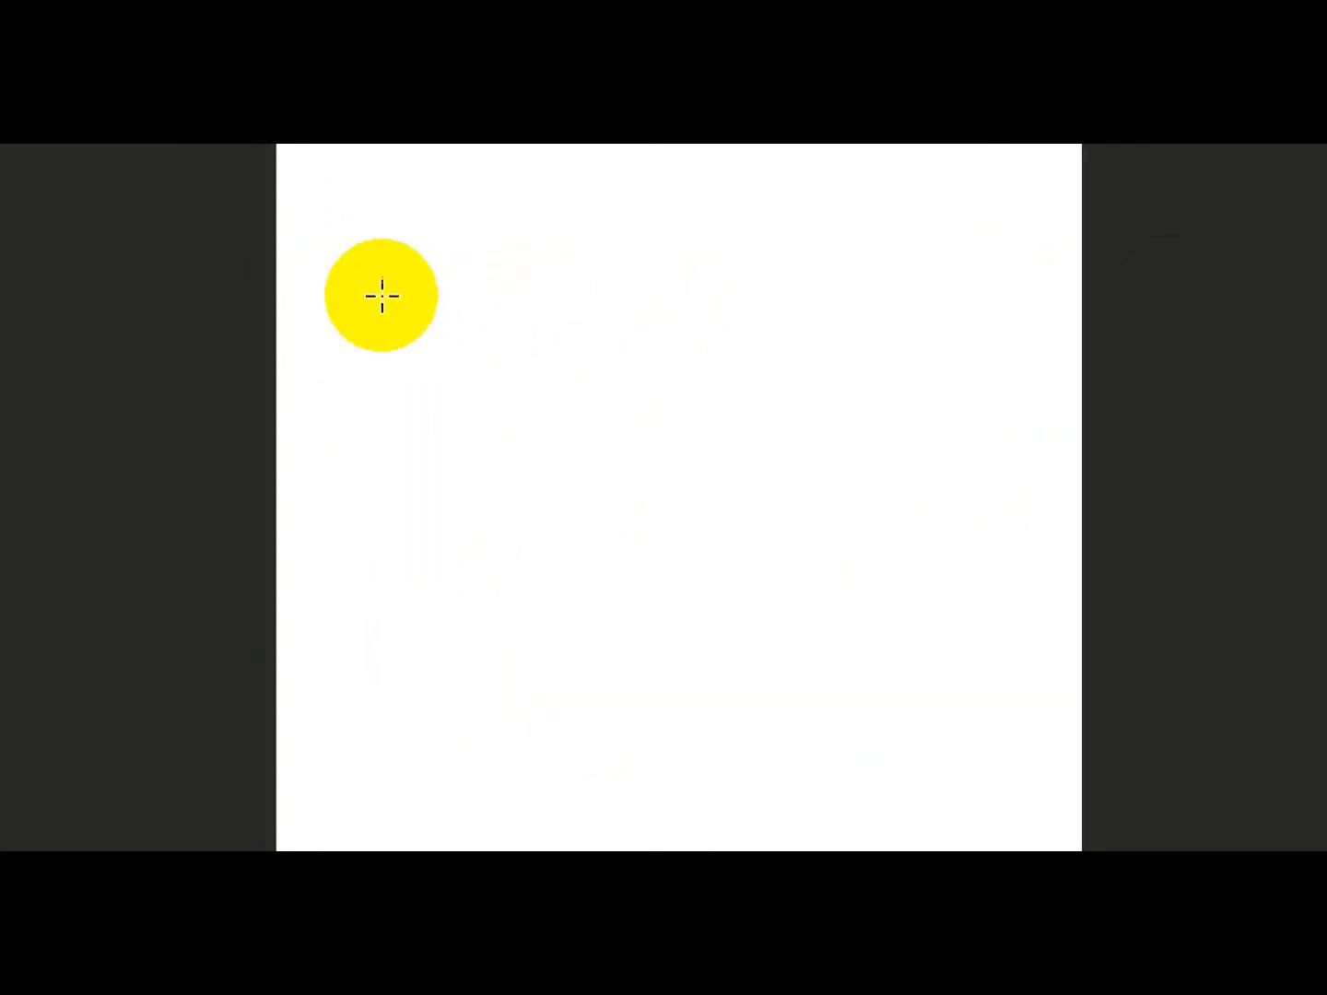
click(403, 313)
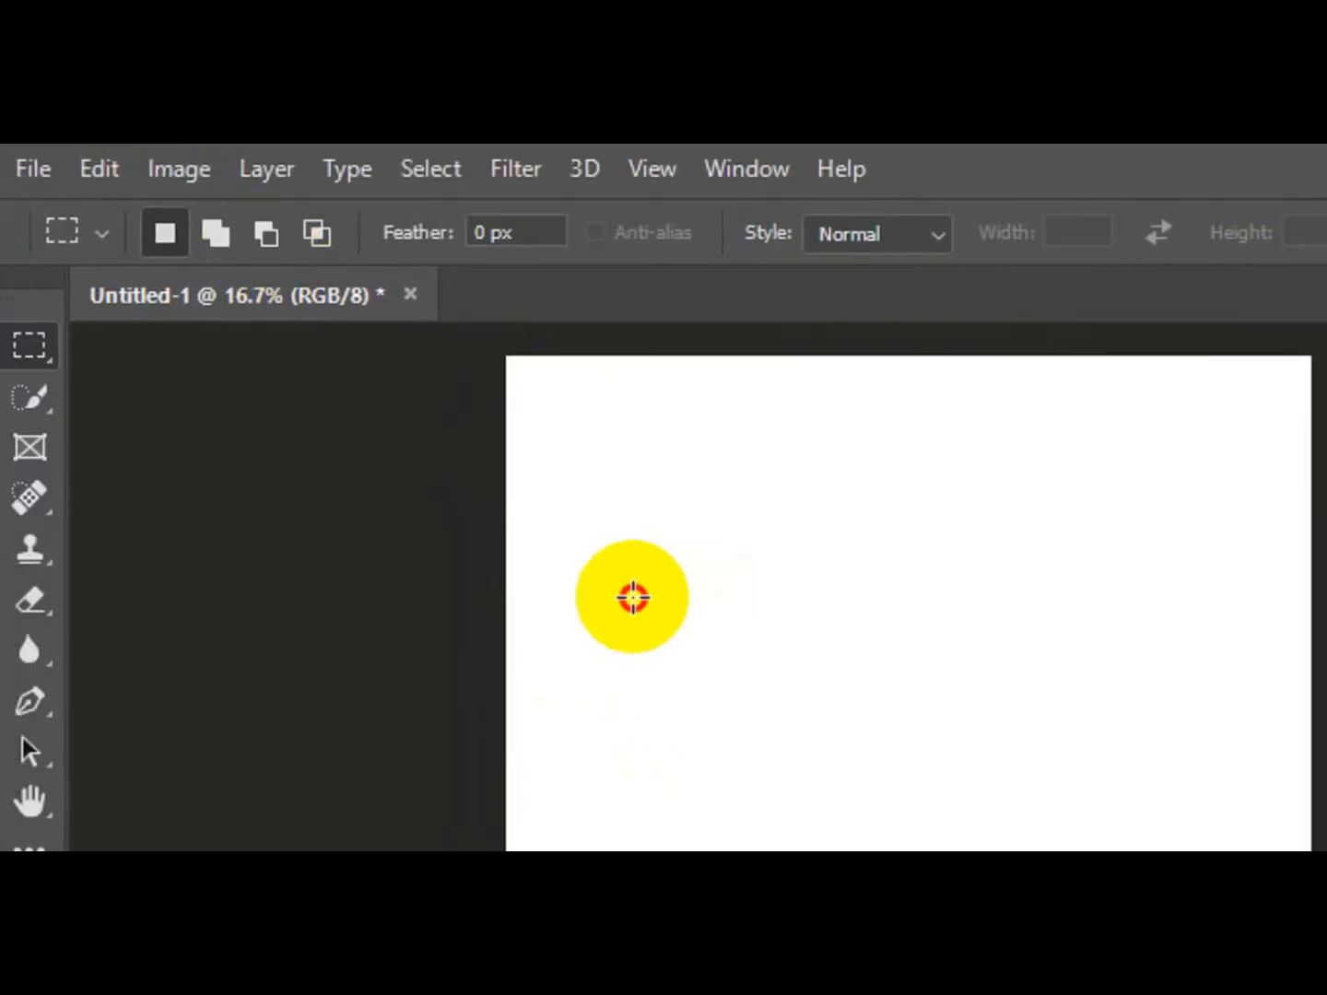
Step: Draw a tall rectangular selection in the page's left part and add three narrower bars beside it, each starting lower than the last
drag(633, 597, 736, 994)
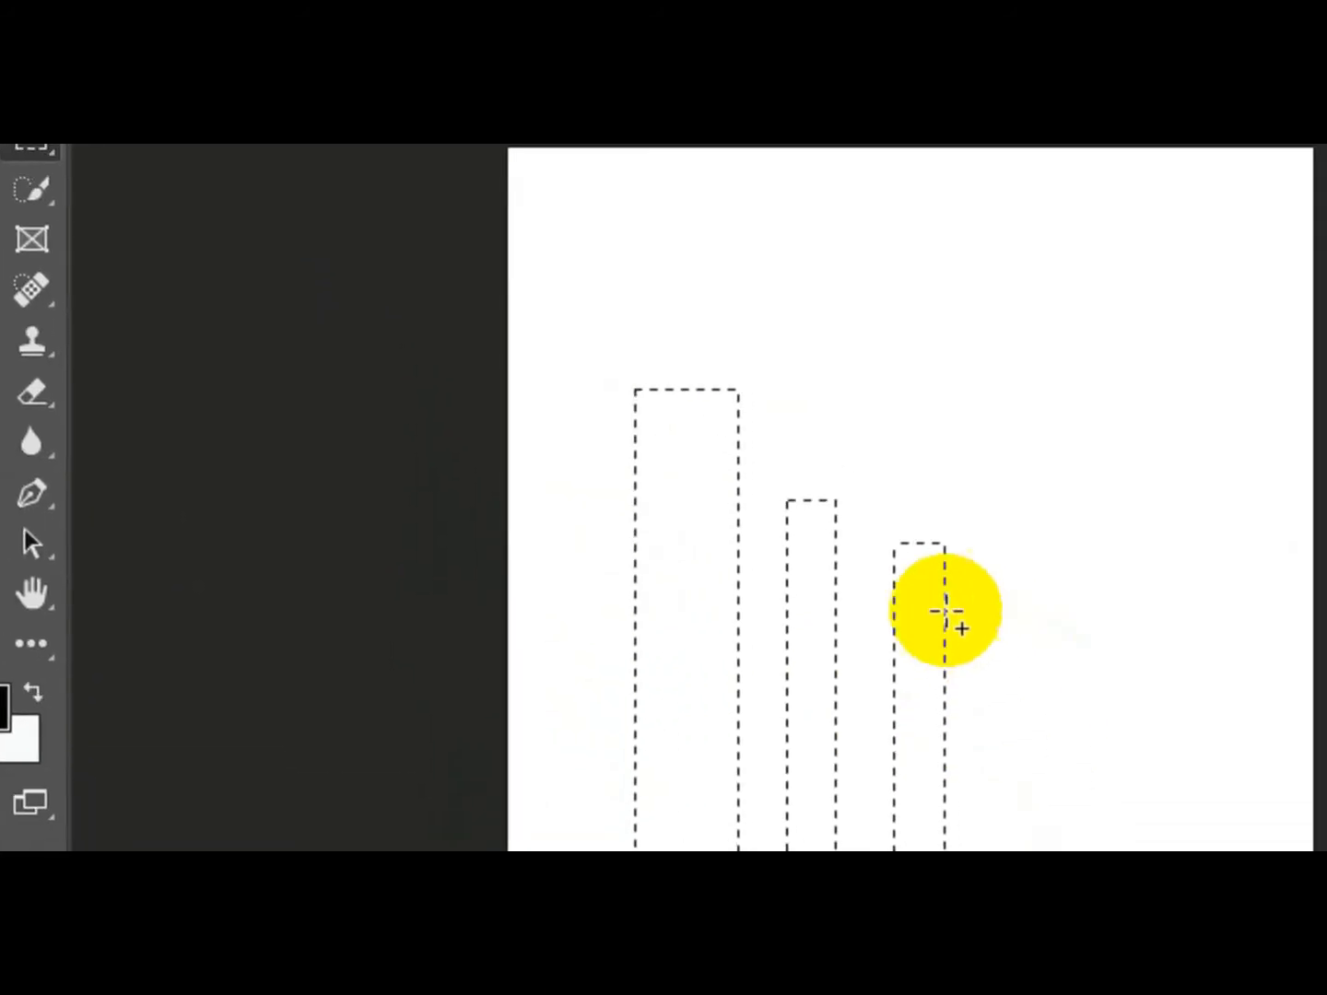
drag(996, 631, 1058, 994)
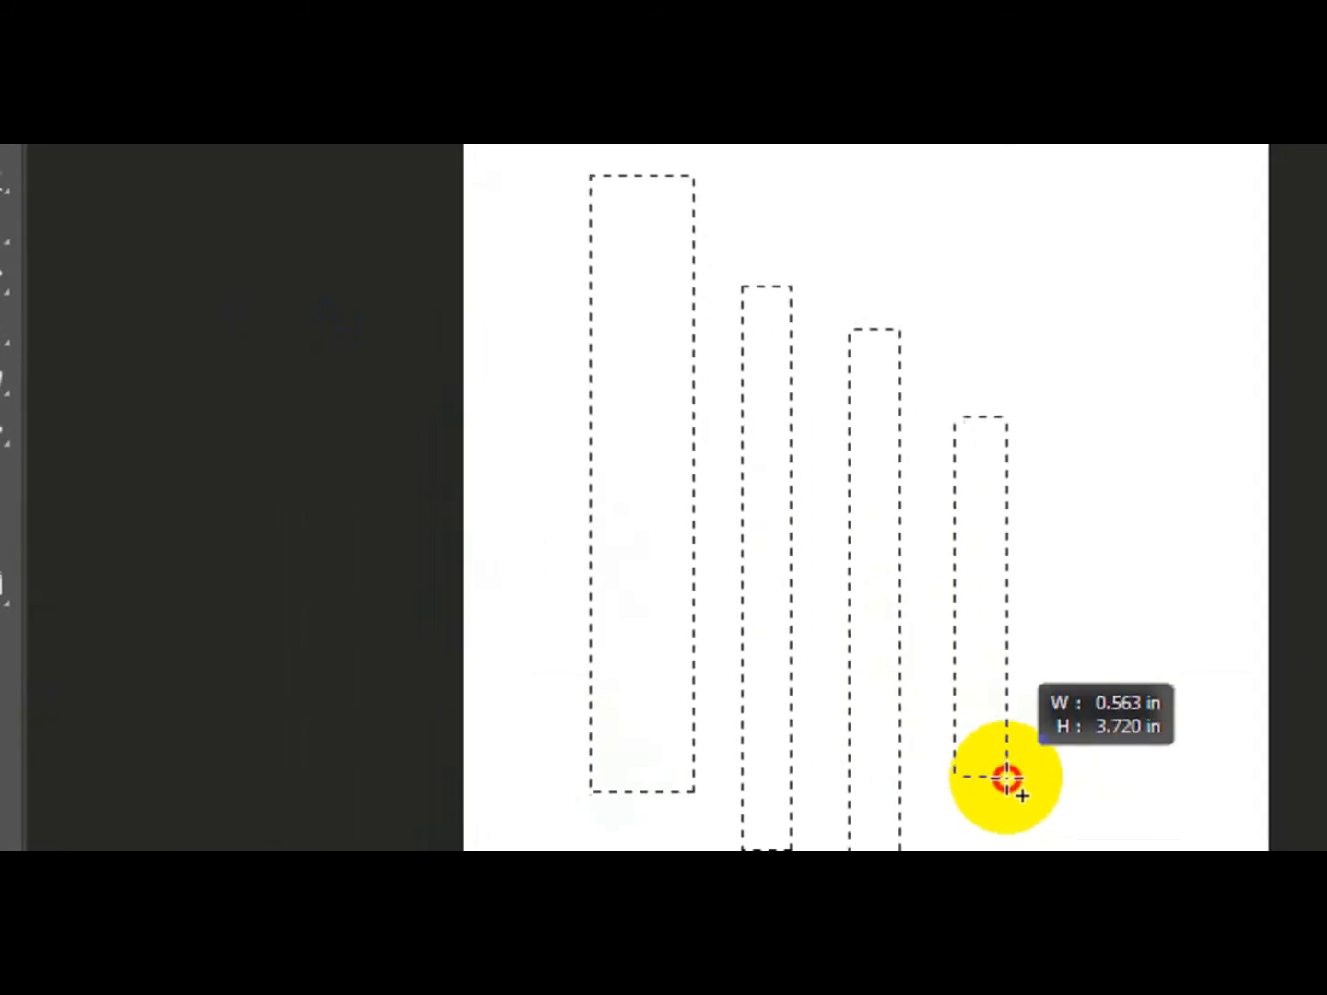
drag(998, 735, 998, 735)
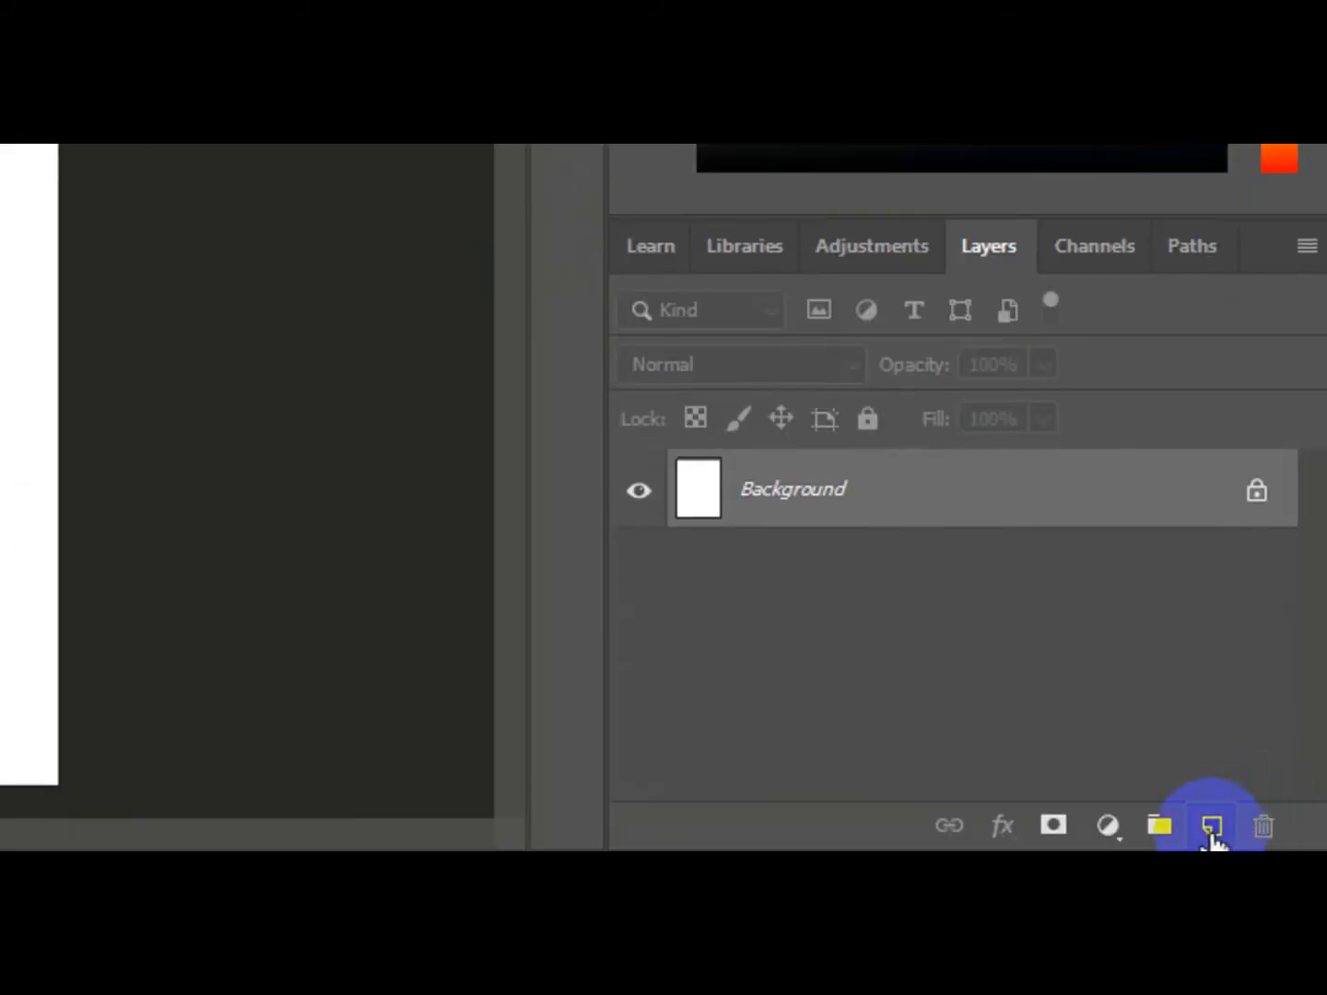
Step: Add a new layer above the Background and check its transparency by hiding and showing the Background
click(1210, 827)
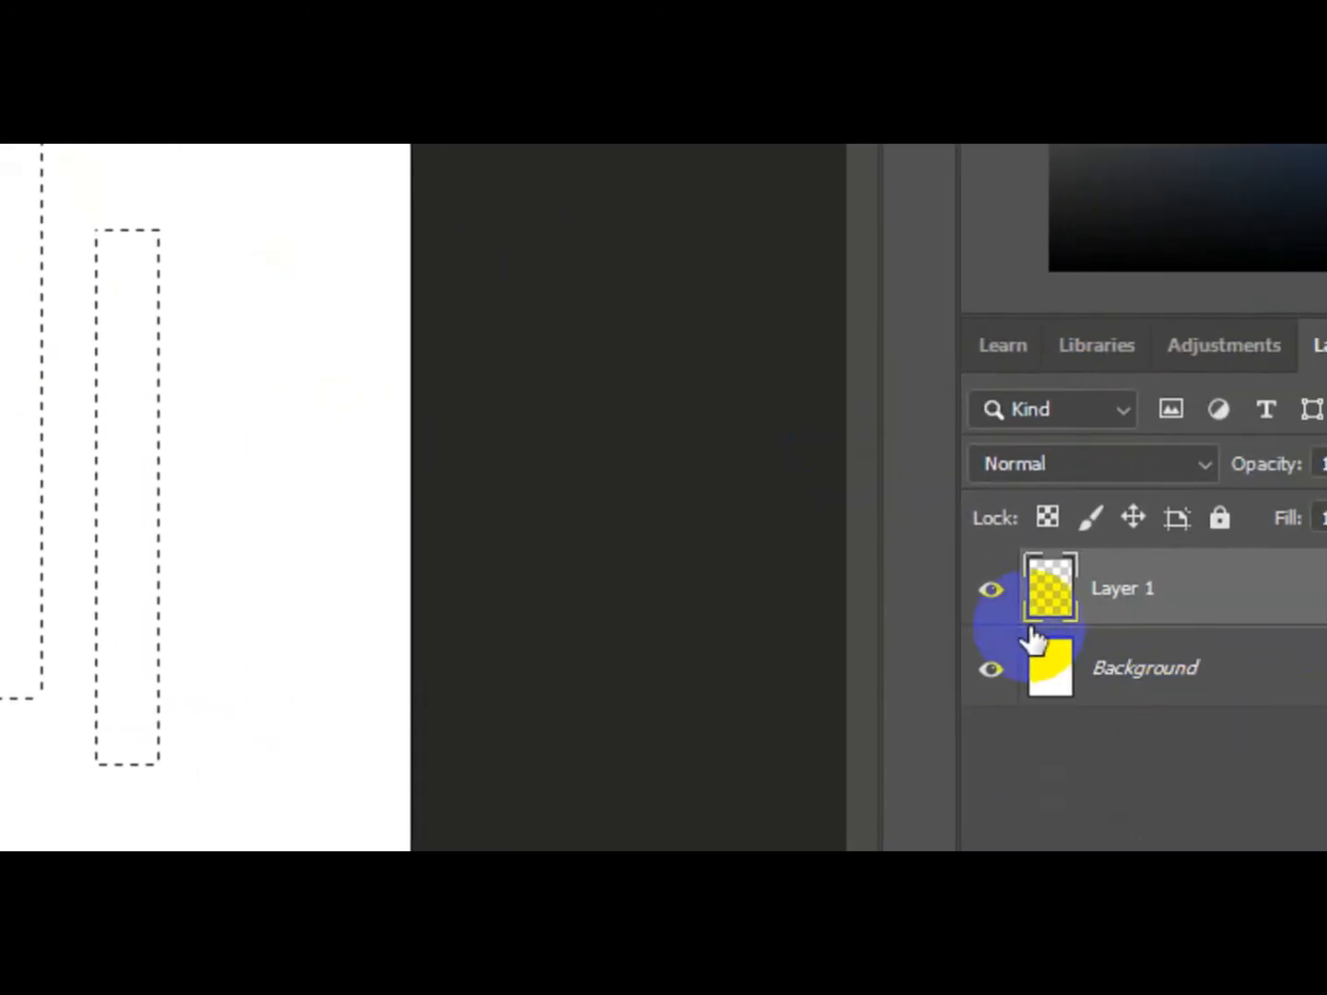
click(1237, 607)
click(981, 594)
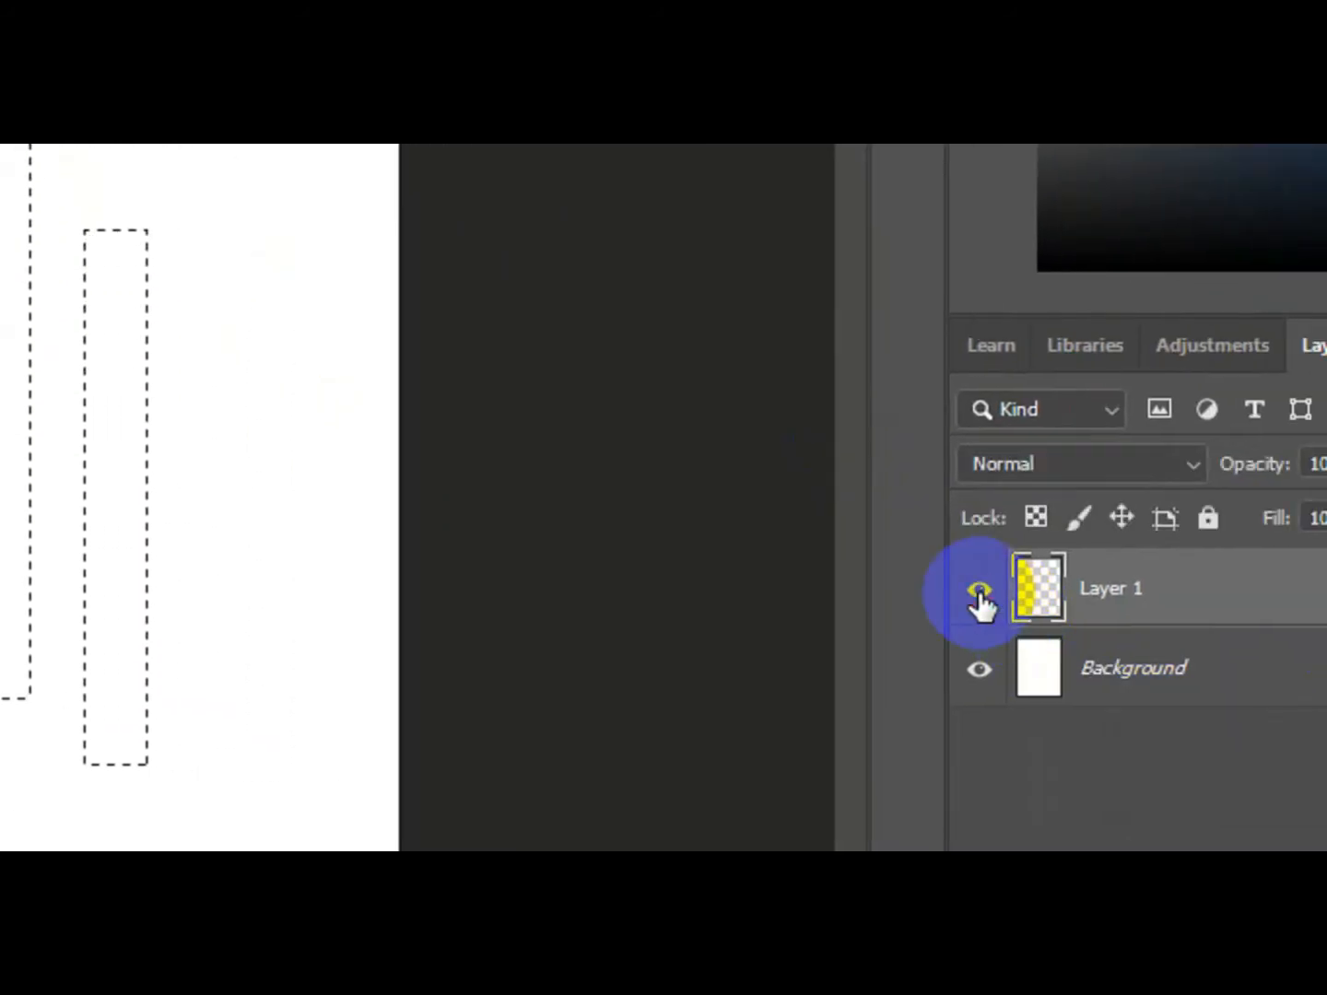
click(977, 656)
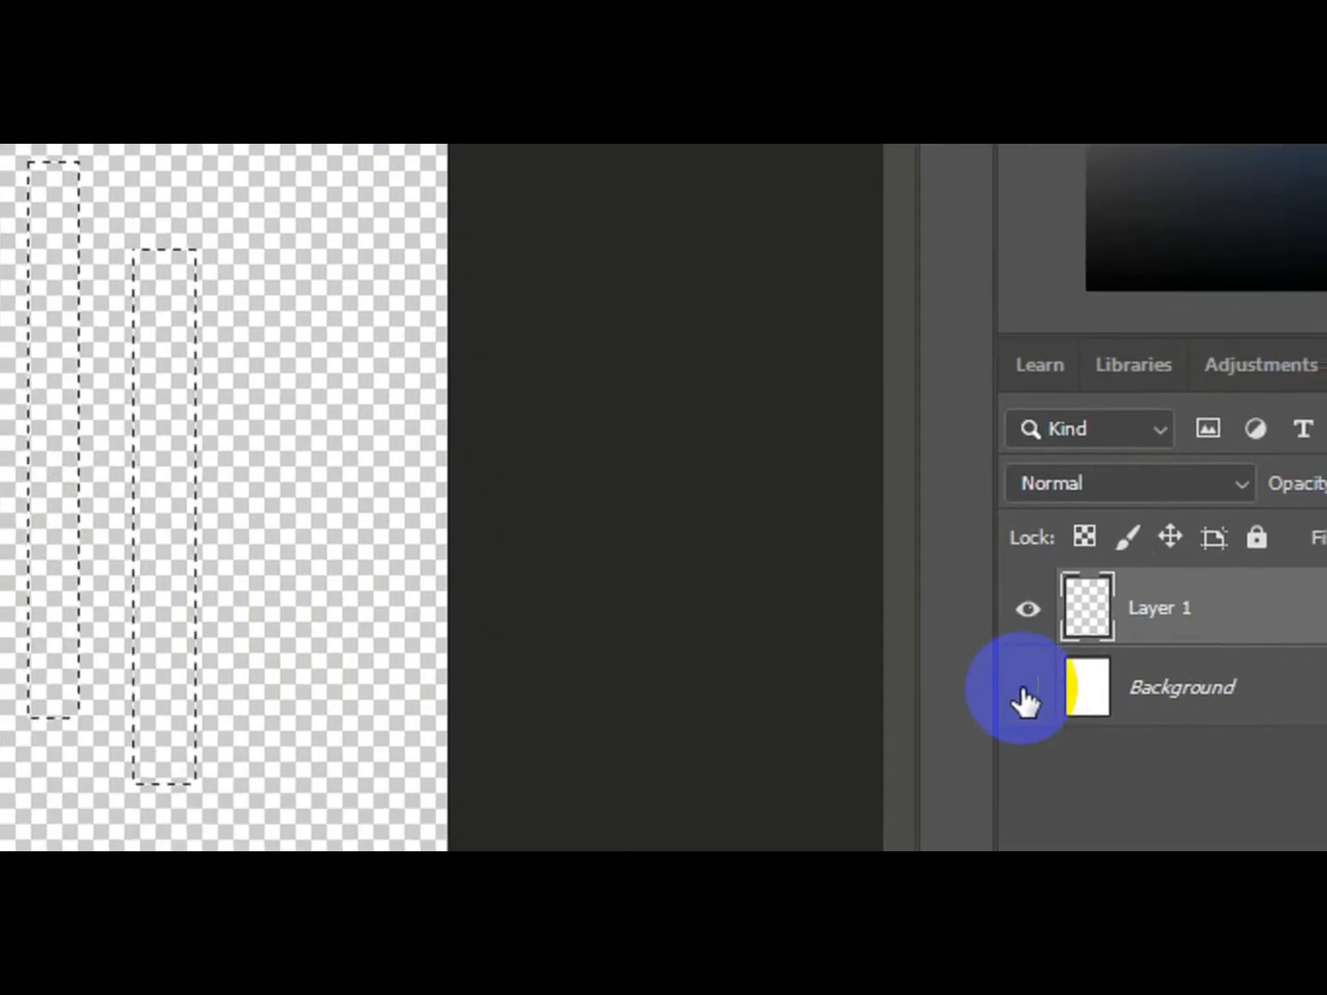
click(1201, 782)
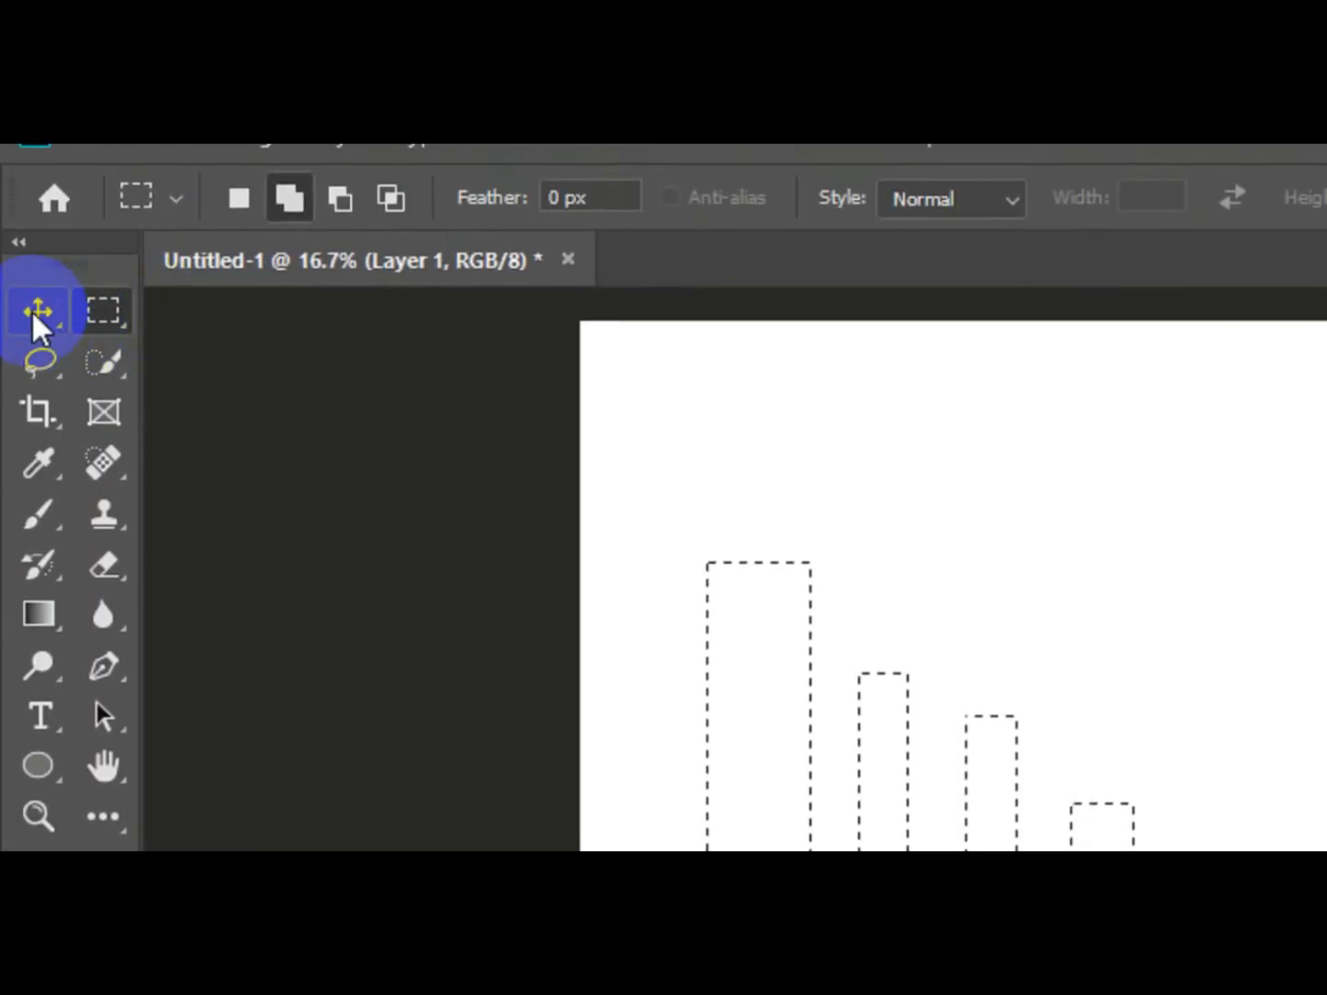
Step: Switch to the Move tool and set the foreground color to a reddish brown (H 6°, S 61%, B 46%)
click(38, 286)
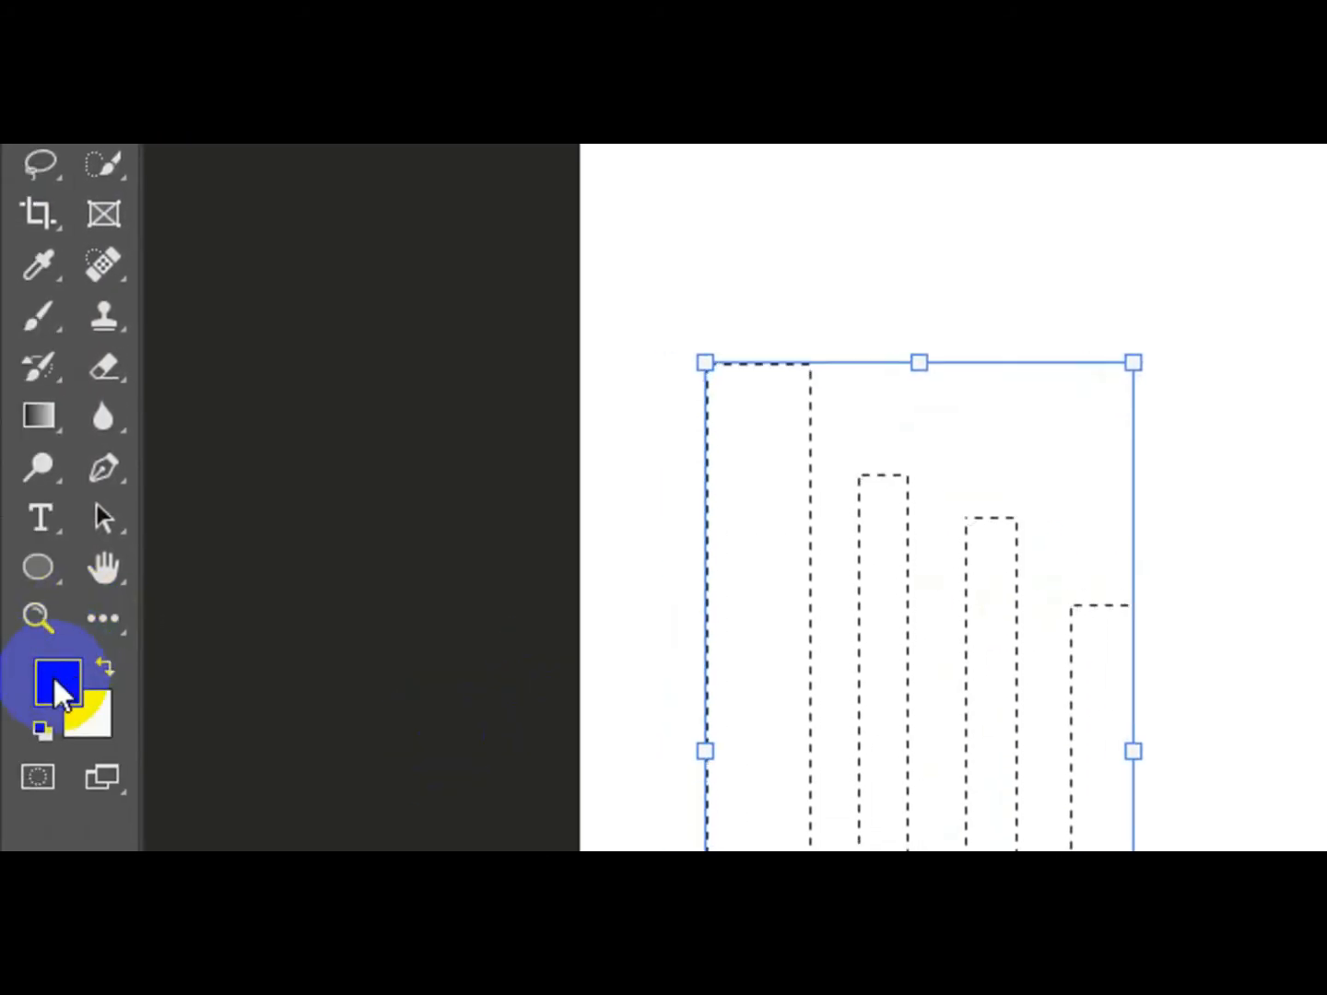
click(53, 677)
mouse_move(982, 305)
mouse_down()
mouse_move(1135, 313)
mouse_move(1115, 498)
mouse_up()
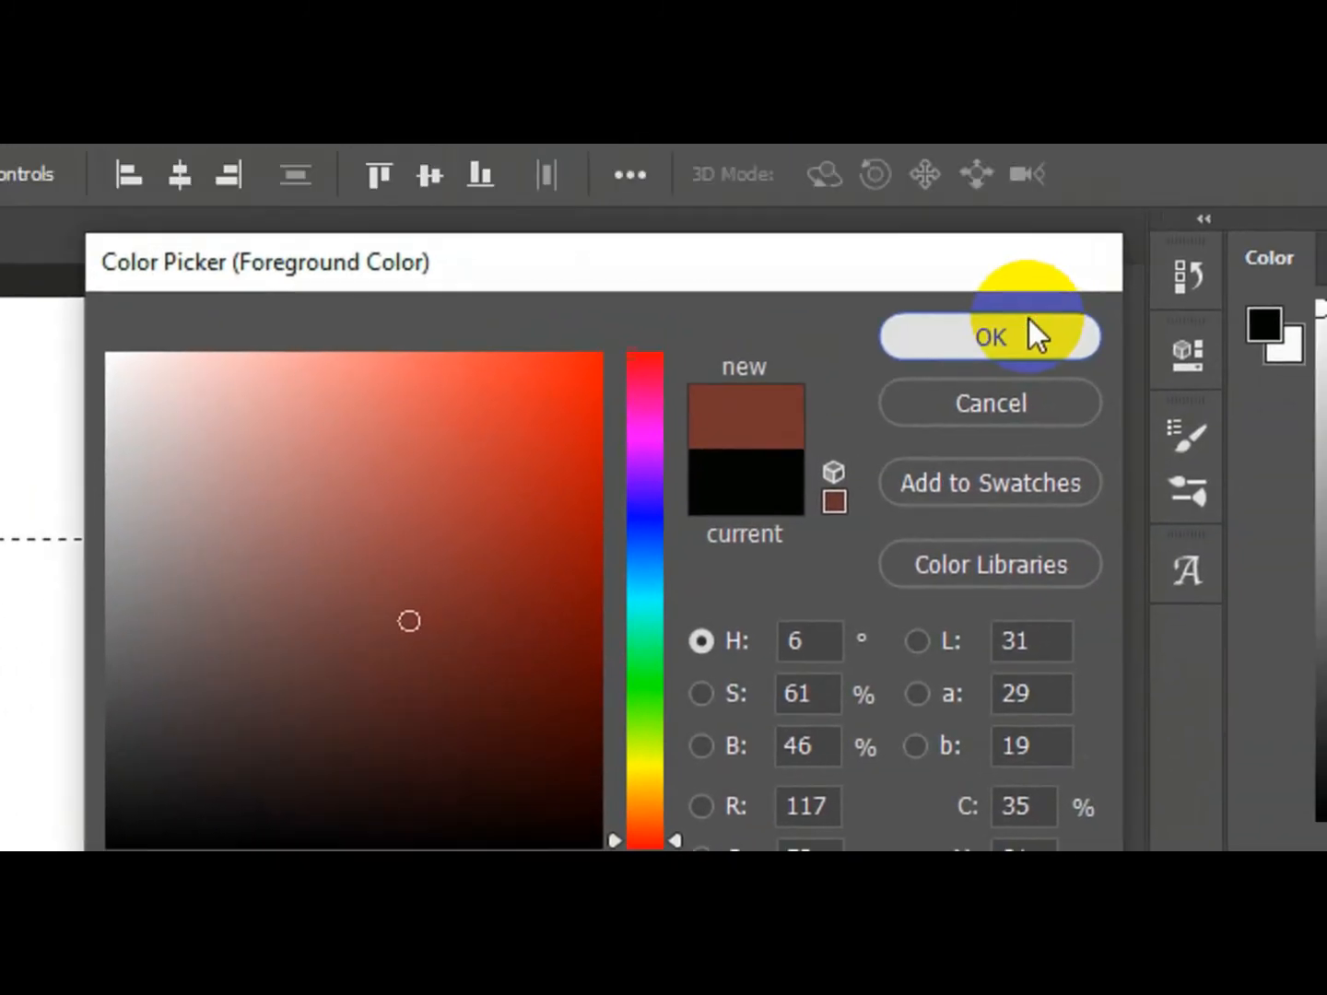
click(1115, 308)
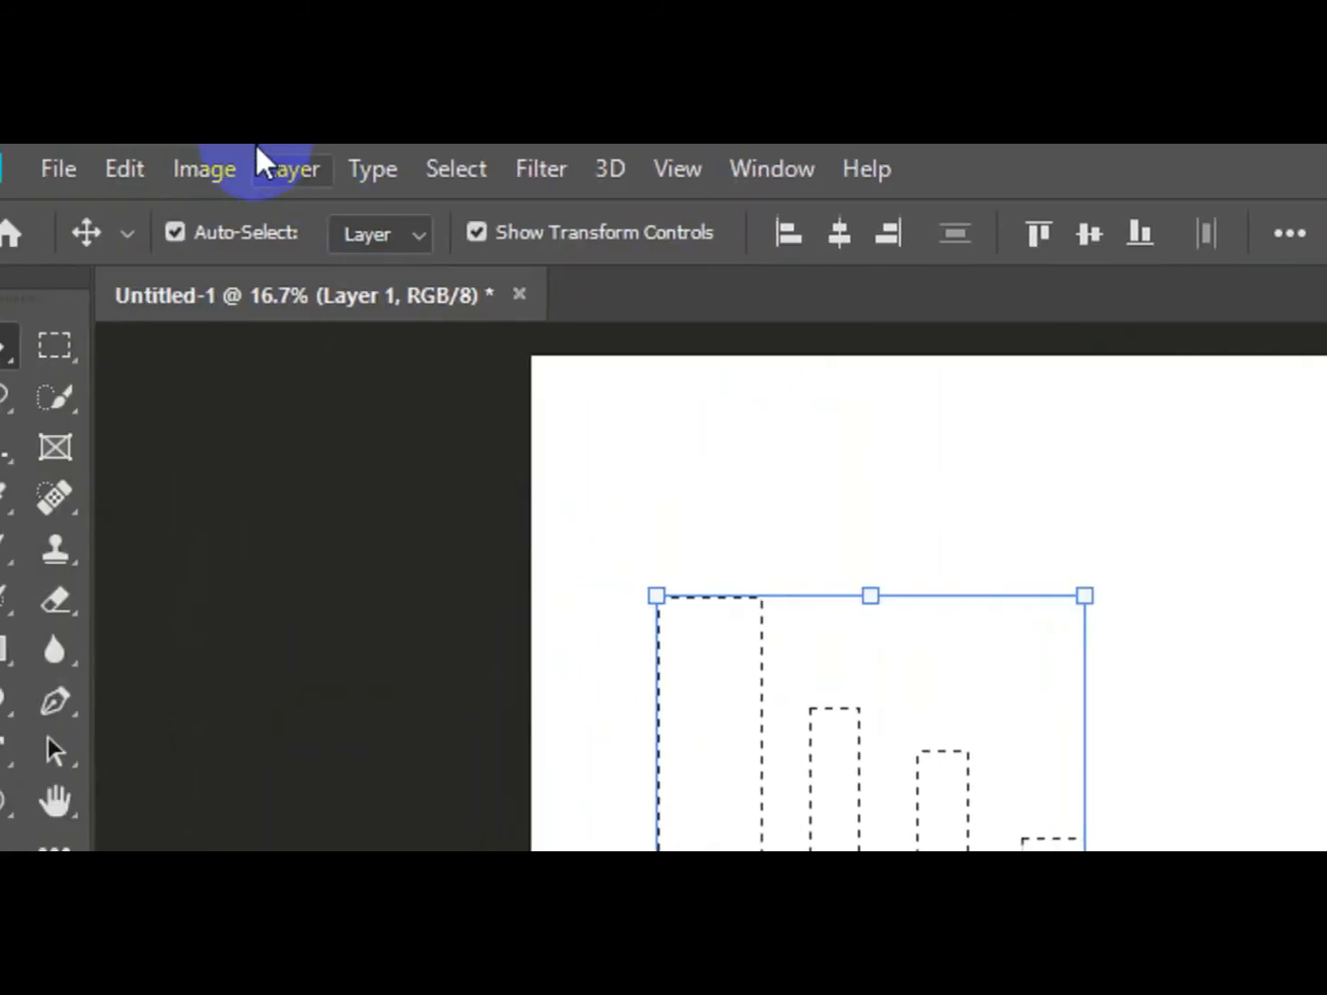
Step: Fill the four selected bars on Layer 1 with a custom blue-violet color (H 250°, S 73%, B 68%)
click(171, 169)
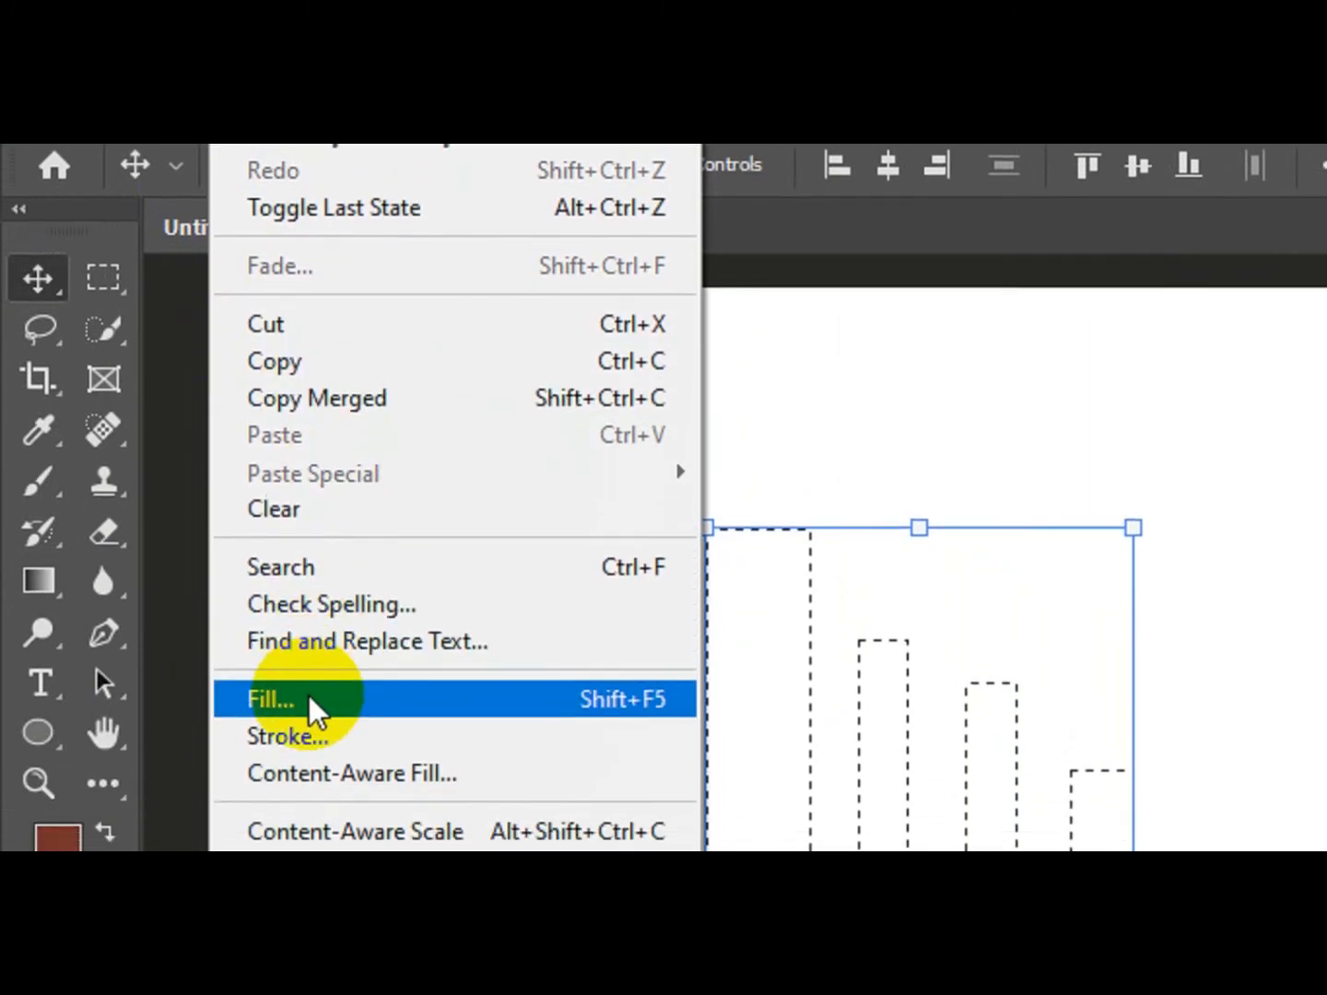
click(309, 696)
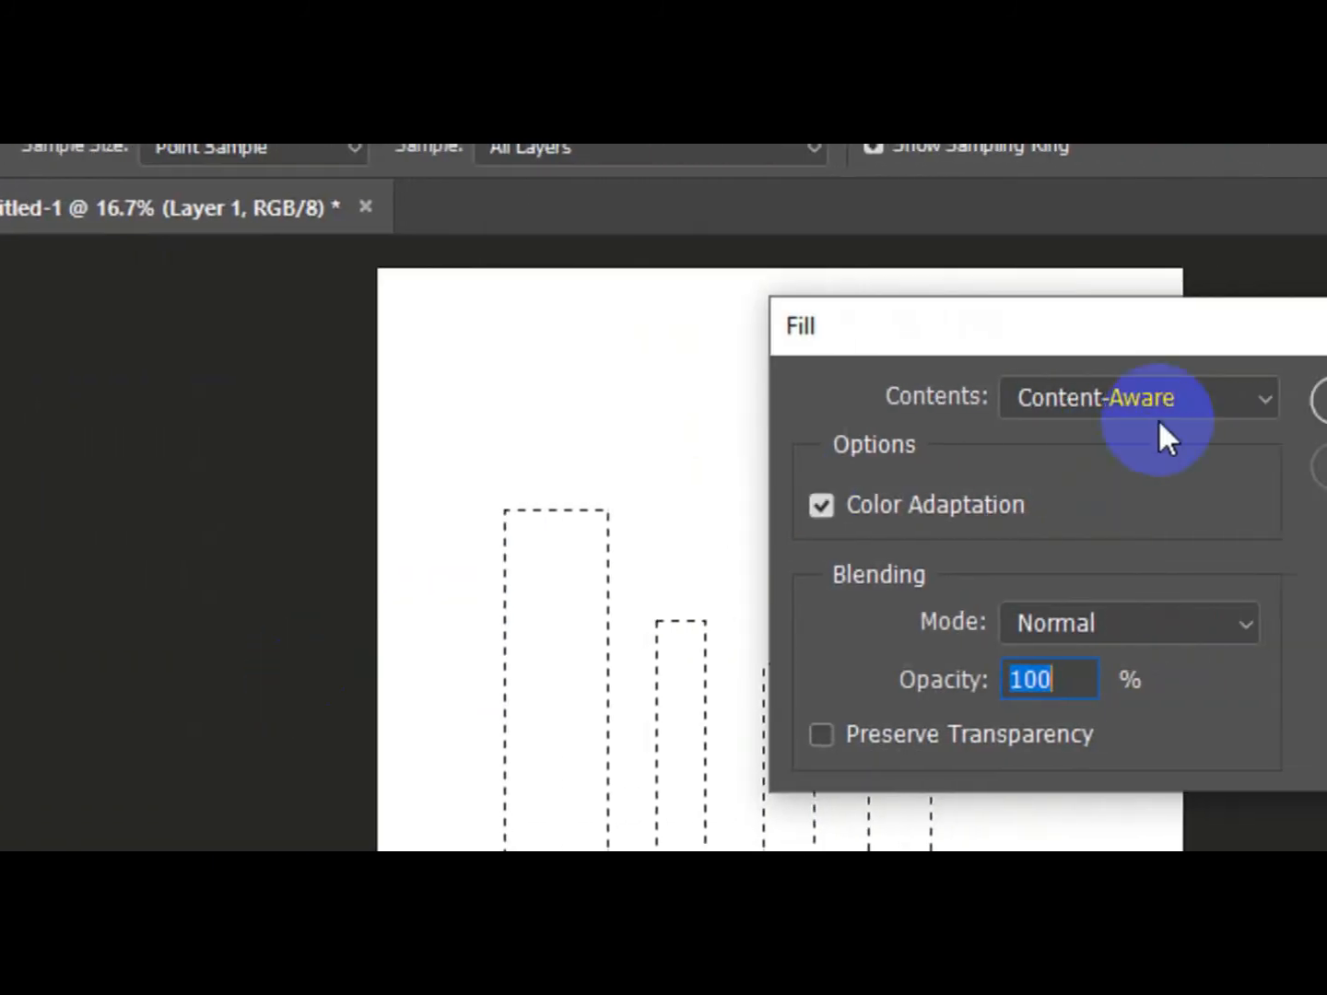
click(1262, 401)
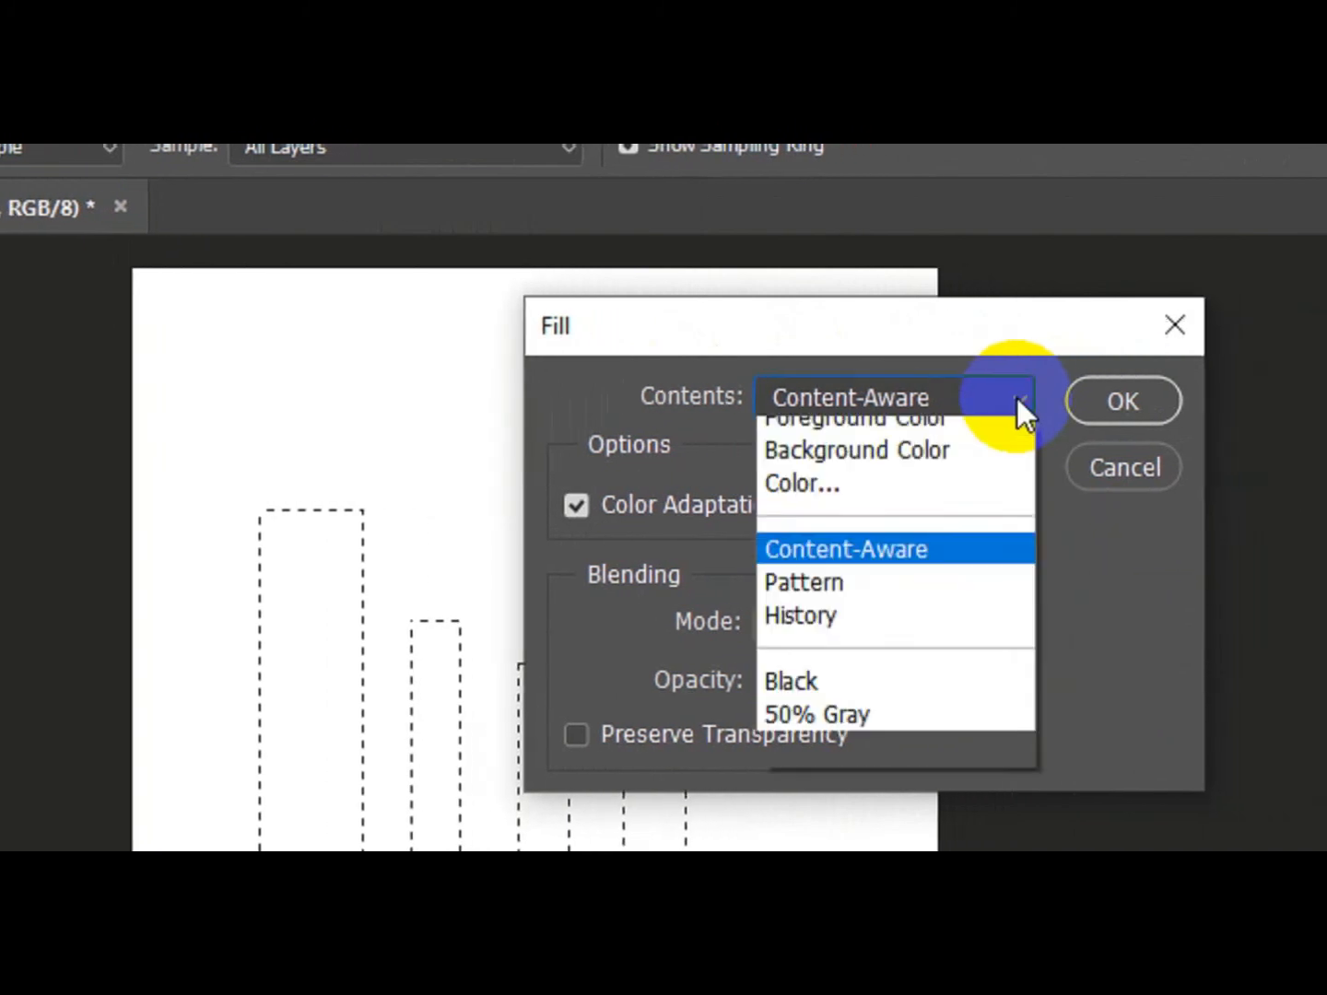
click(844, 505)
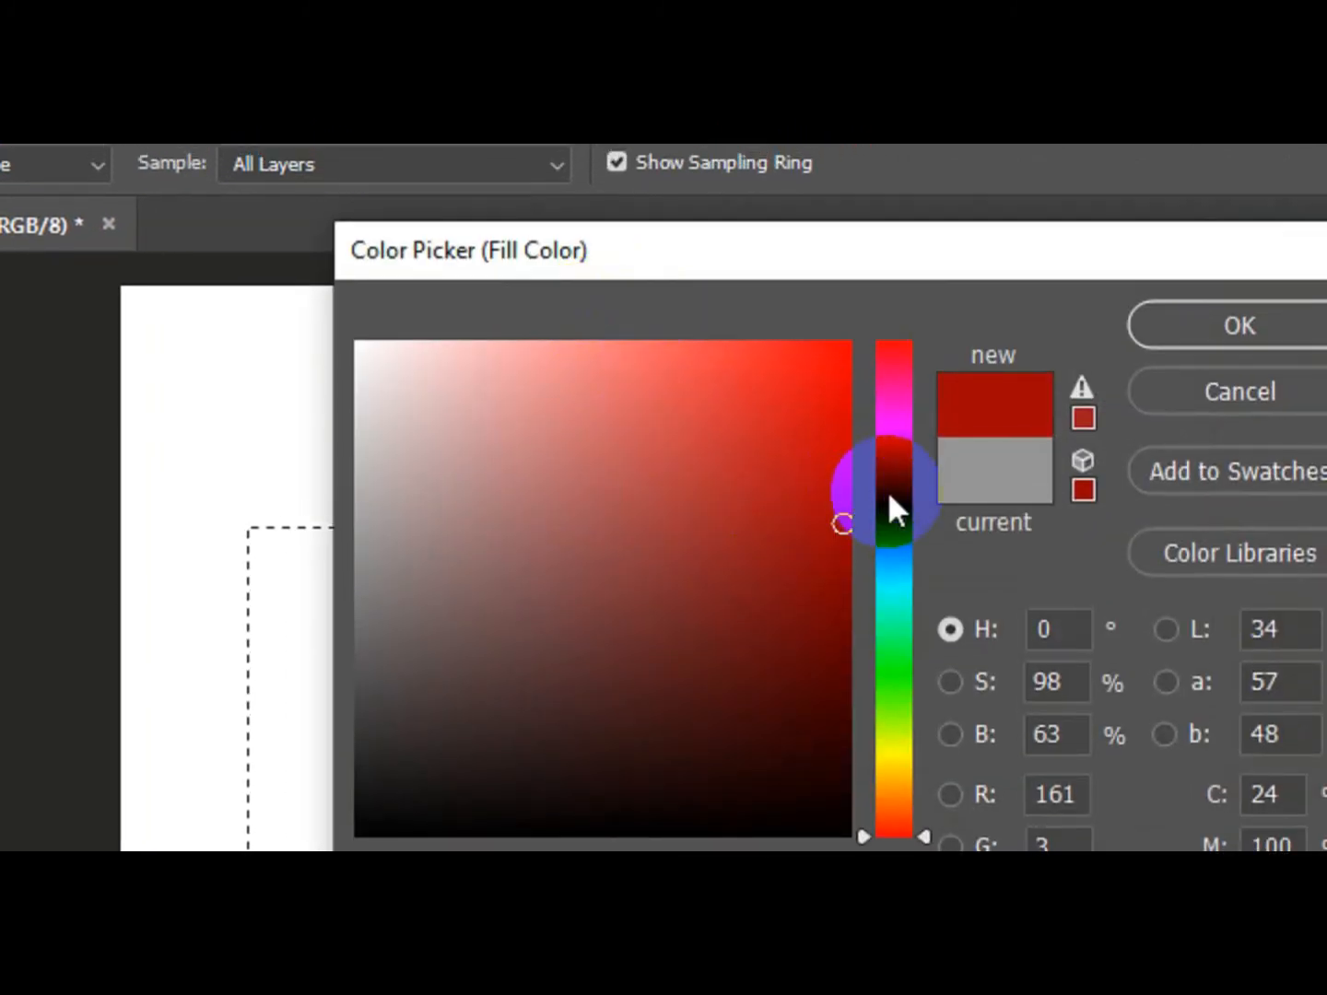
click(888, 490)
click(717, 499)
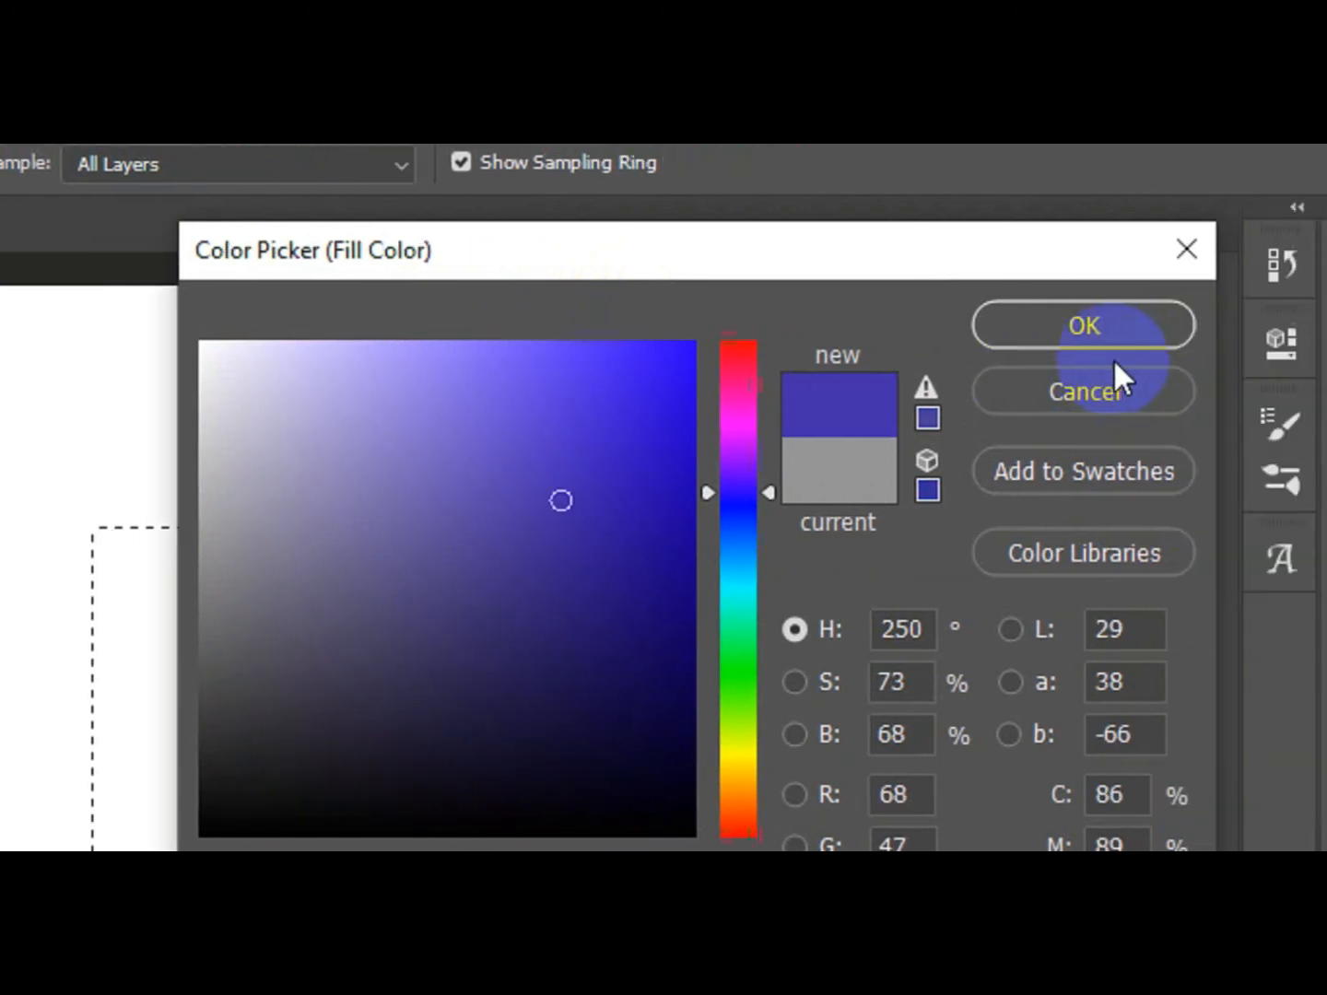
click(1083, 327)
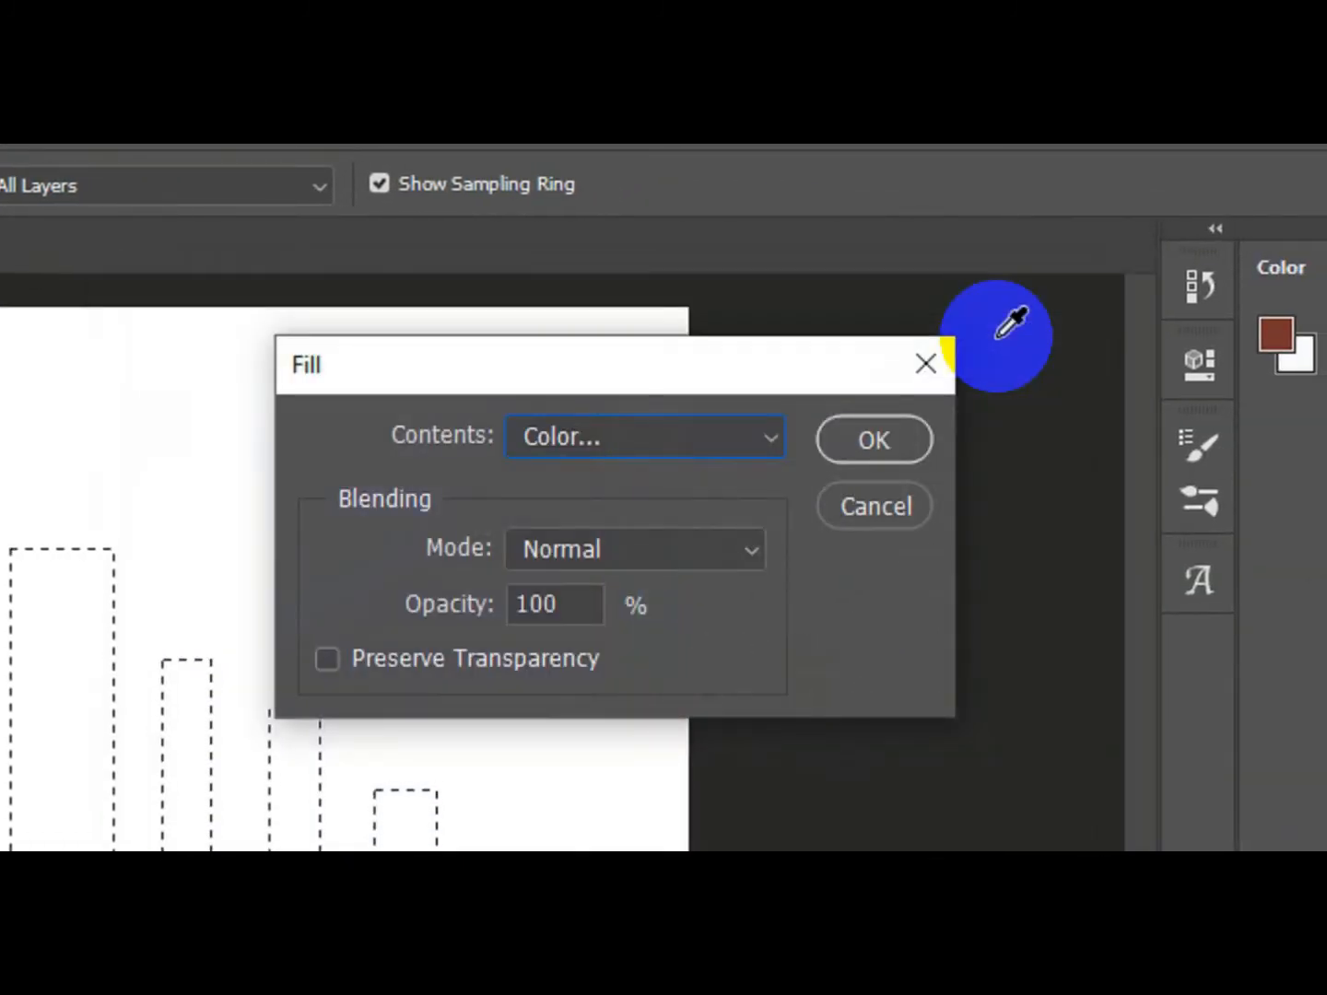
click(862, 428)
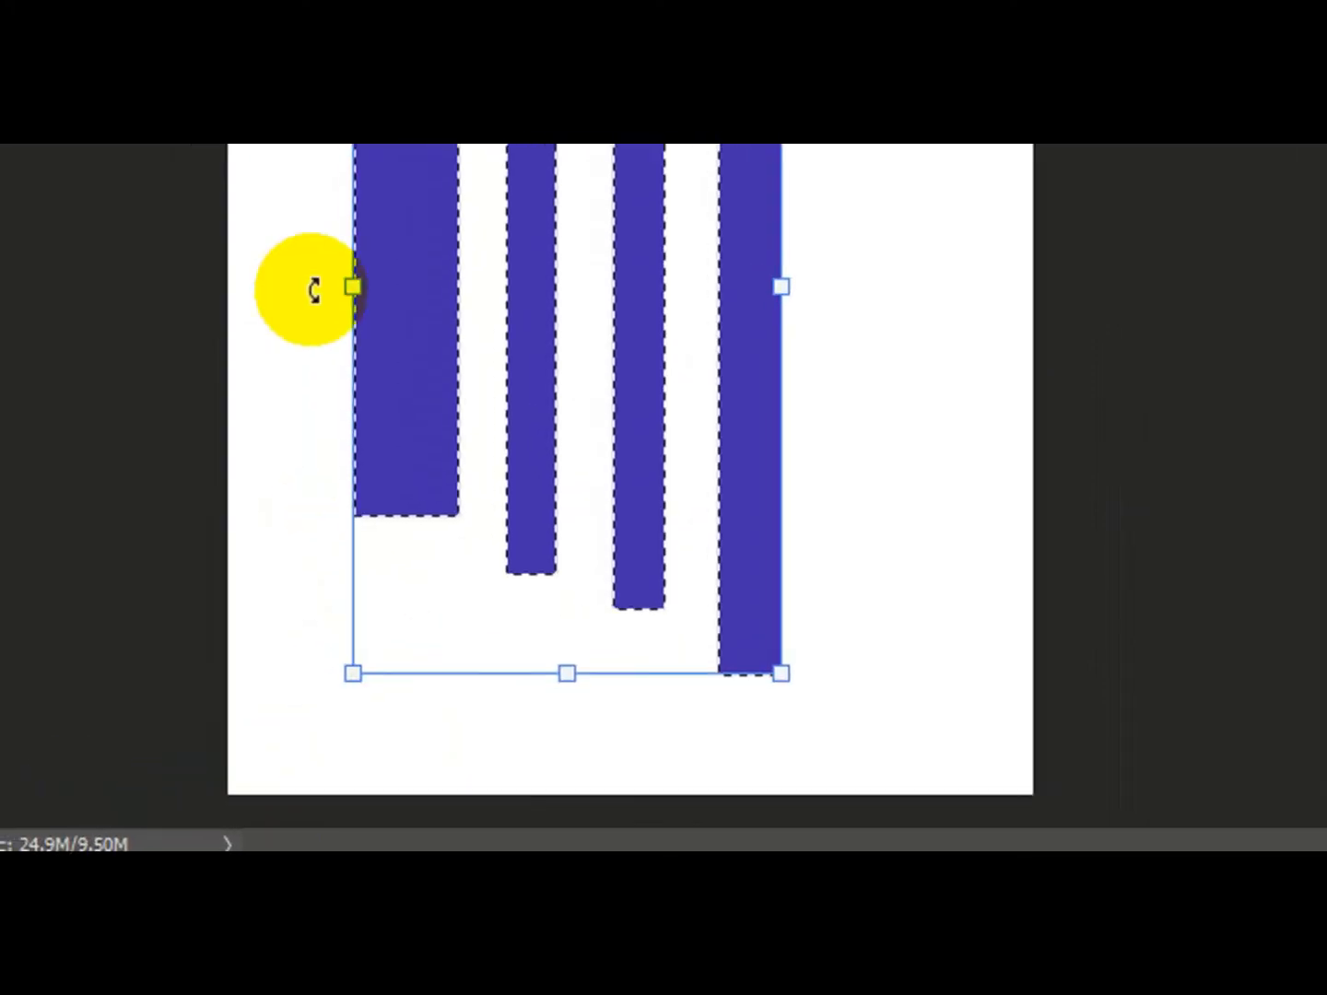
Step: Leave the transform of the filled bars and deselect Layer 1 in the layer list
click(313, 290)
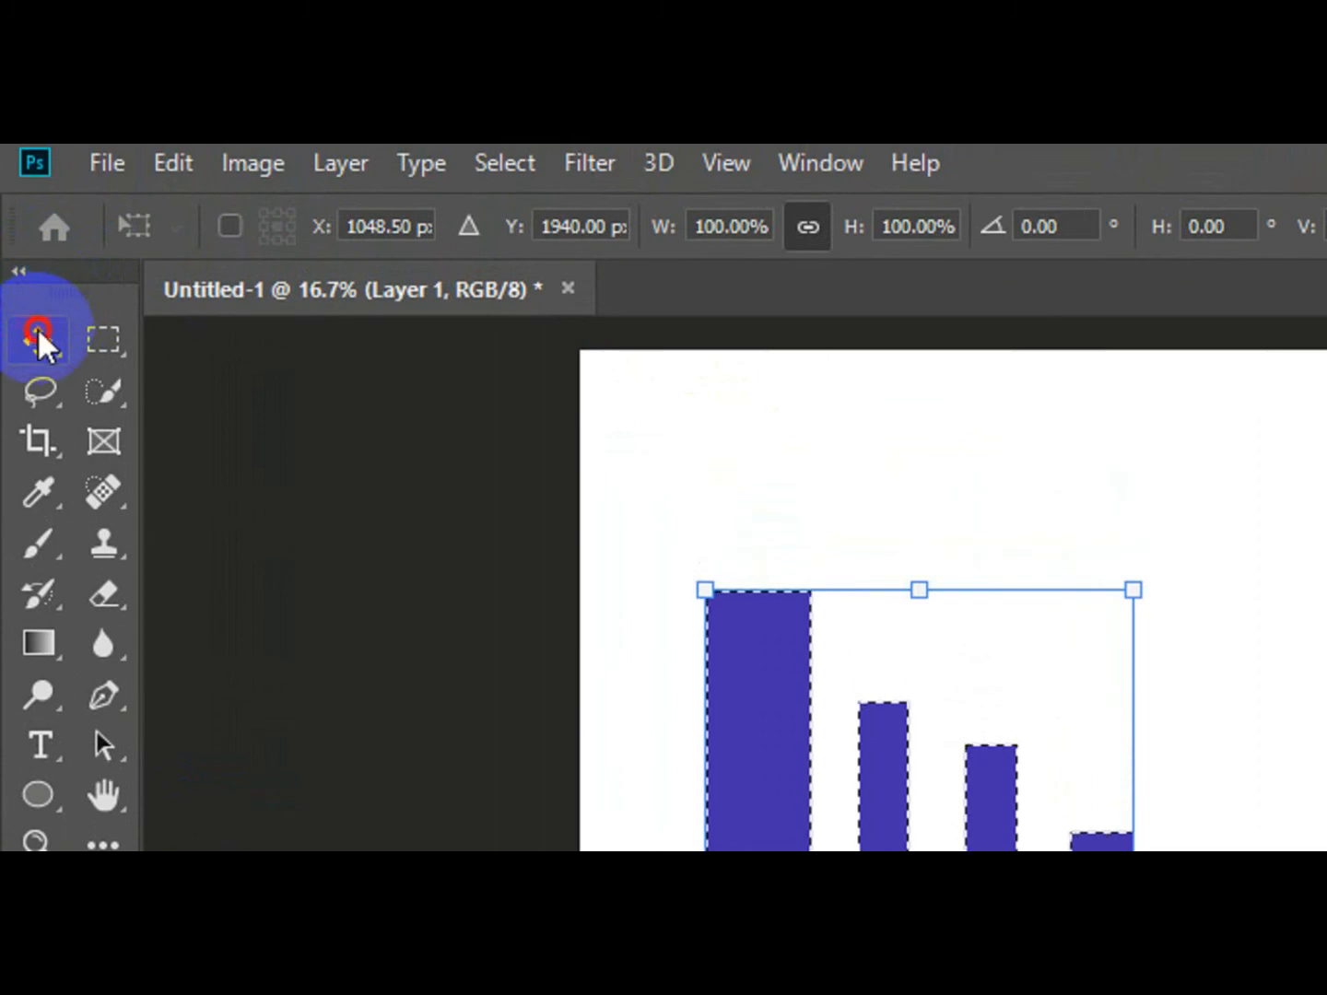
click(38, 330)
click(1214, 715)
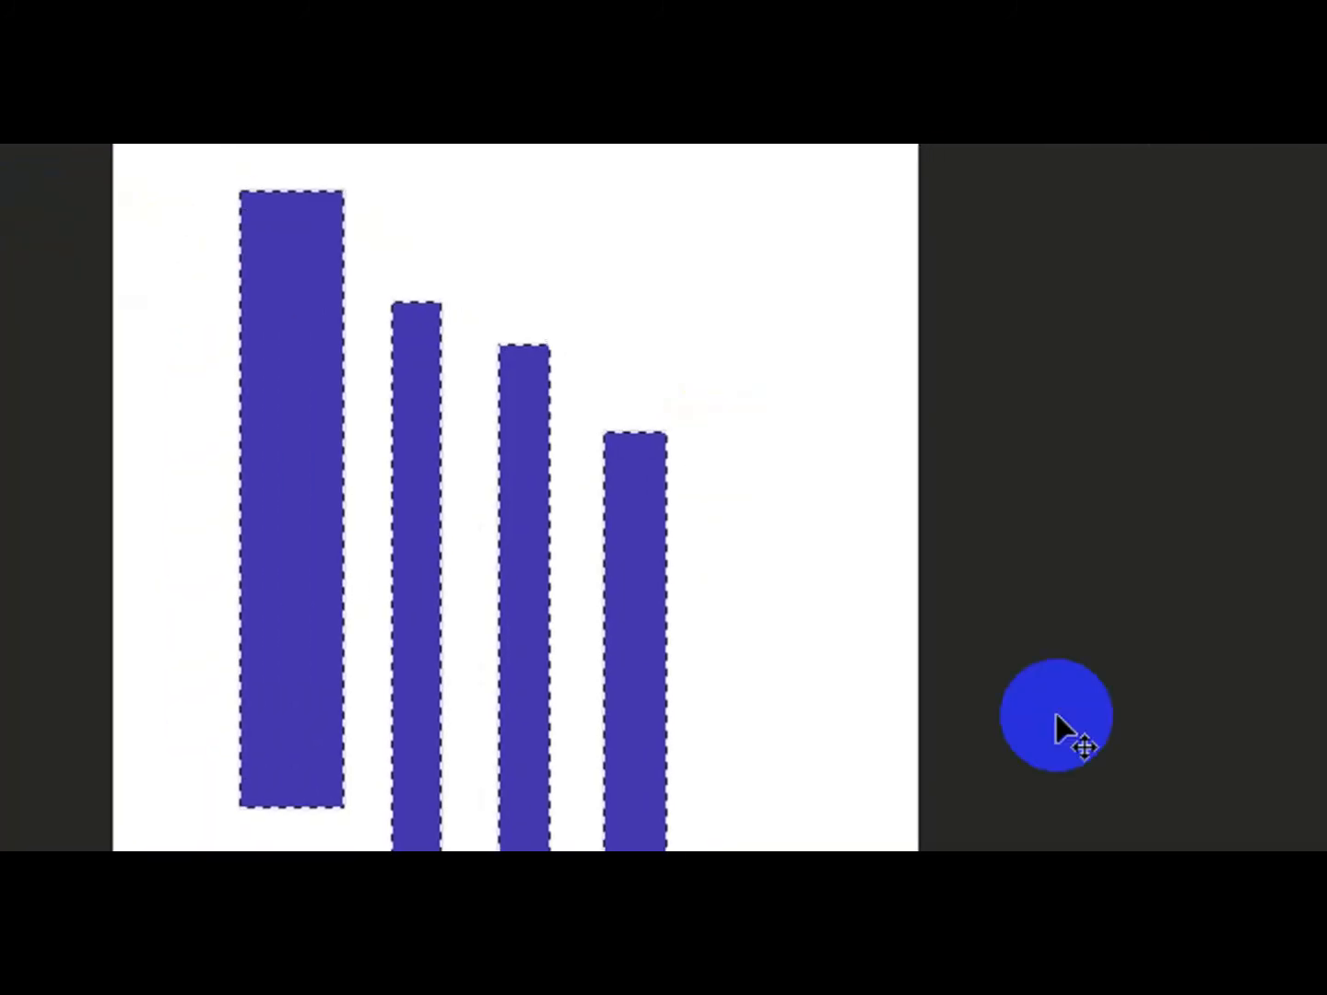
Step: Hide the Background layer to view the filled bars on transparency, and show it again
click(997, 670)
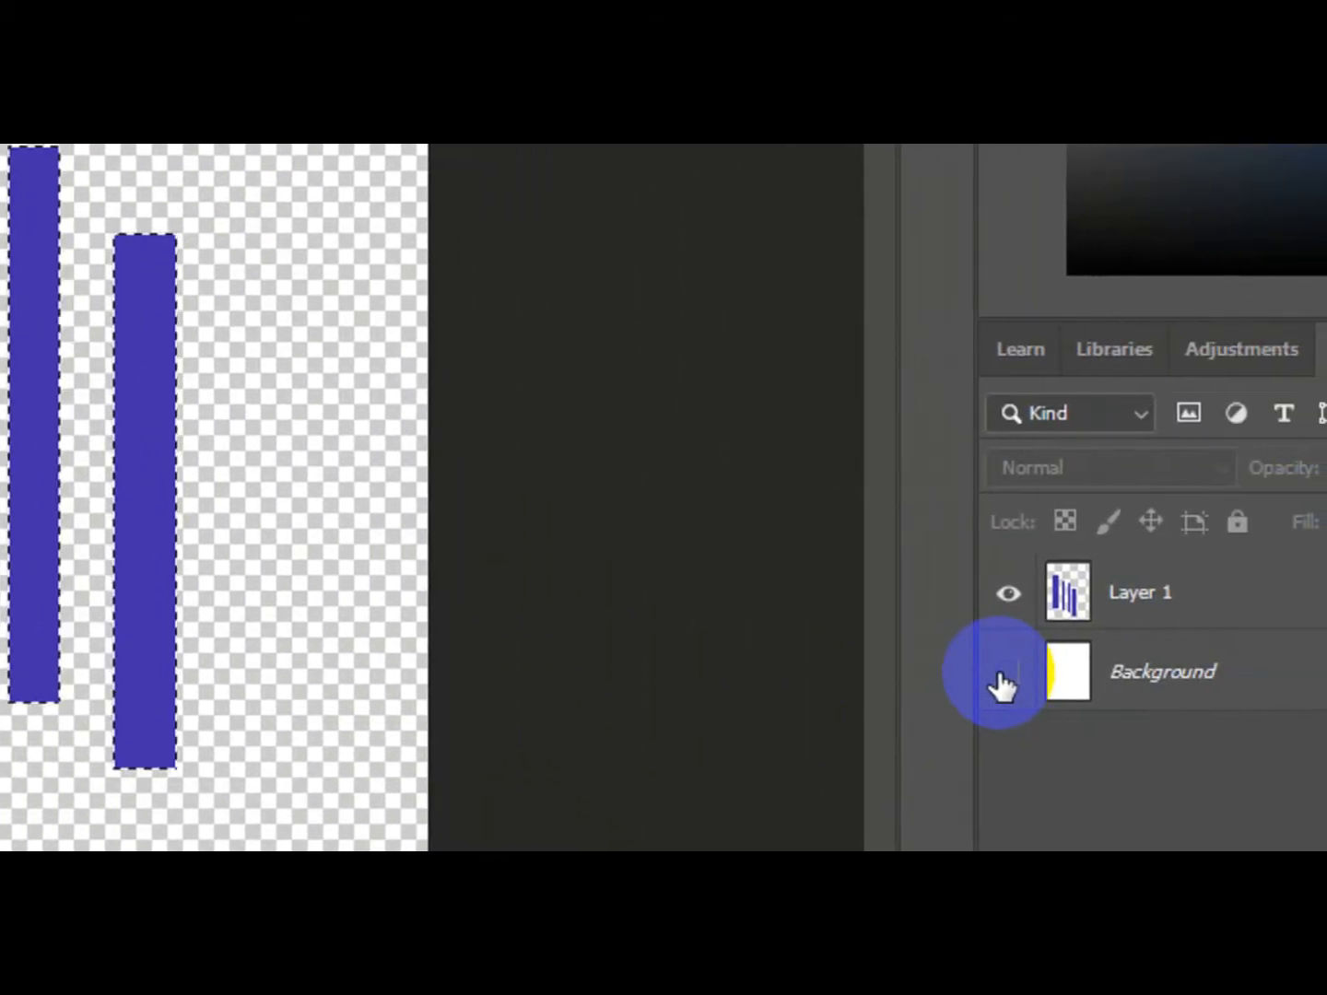
click(1004, 684)
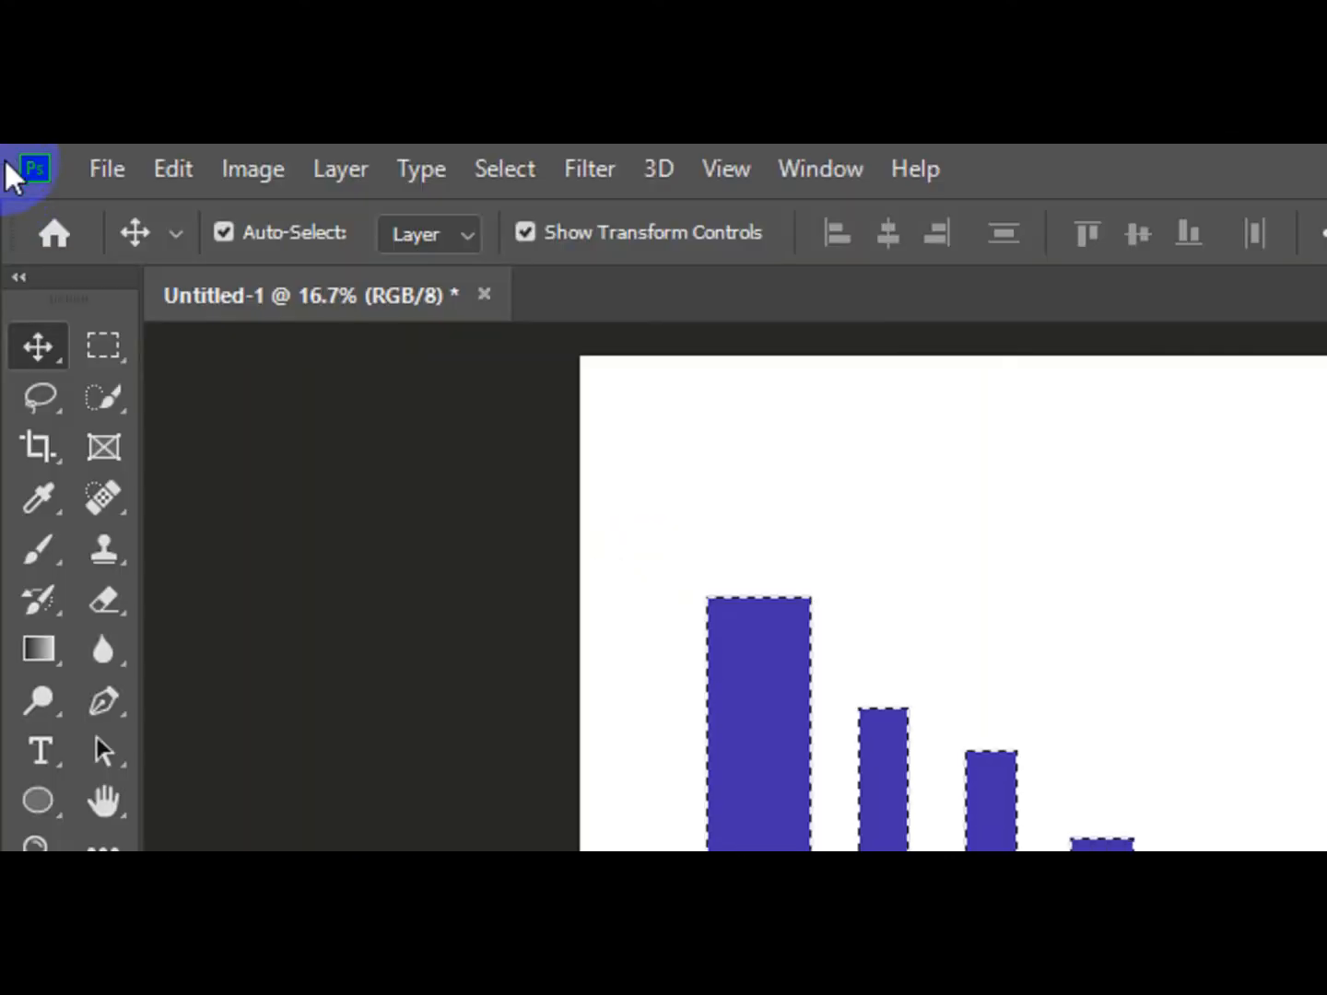
Step: Switch to the Elliptical Marquee tool and clear the selection around the filled bars
click(104, 345)
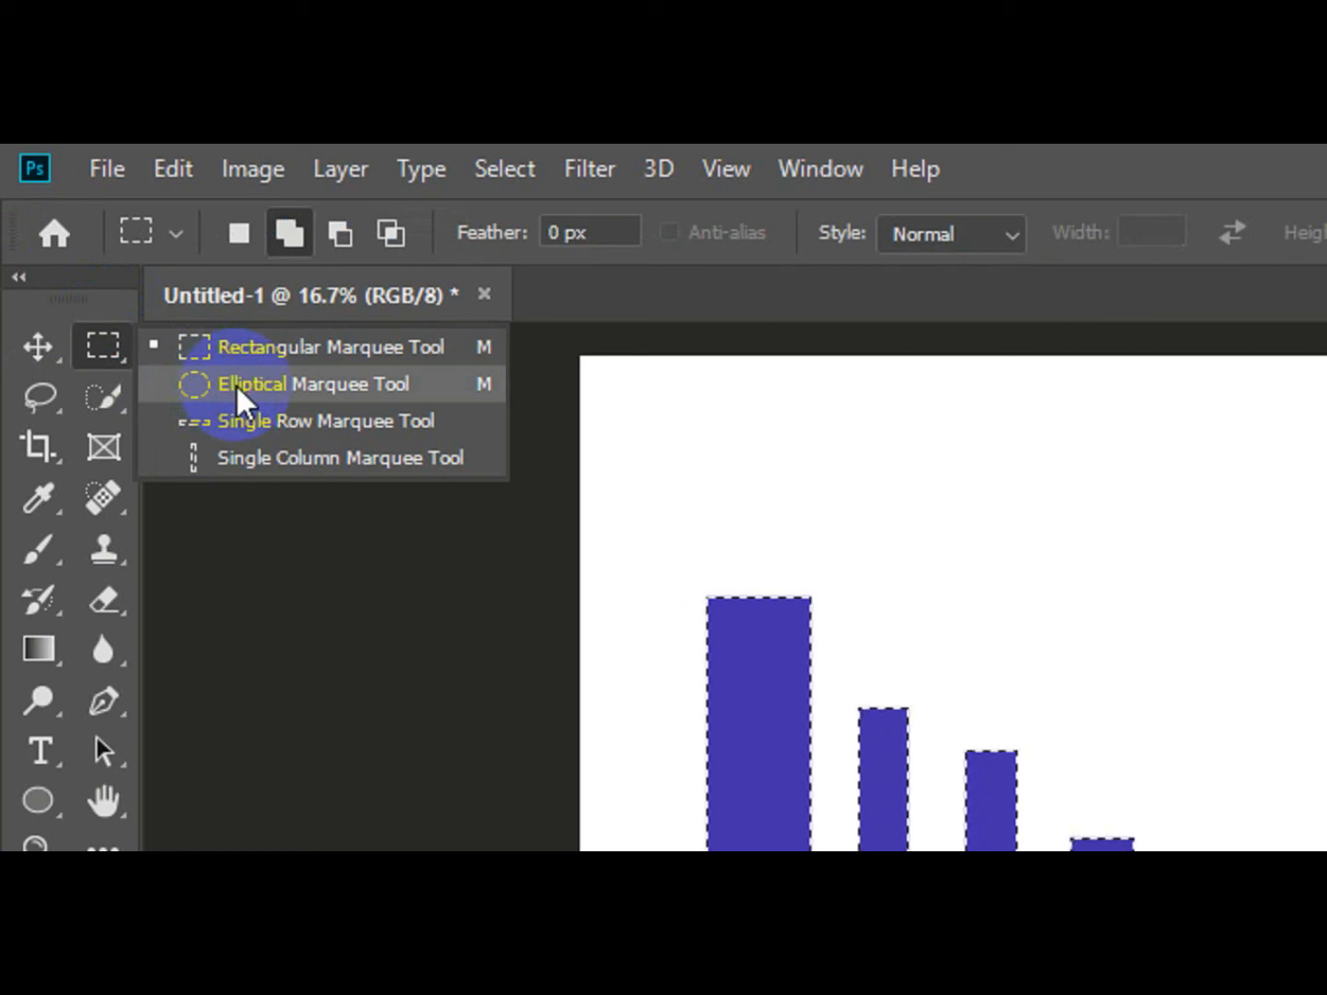
click(236, 384)
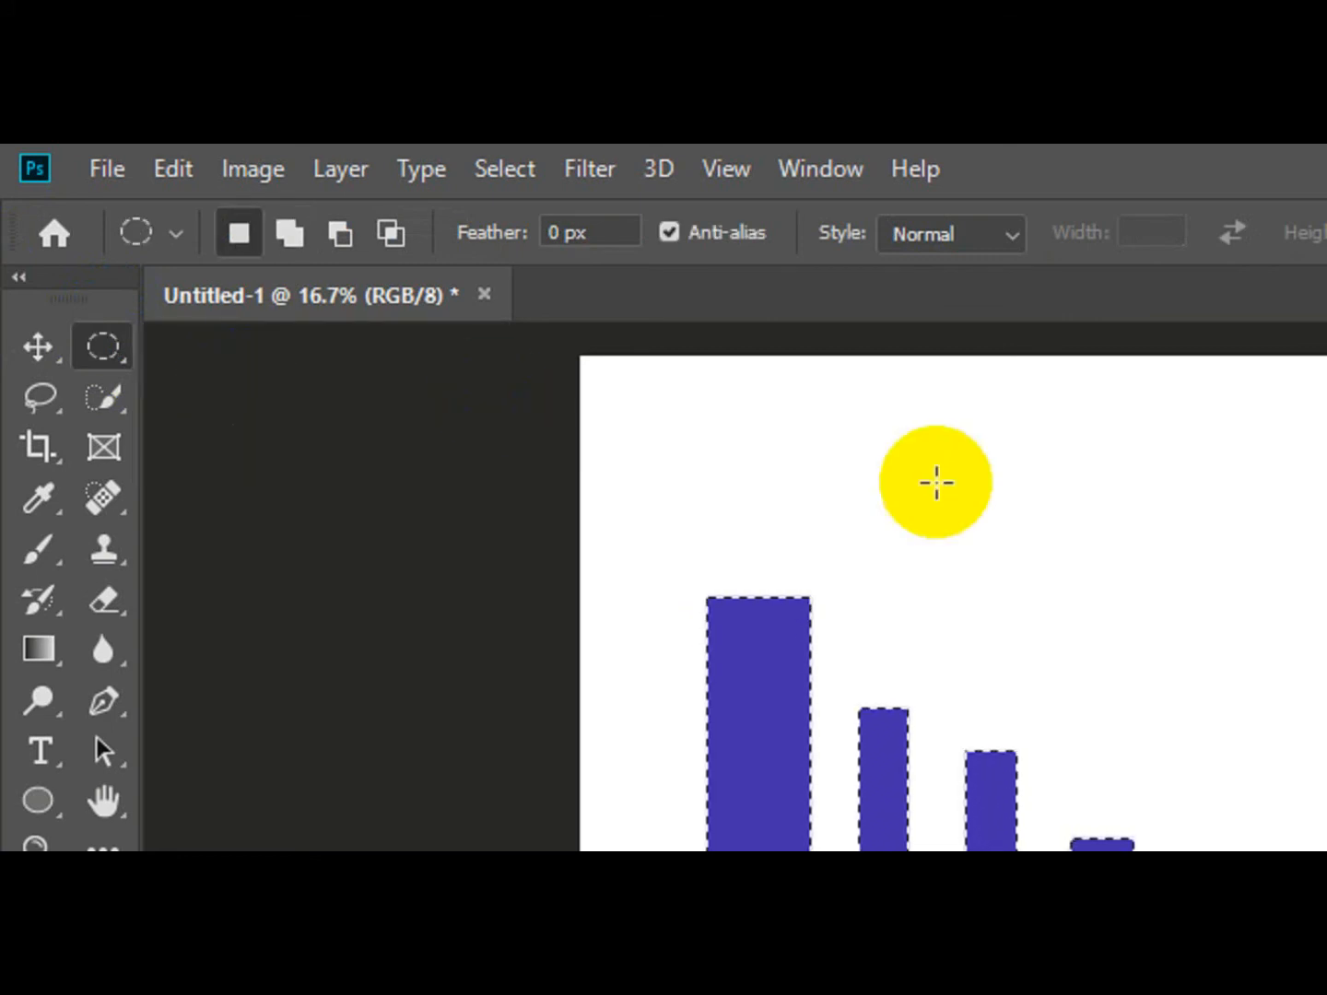
click(872, 413)
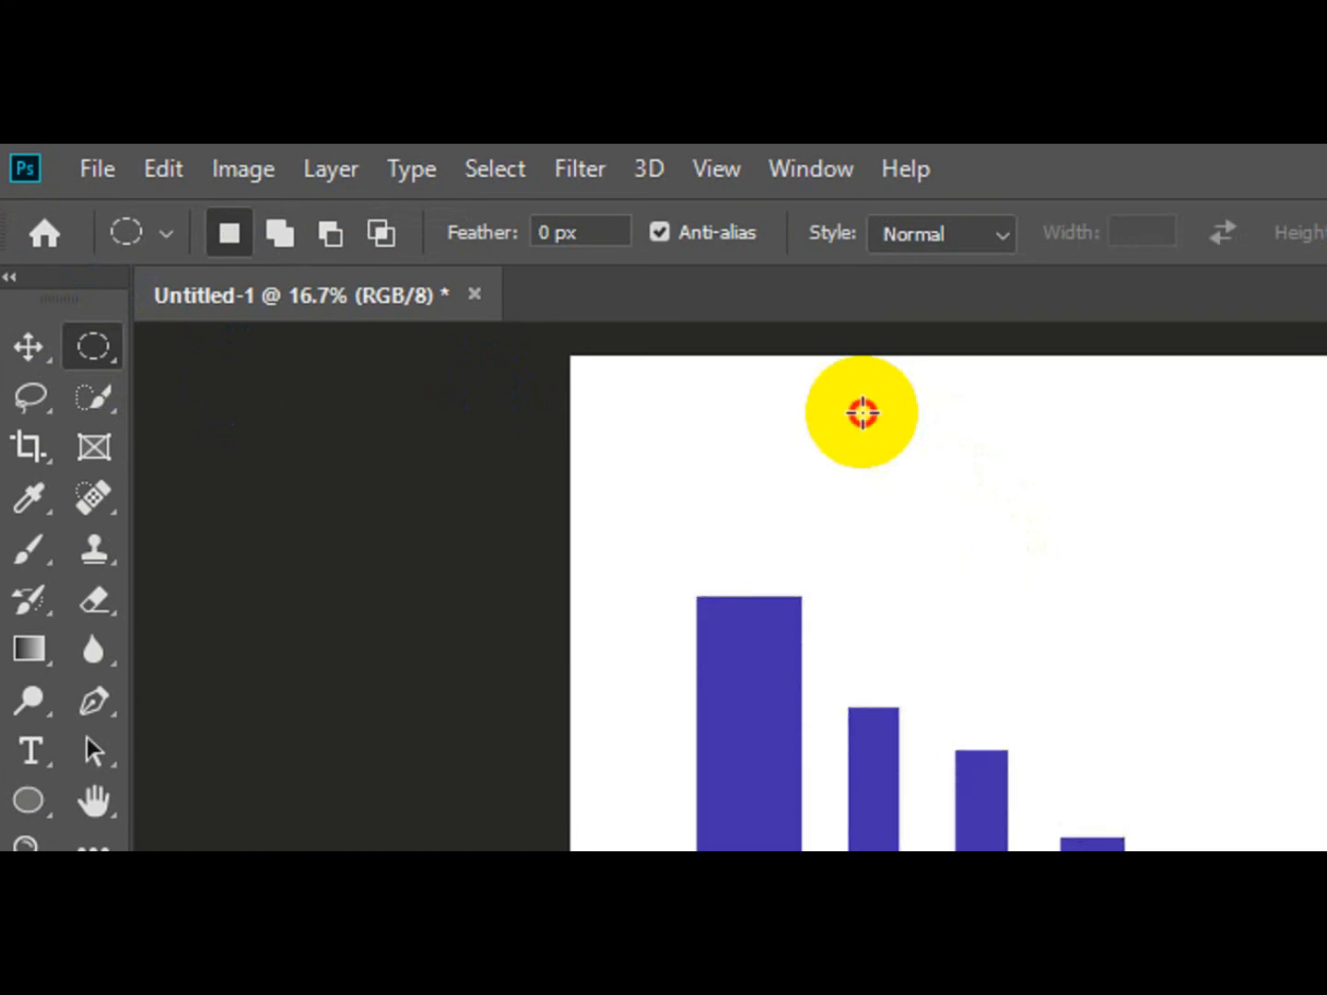
drag(862, 412, 1203, 661)
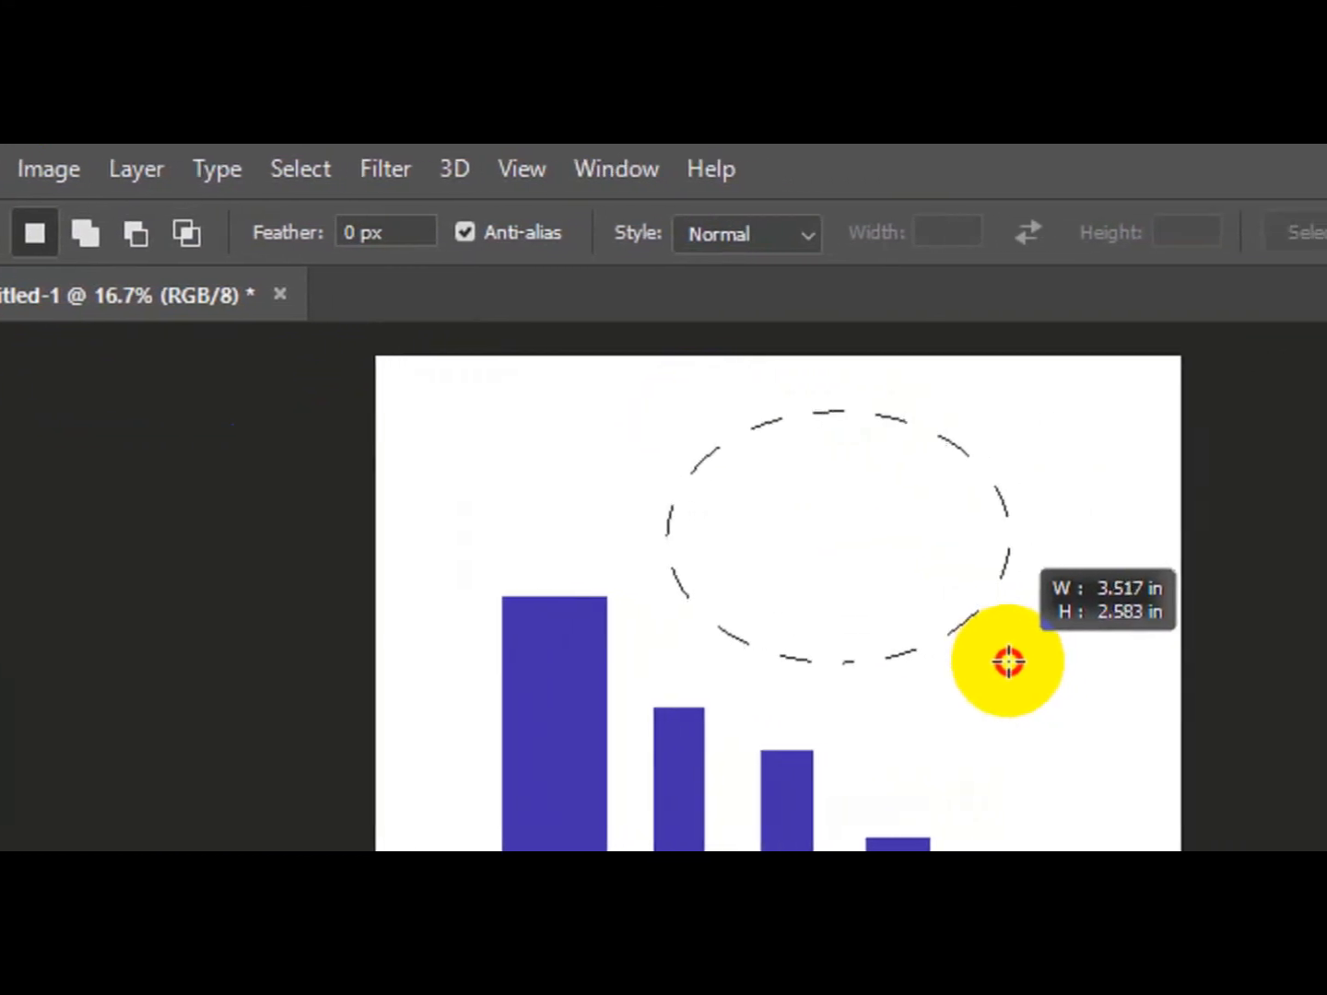
drag(1009, 660, 1043, 695)
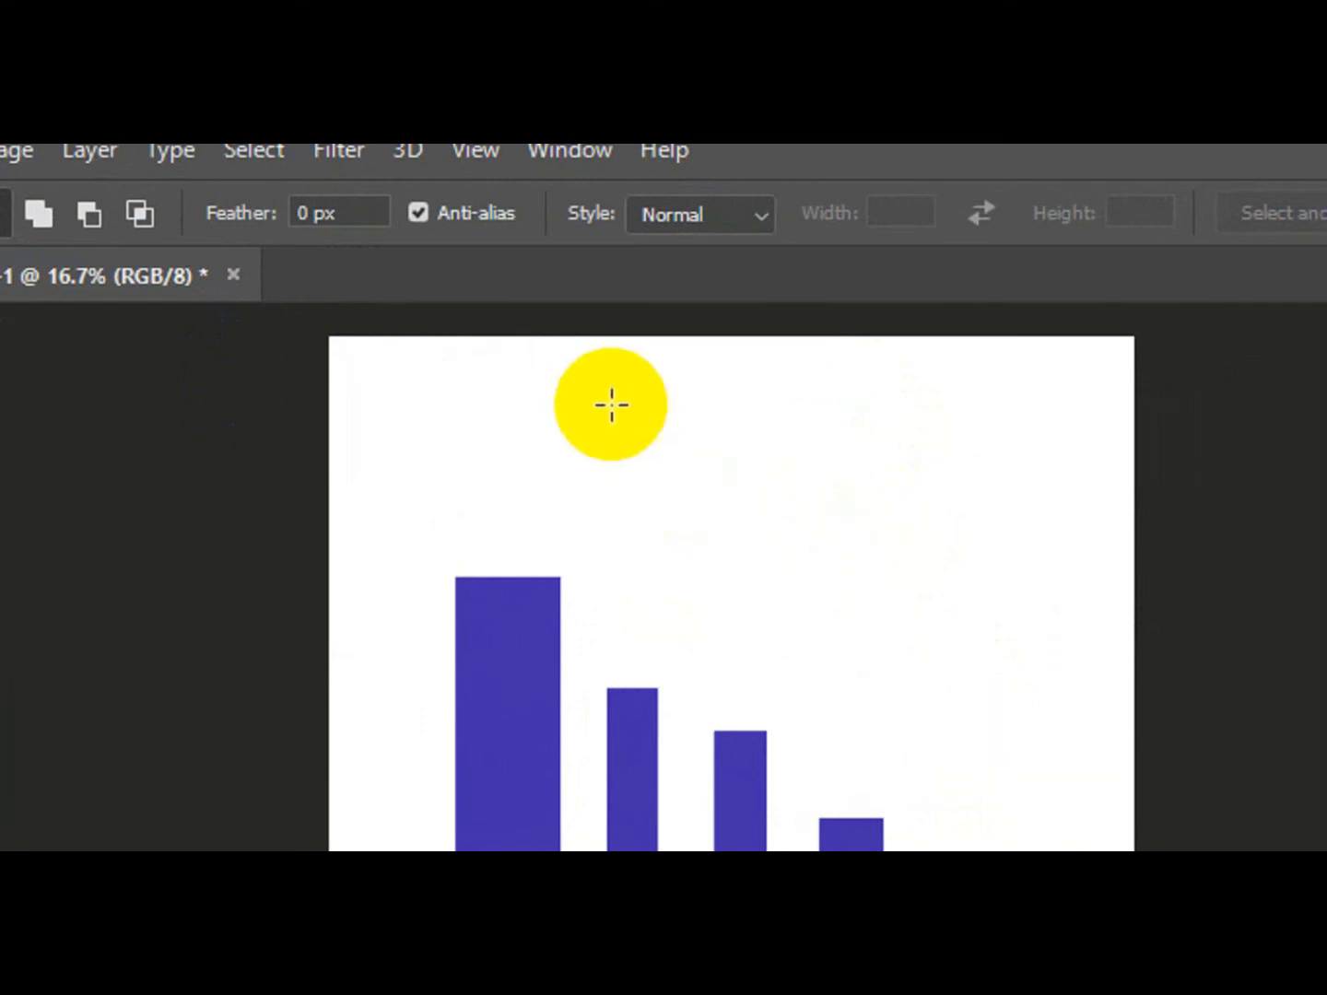
click(648, 397)
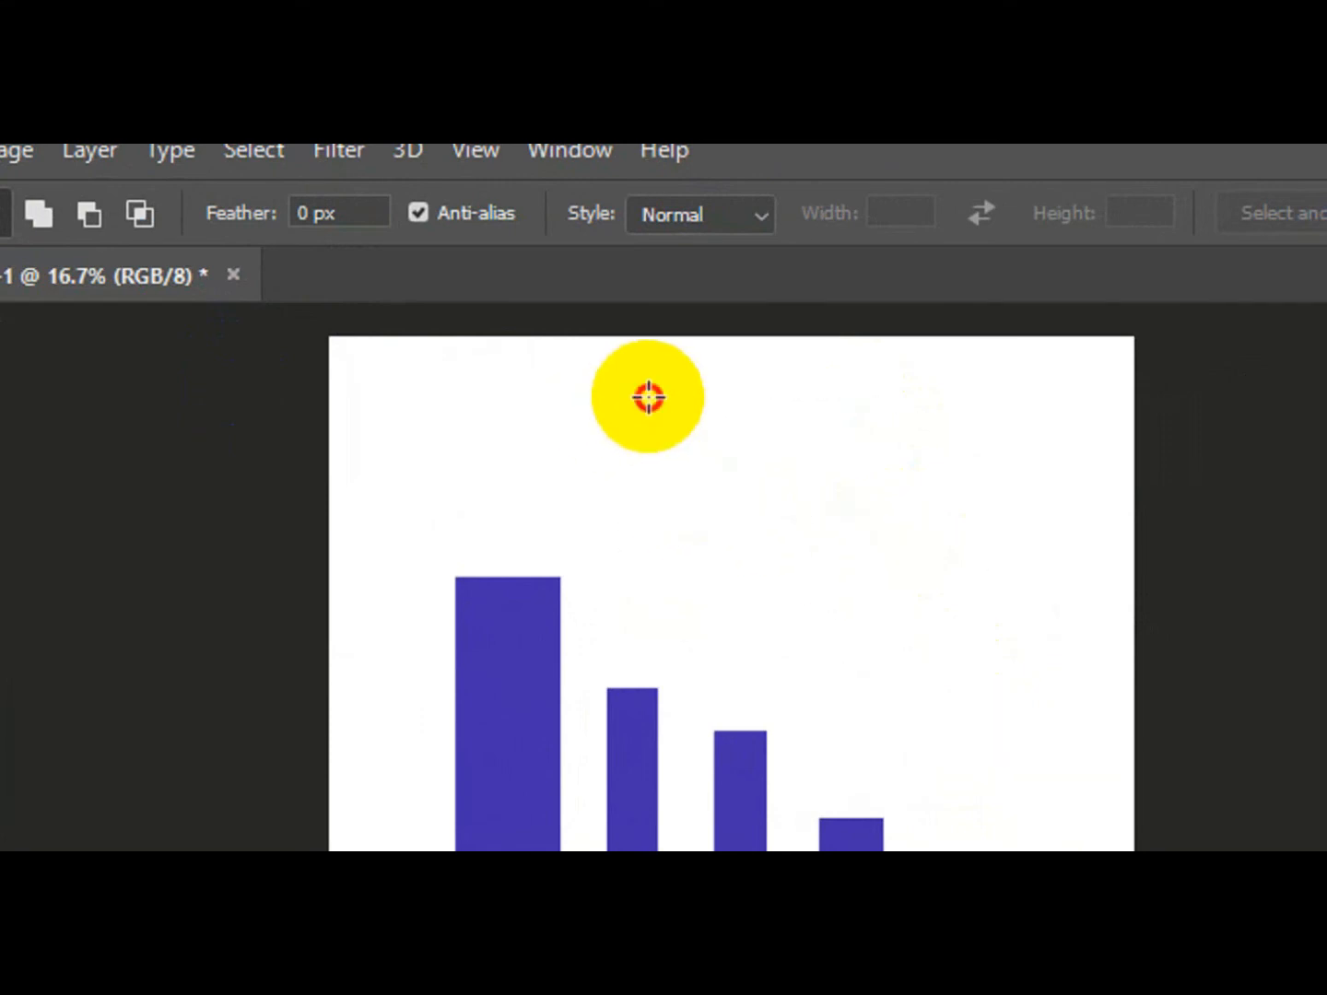
Step: Draw a near-circular elliptical selection above the shorter bars and add smaller ellipses at its upper-right and upper-left edges in Add to selection mode
drag(649, 397, 1036, 732)
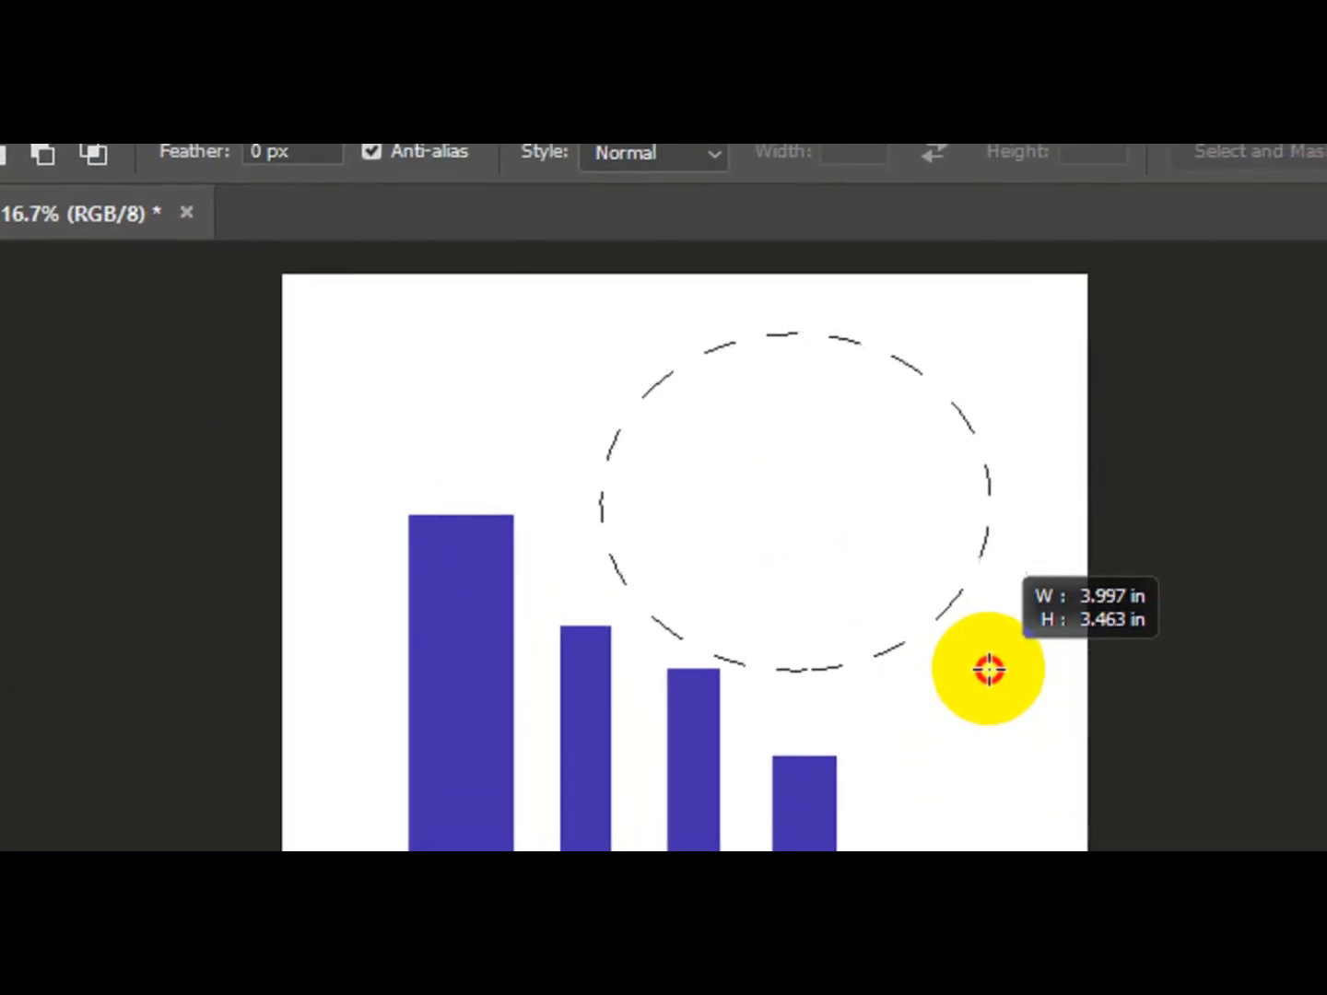
drag(988, 670, 942, 665)
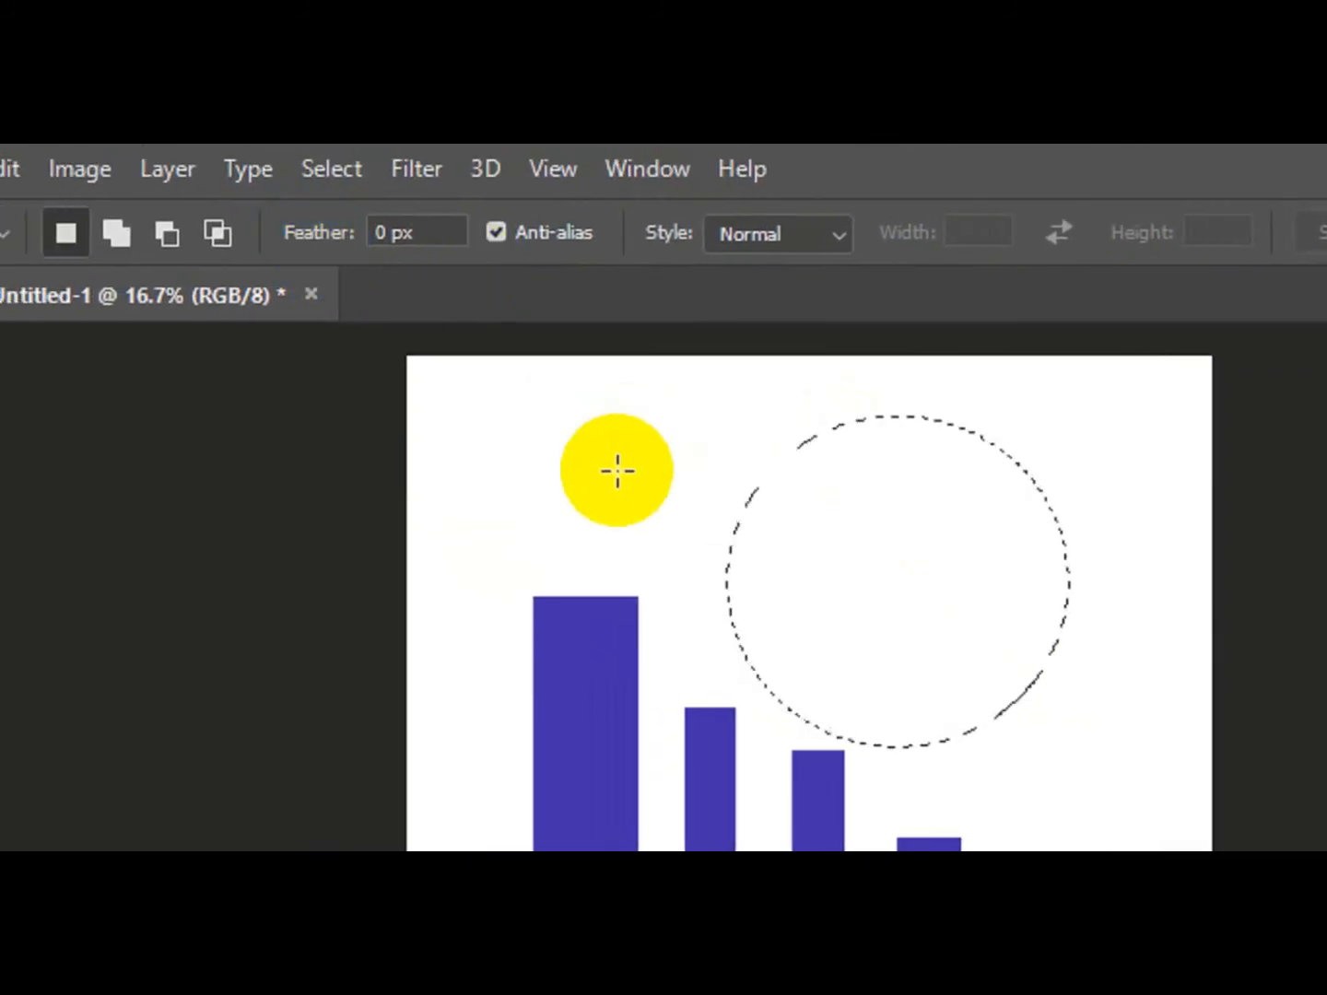
click(117, 232)
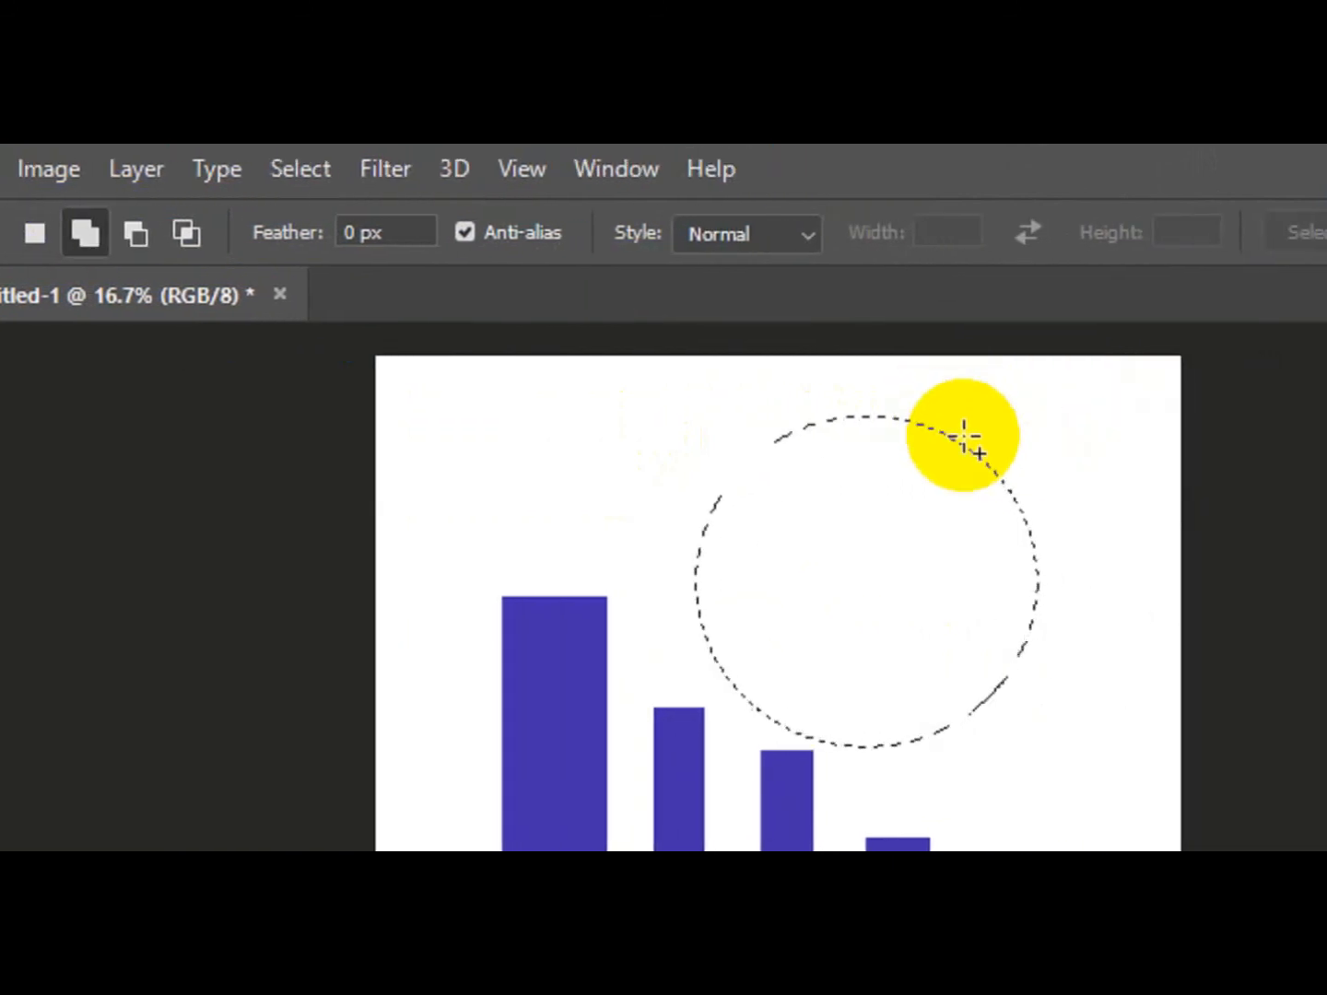
drag(978, 425, 1055, 559)
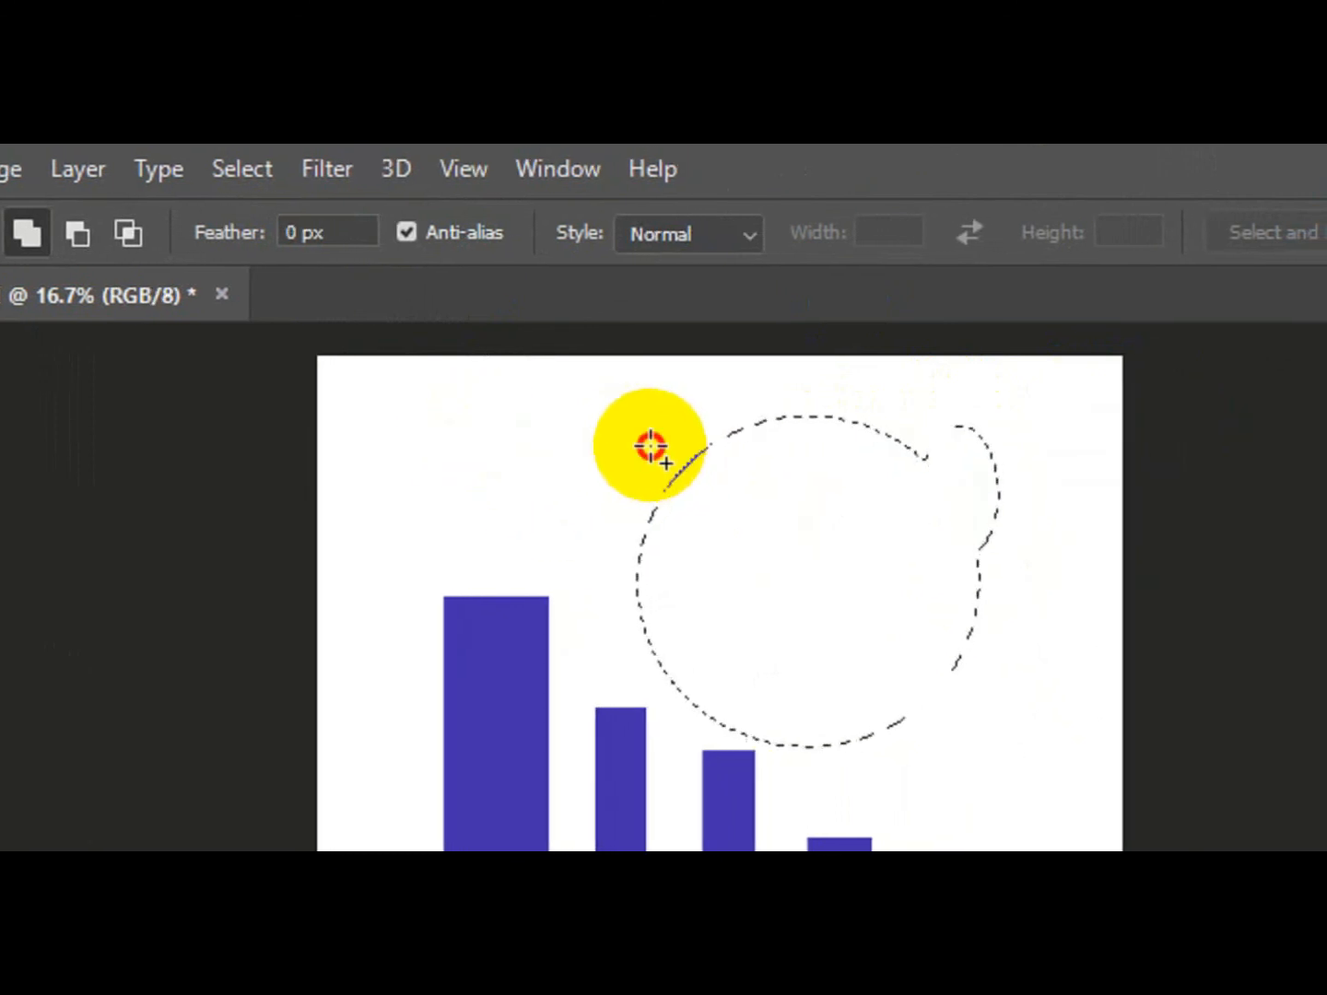
drag(650, 446, 715, 582)
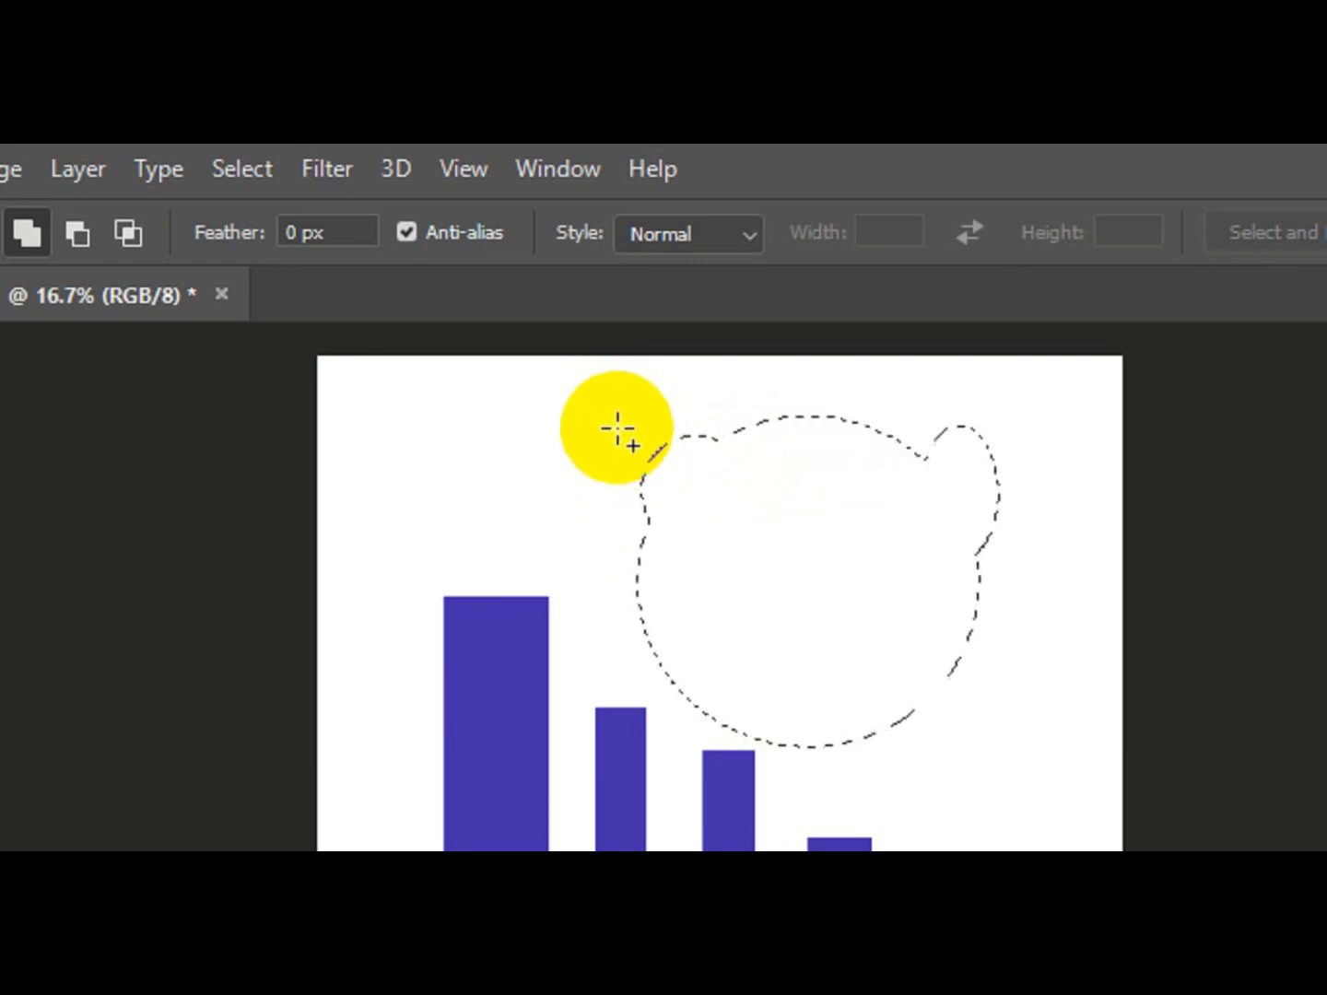
drag(617, 428, 714, 497)
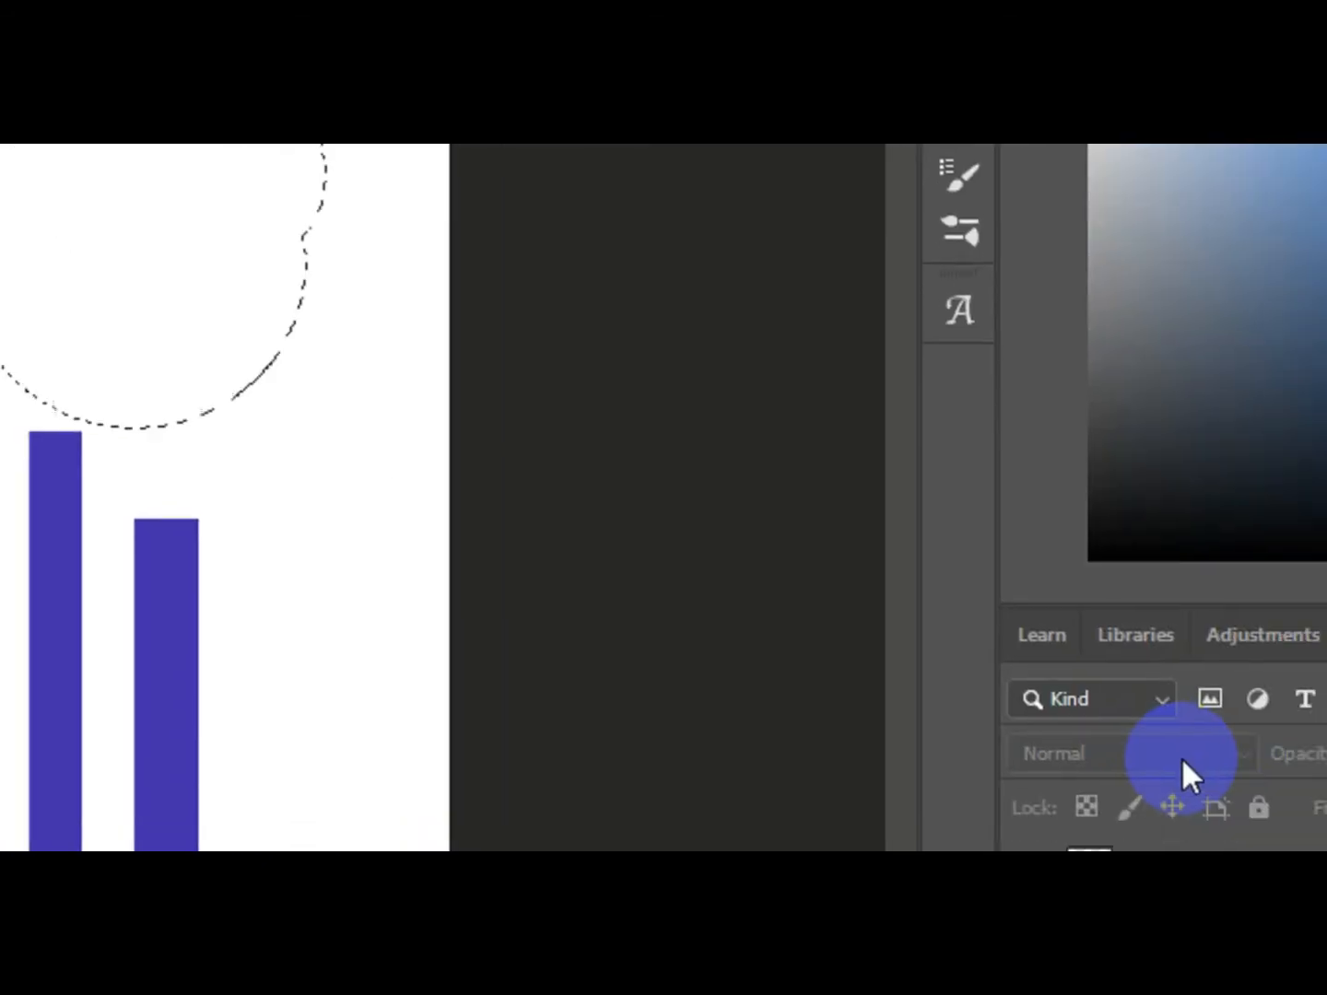
Step: Fill the combined elliptical selection on Layer 1 with a custom light green (H 121°, S 49%, B 85%)
click(1057, 757)
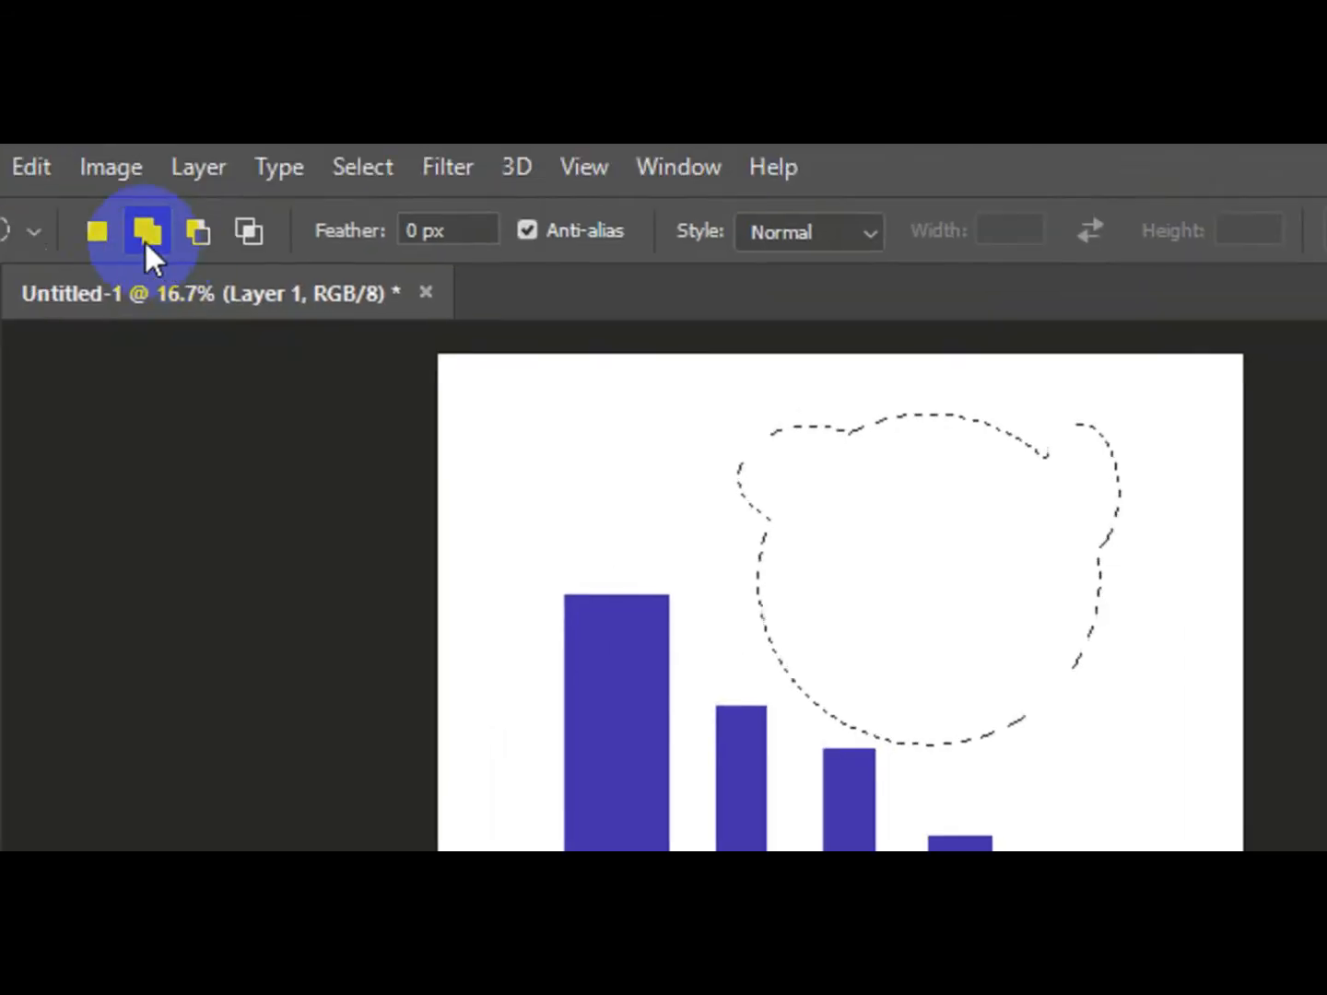
click(32, 167)
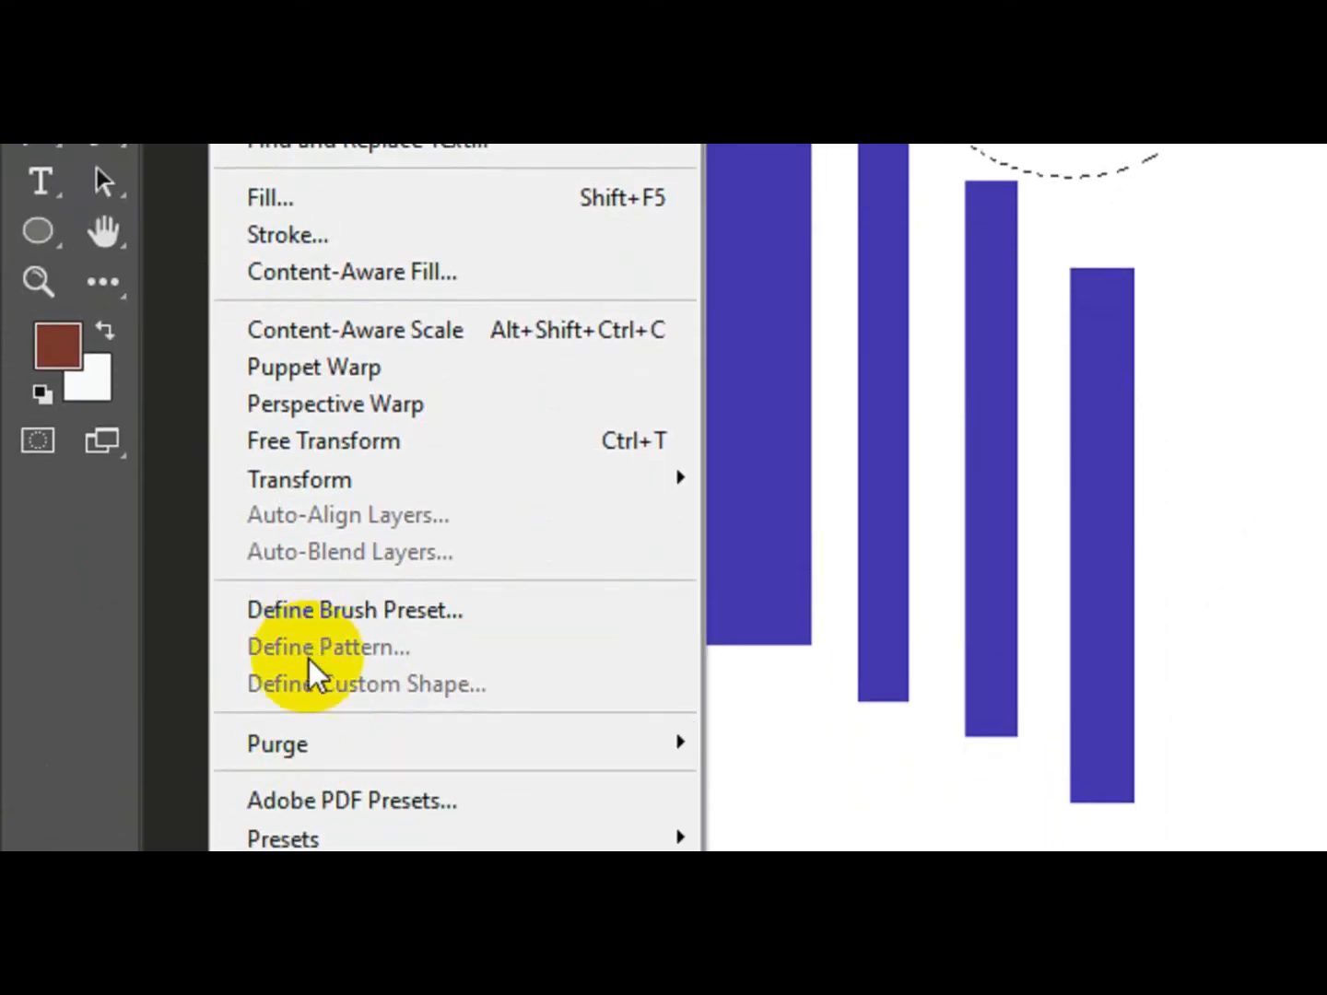
click(333, 317)
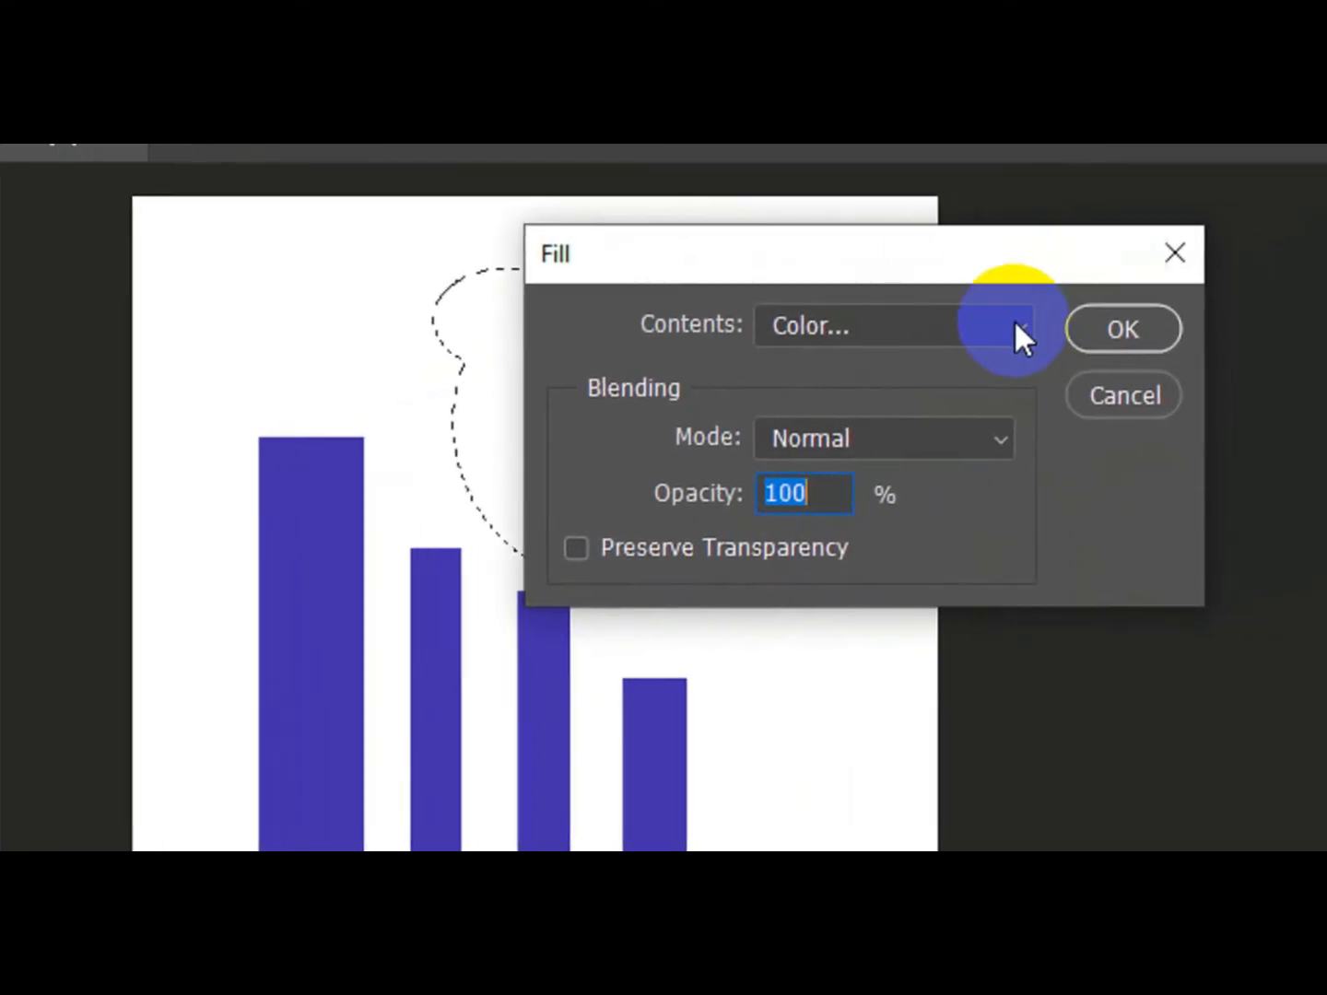
click(1189, 255)
click(843, 429)
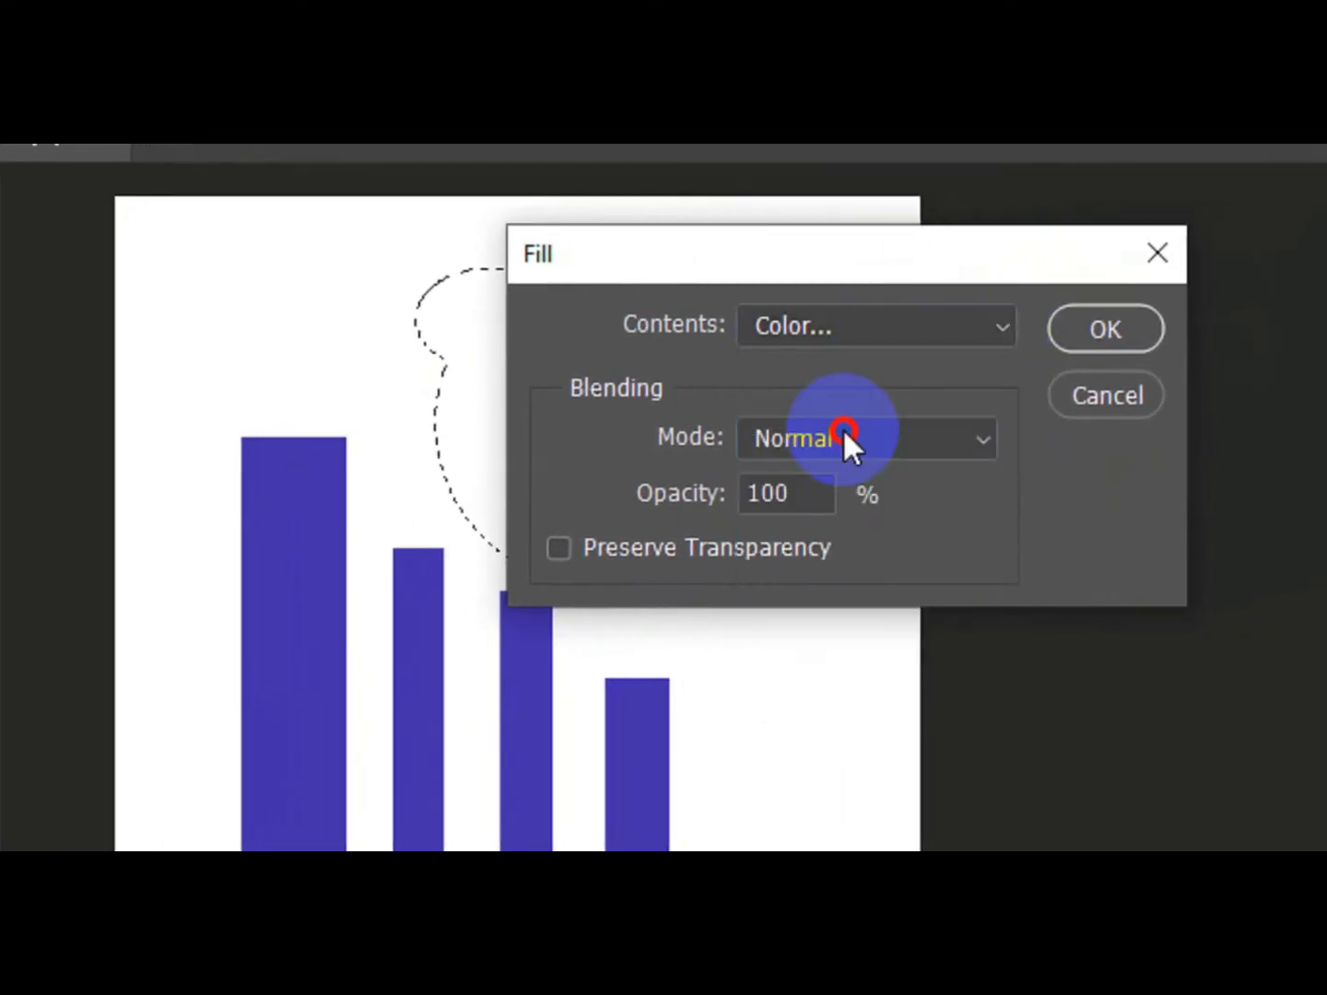
click(877, 582)
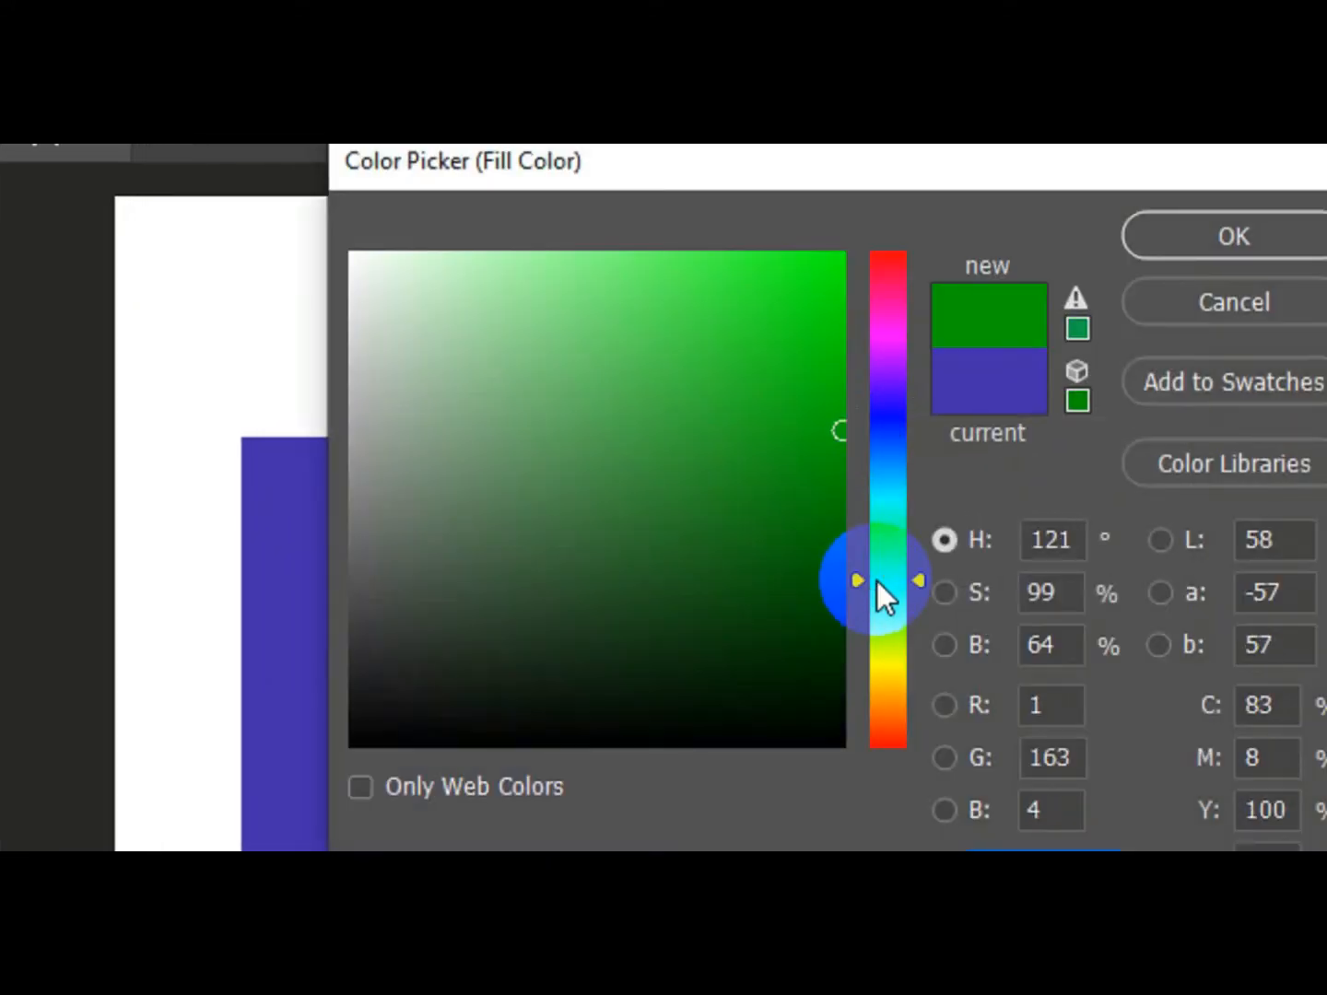
click(592, 323)
click(1231, 236)
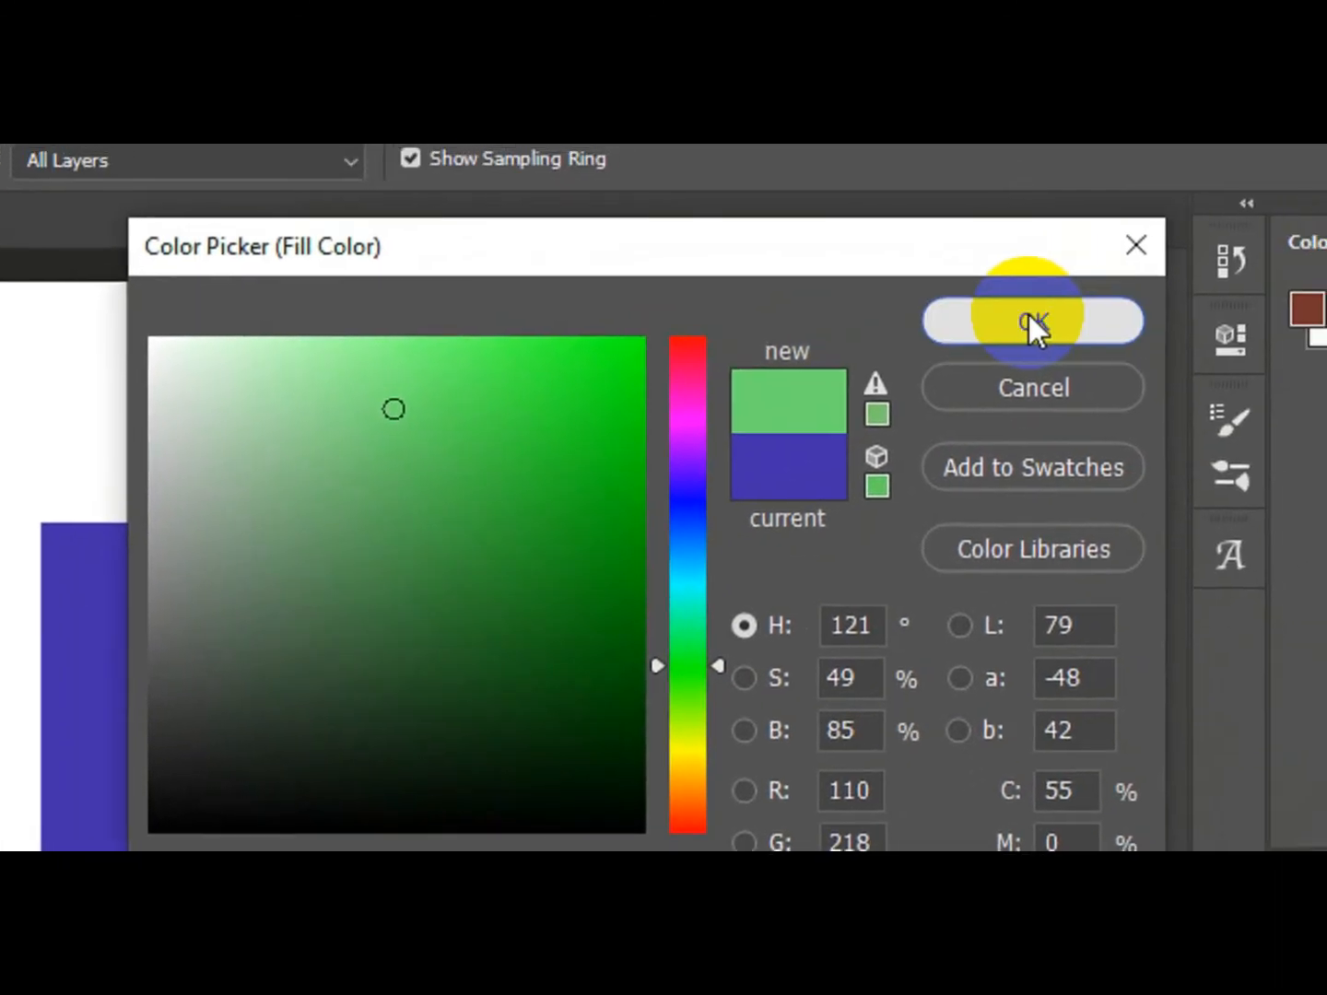
click(1110, 286)
click(876, 420)
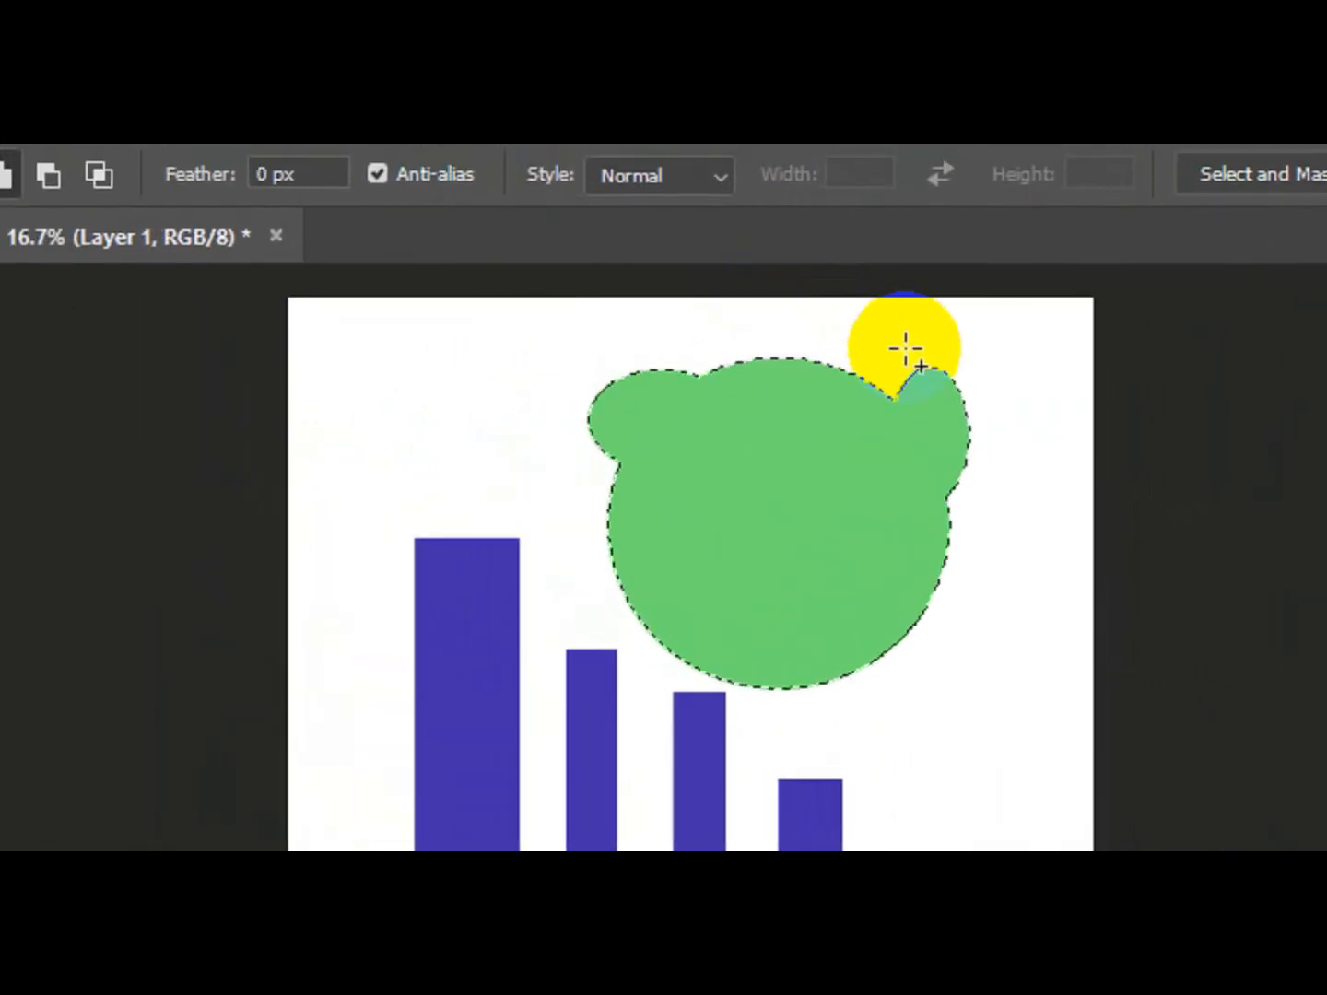
Step: Add another ellipse to the selection around the green shape's upper-right lobe and look through the available marquee tool variants
drag(905, 348, 993, 507)
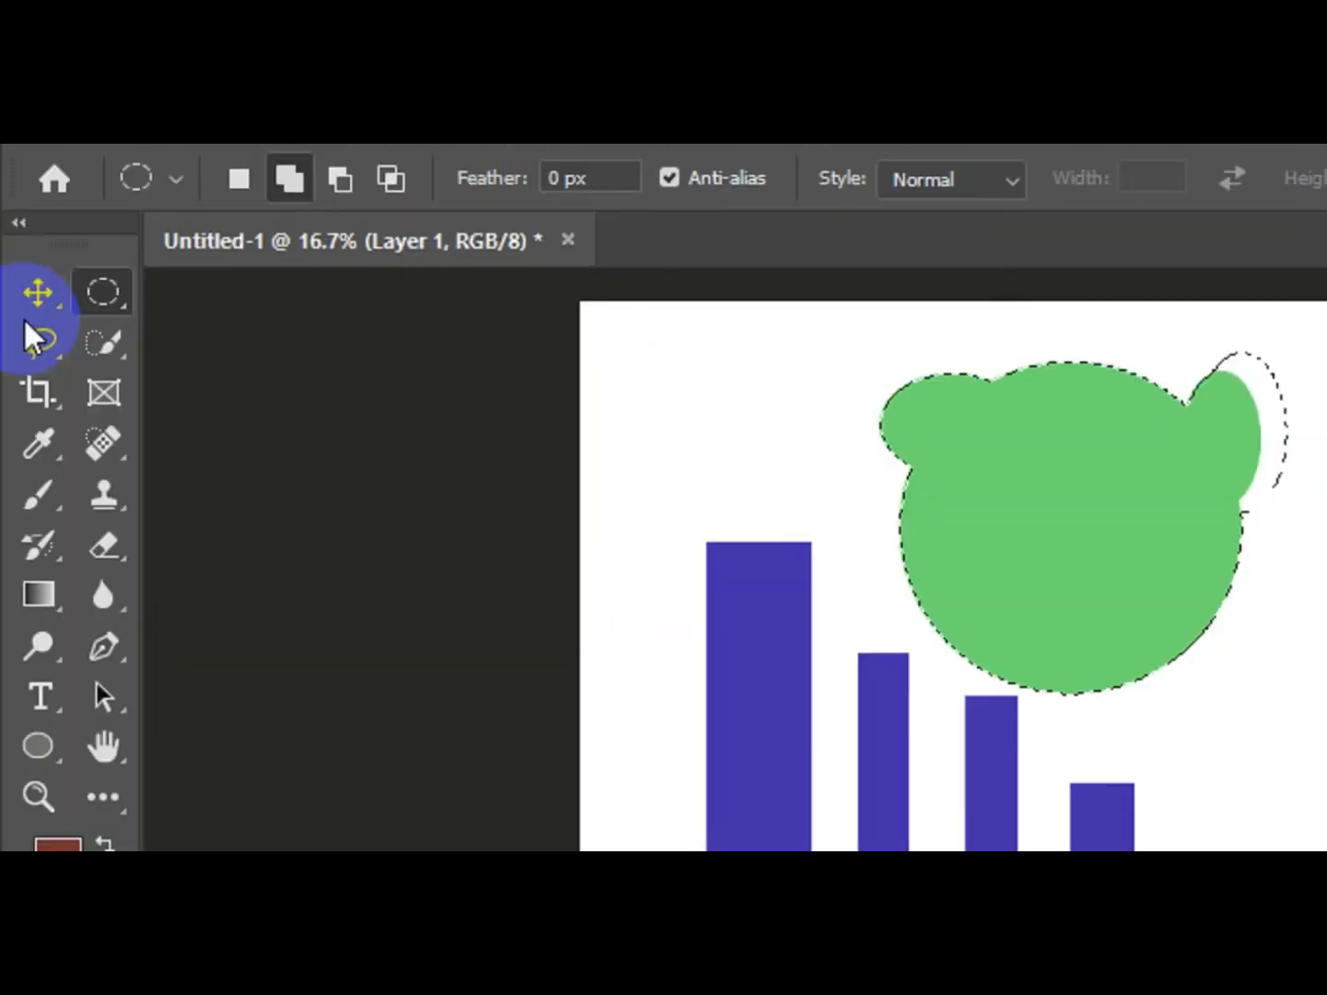
right_click(105, 324)
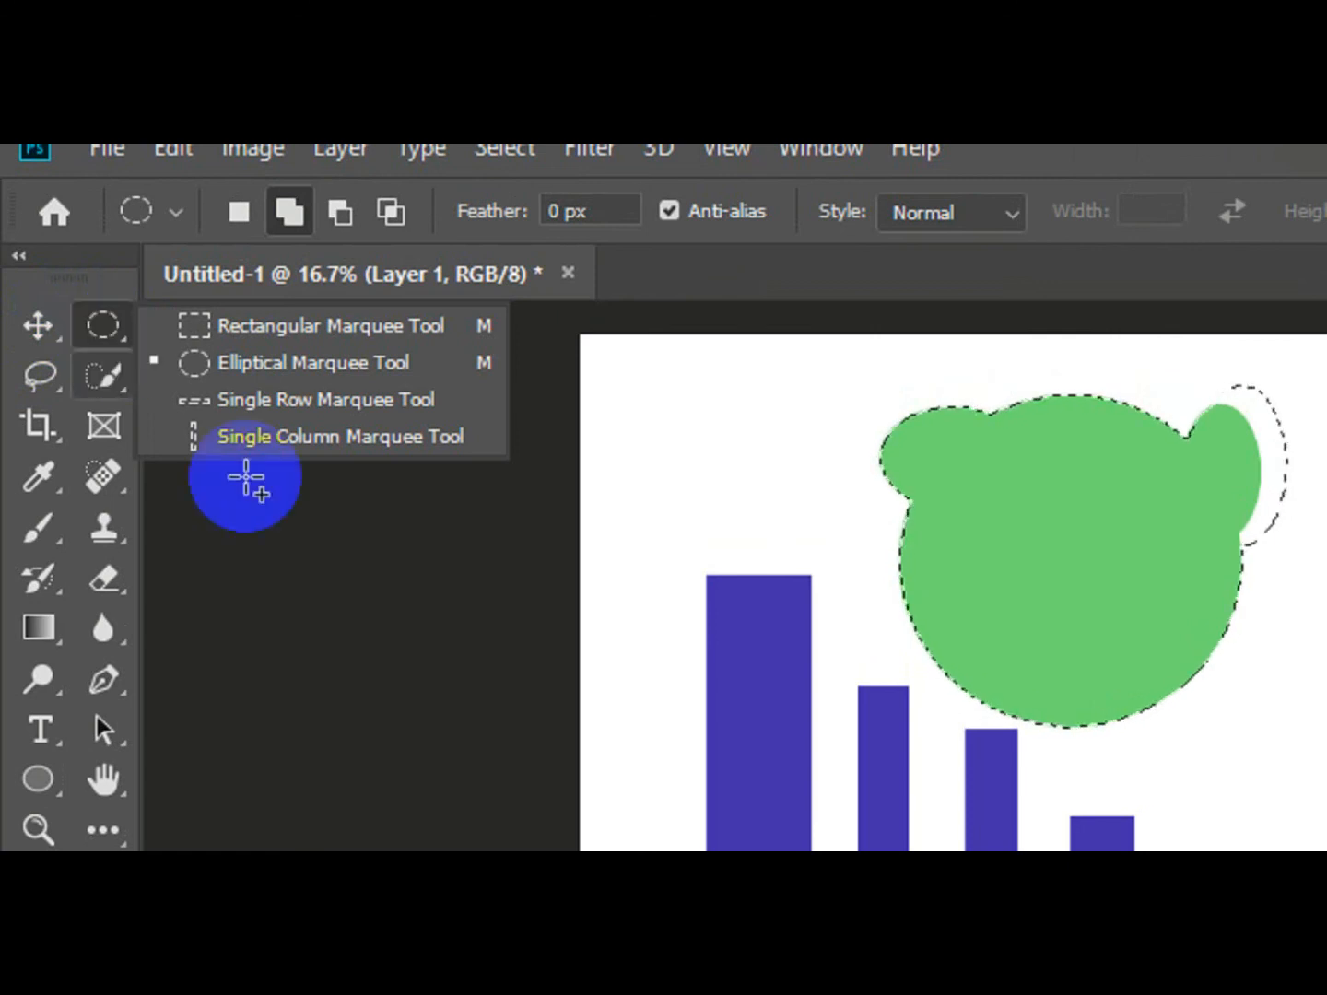
click(311, 594)
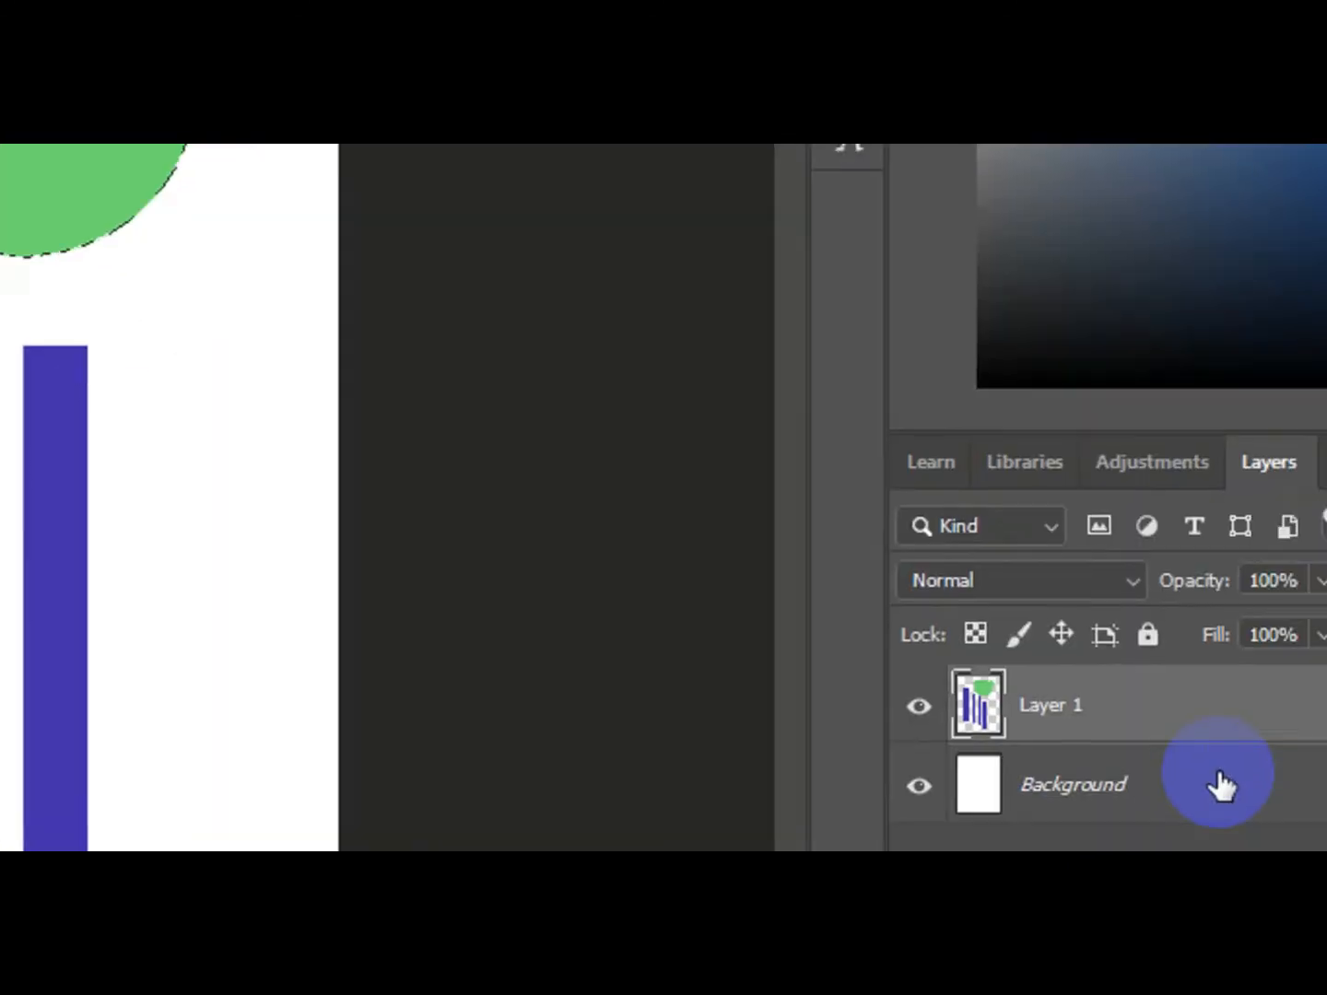